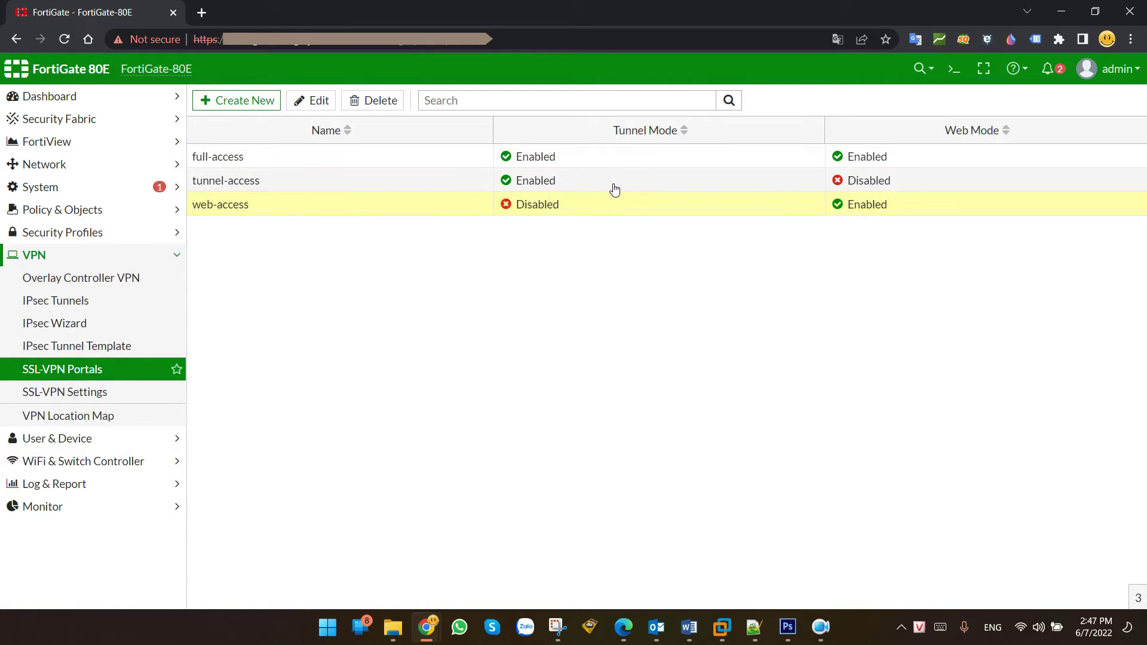
Step: Open the full-access SSL-VPN portal for editing and locate its Enable Split Tunneling option under Tunnel Mode
left_click(578, 181)
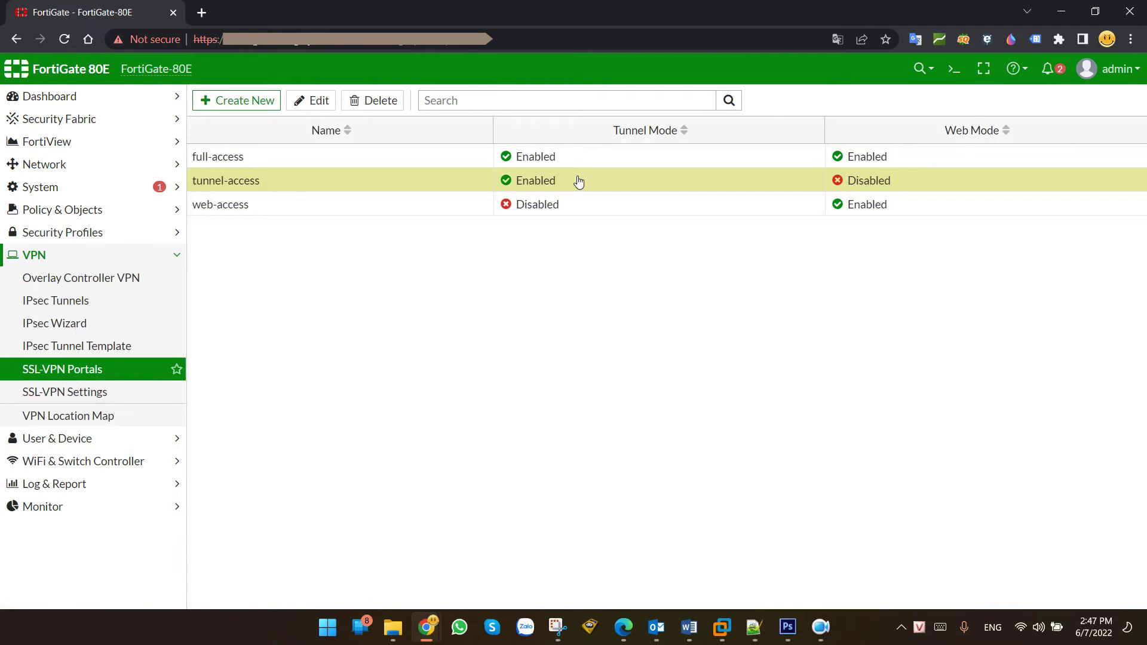
left_click(565, 201)
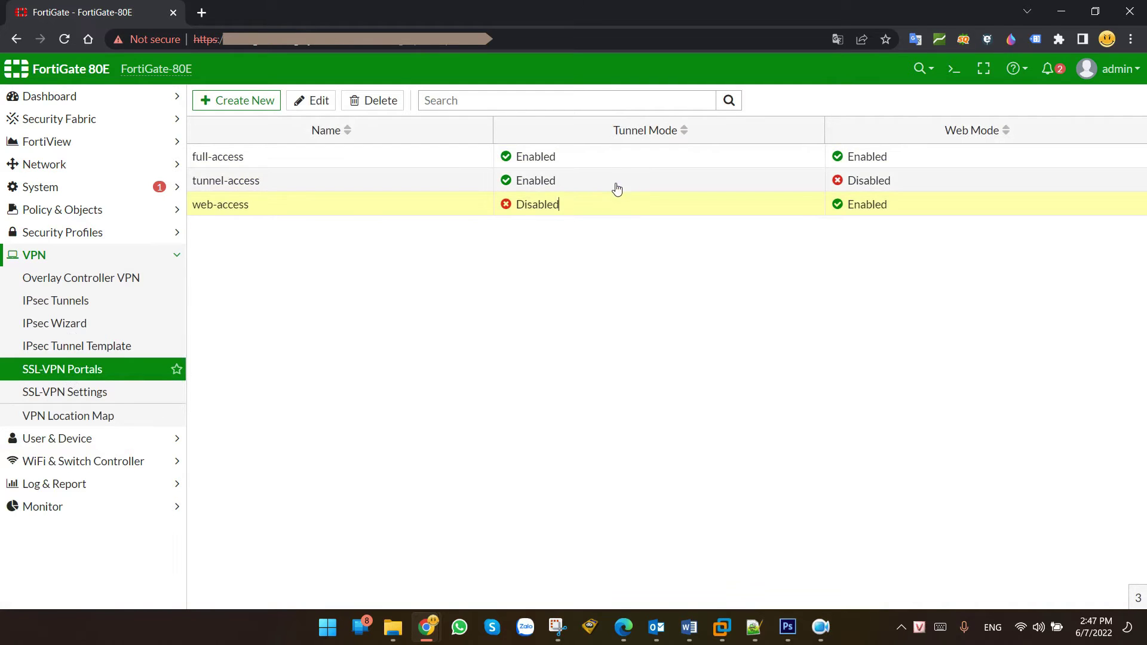
left_click(626, 155)
double_click(448, 162)
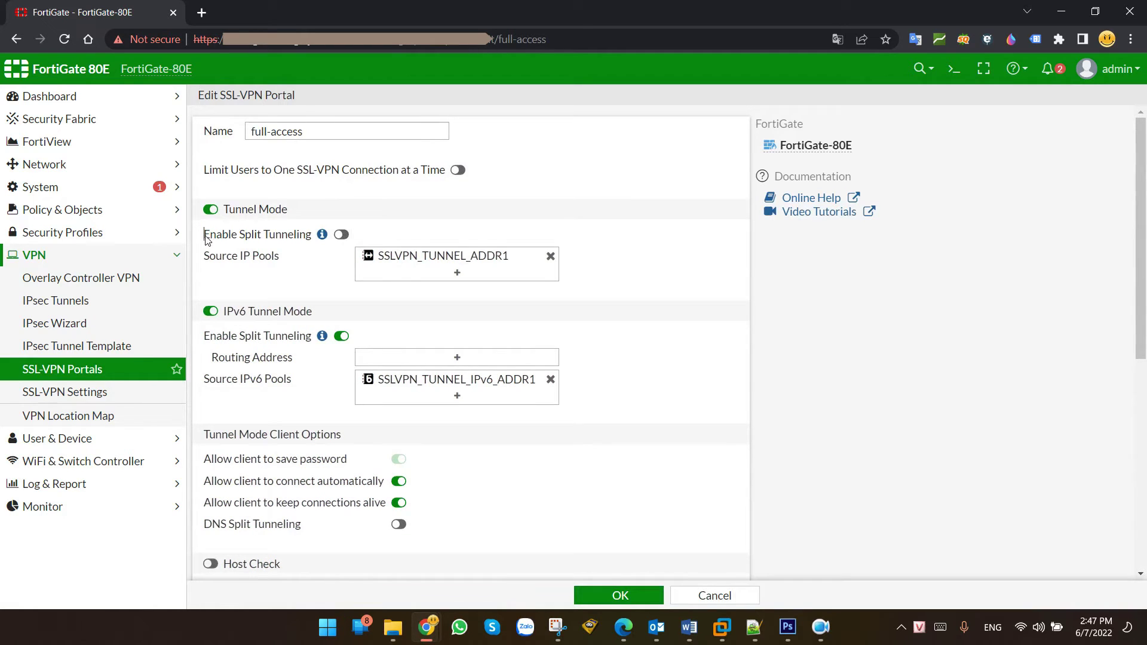
left_click_drag(205, 239, 284, 243)
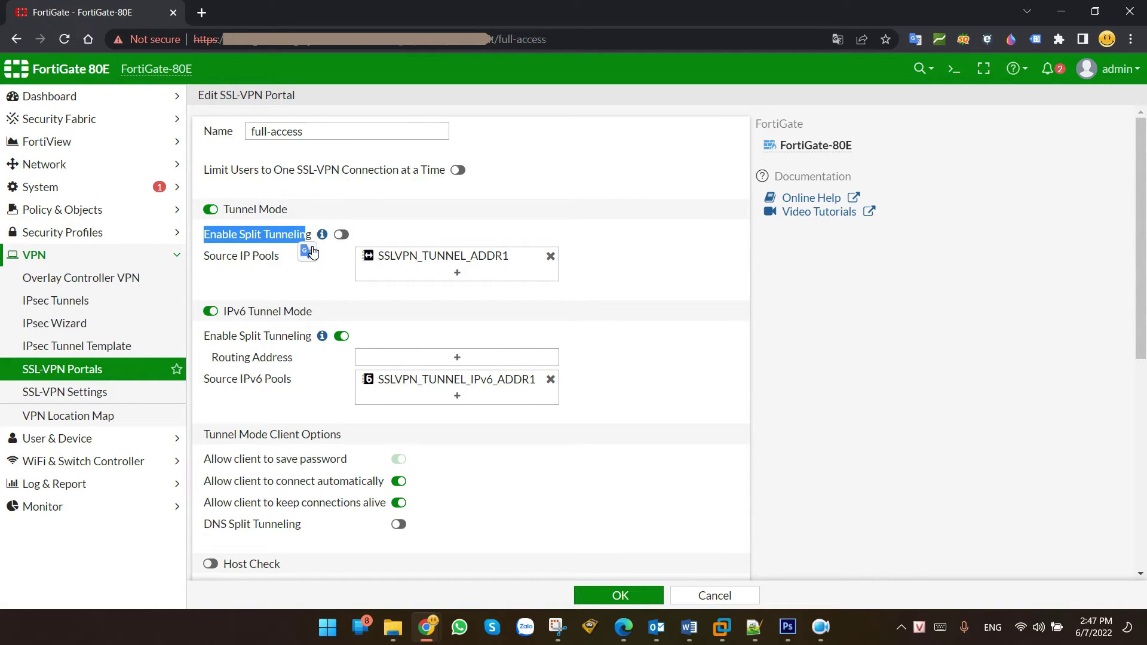
Step: Open the PNETLab topology at 10.0.1.101 in a new browser tab to view the tunneling diagrams
key("ctrl+t")
type("10.0")
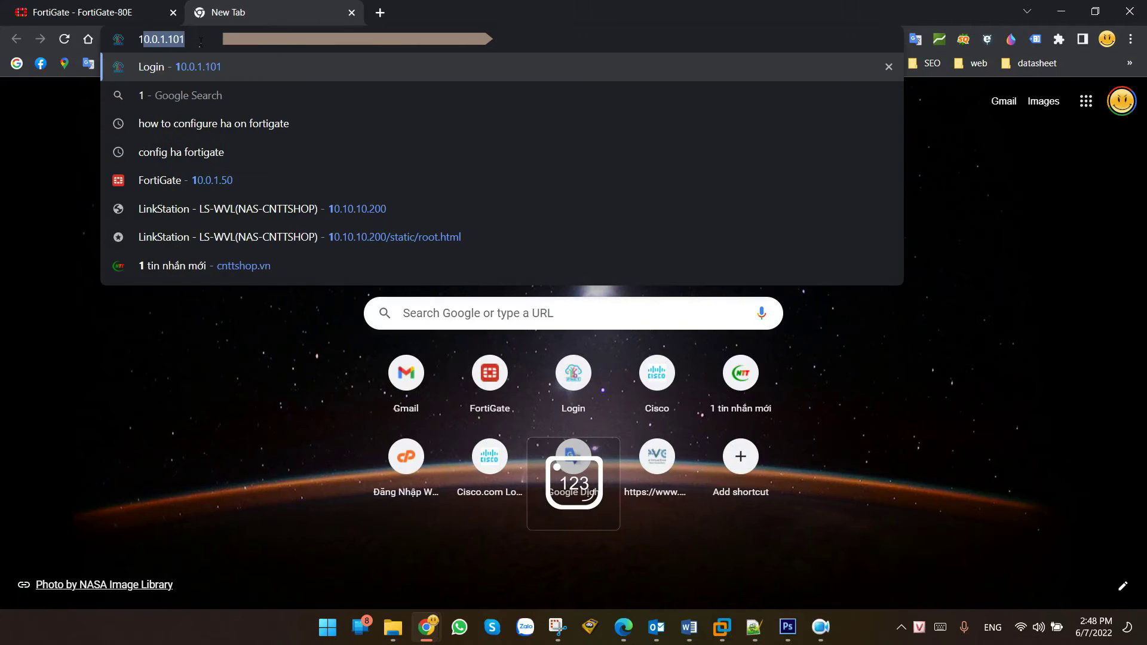
type(".1.101")
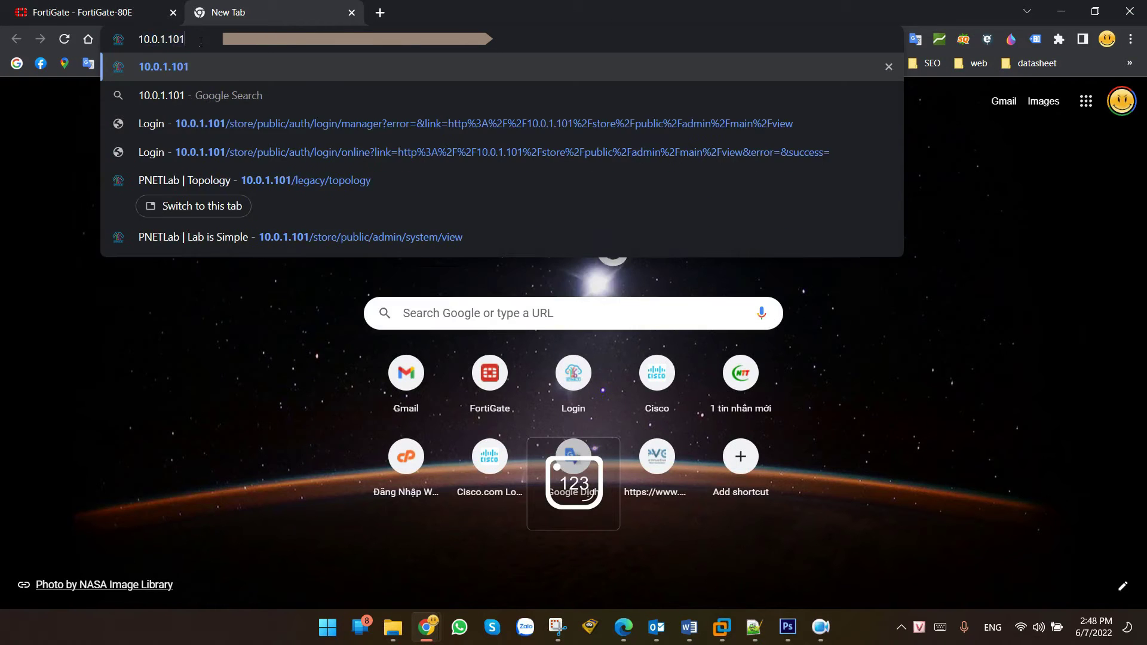
key("Return")
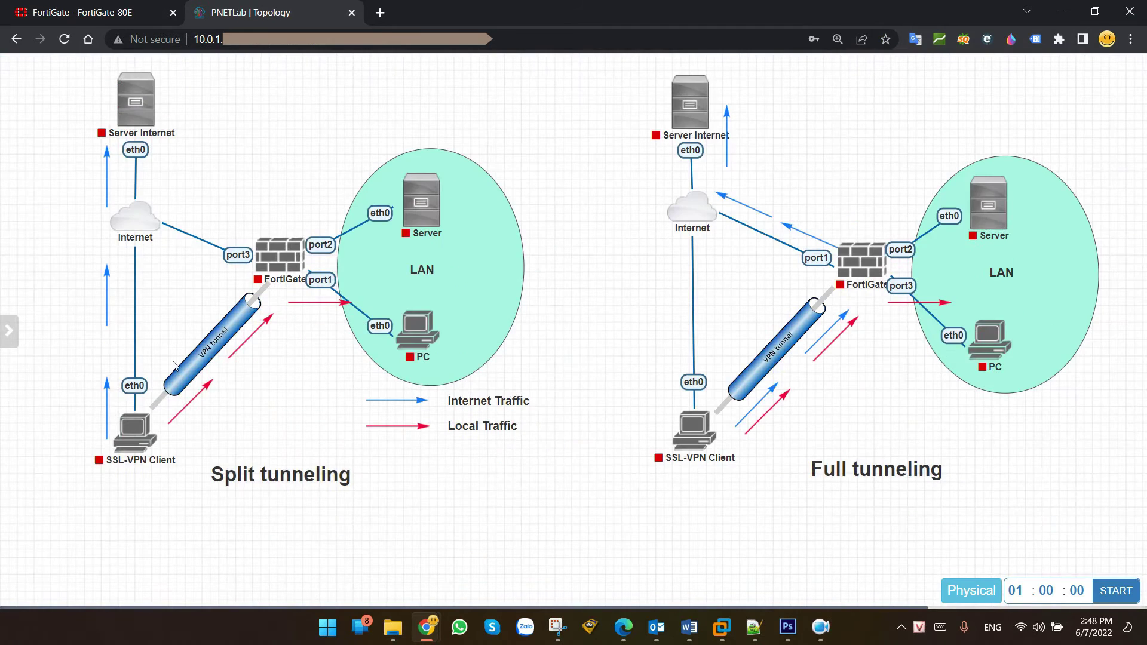
Step: Compare the Tunnel Mode split tunneling option of the full-access portal with the full tunneling diagram in PNETLab
key("ctrl+Tab")
left_click(341, 234)
left_click(340, 233)
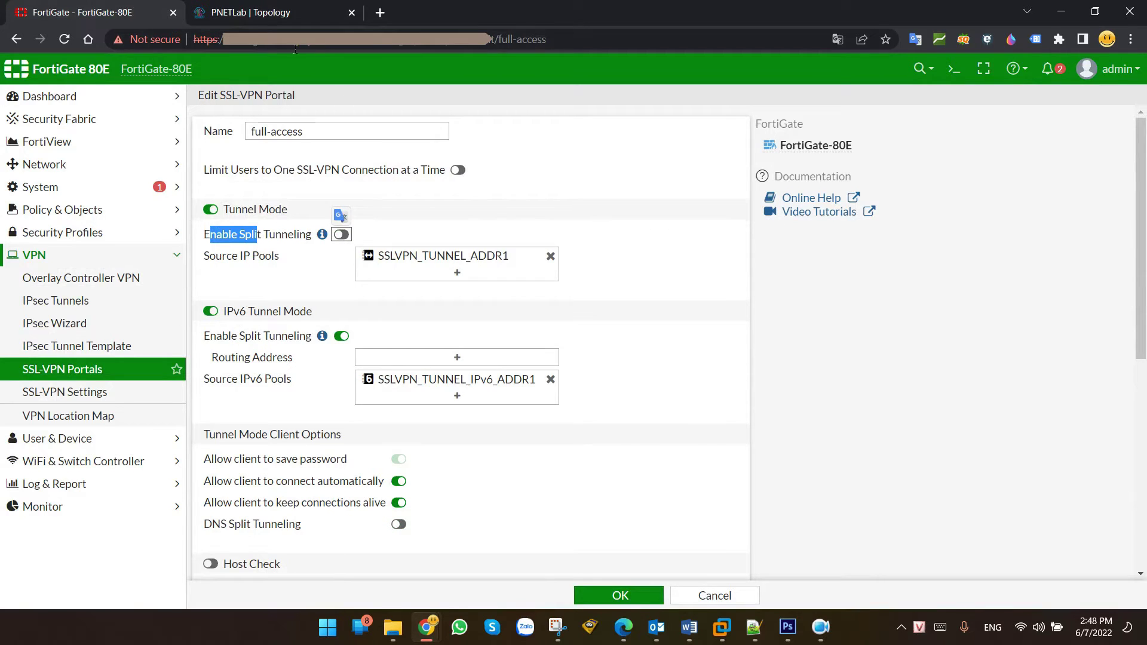
left_click(278, 6)
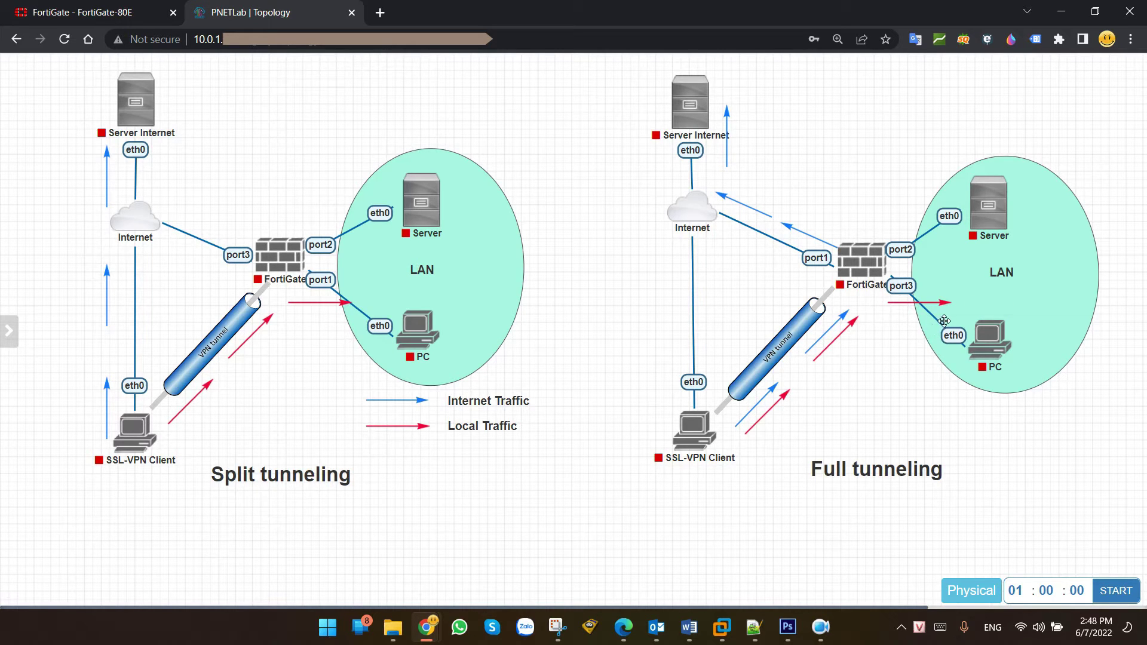
key("ctrl+Tab")
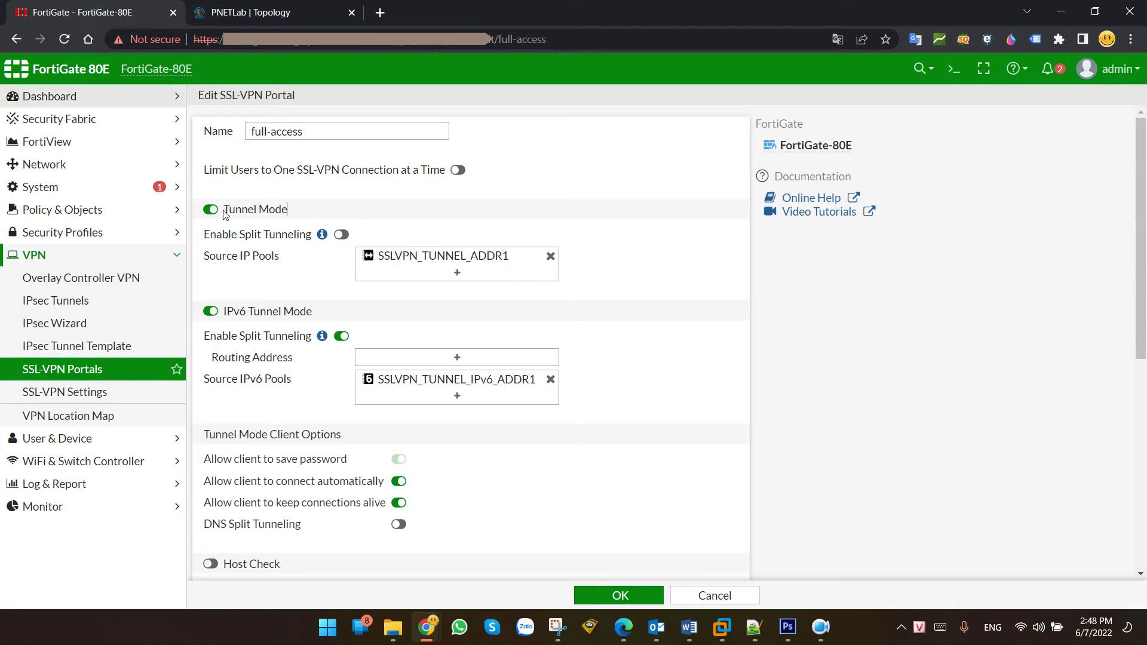
Step: Enable split tunneling for Tunnel Mode, check it against the split tunneling diagram, and disable it again
left_click(341, 234)
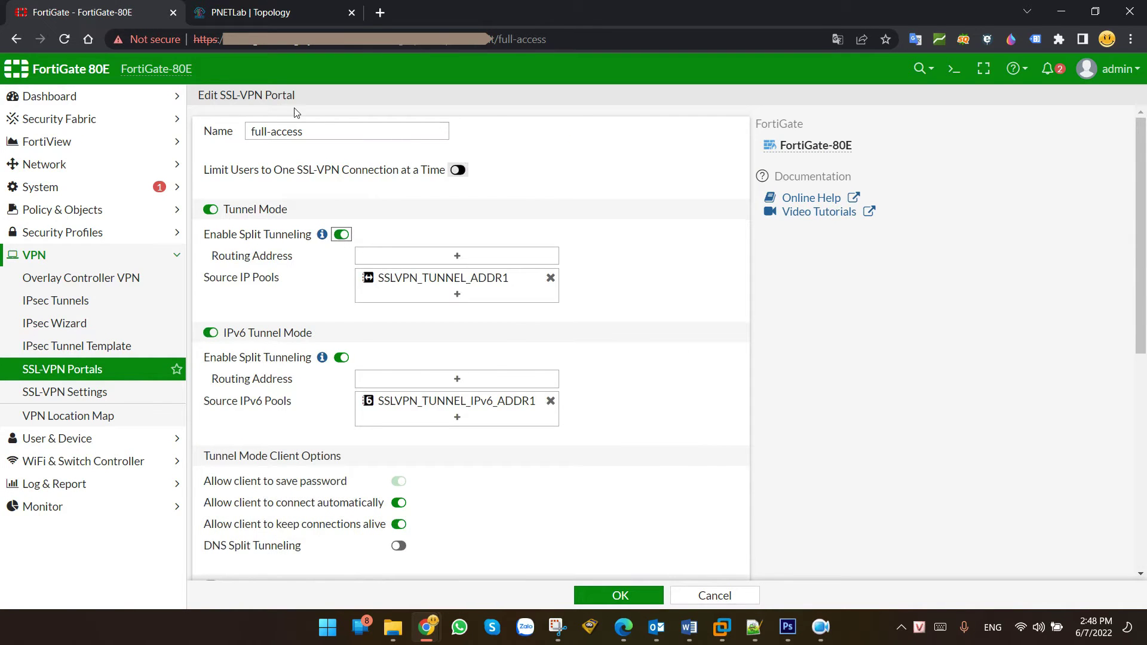
key("ctrl+Tab")
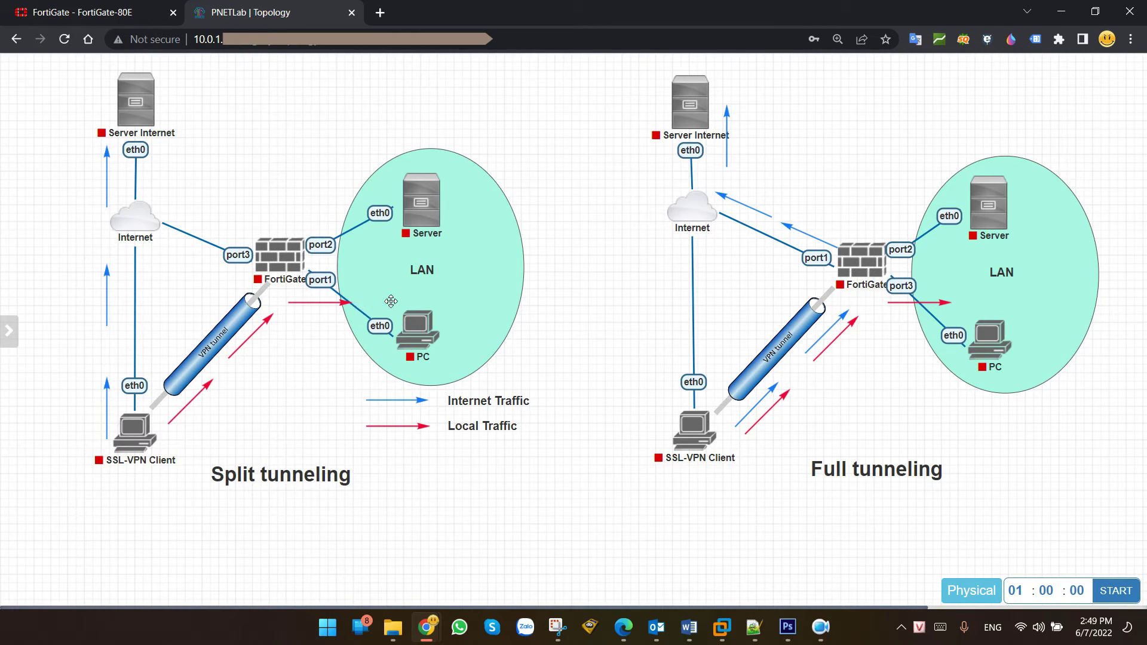
left_click(133, 11)
left_click(342, 234)
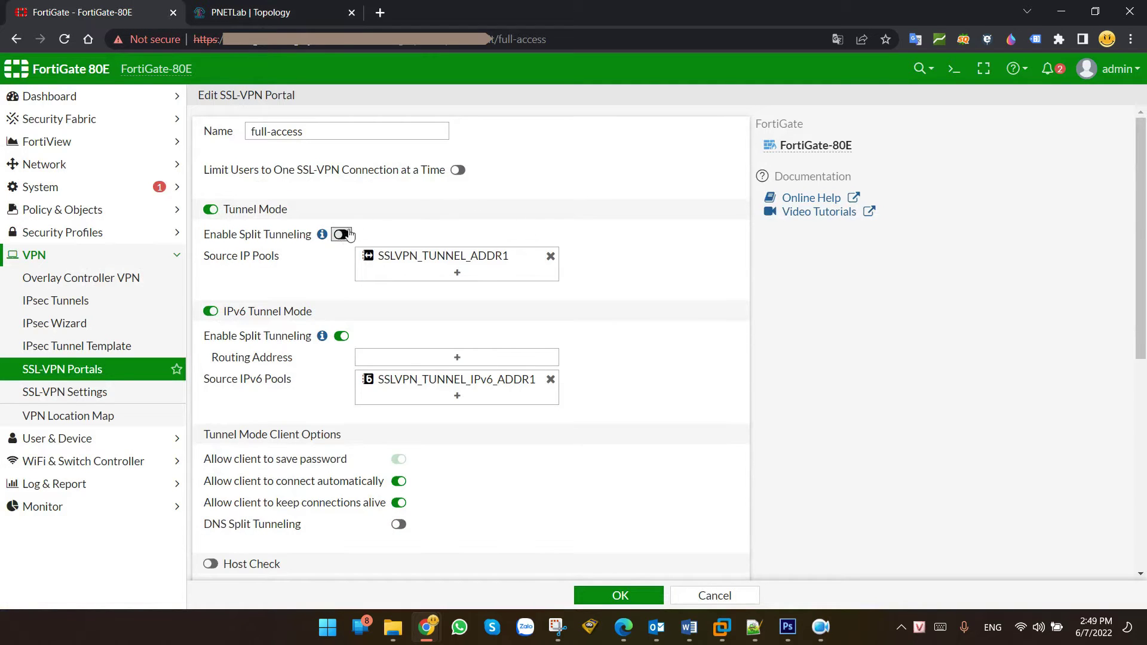
Step: Examine the selectable Source IP Pools entries and the new address form, leaving both without changes
scroll(663, 251, "down", 2)
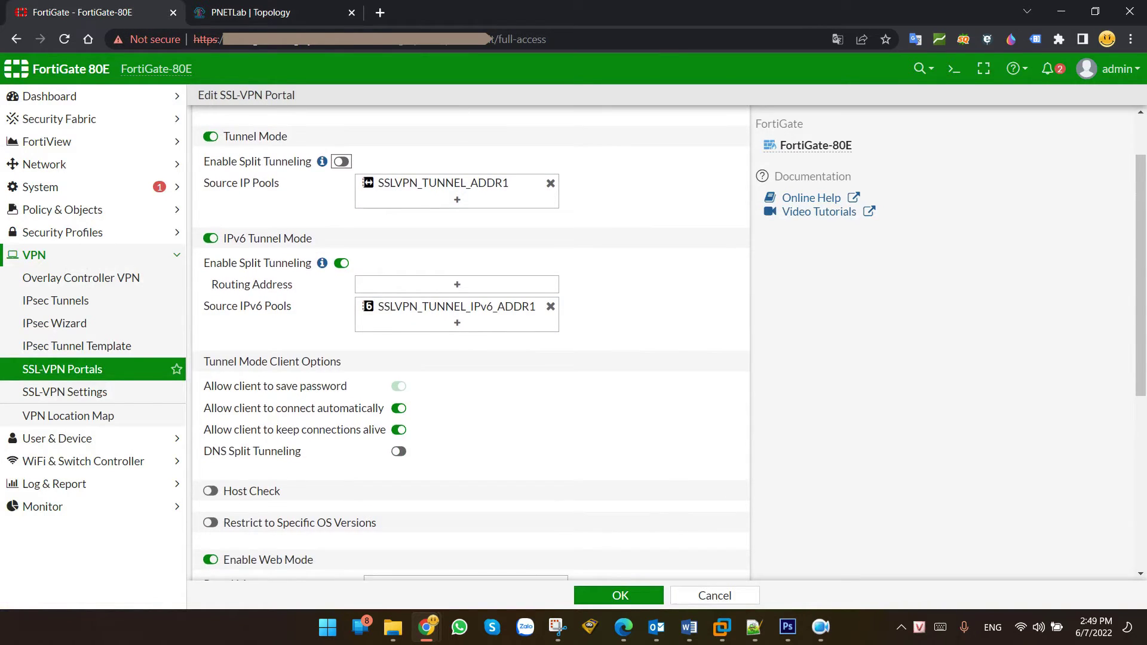
left_click(689, 626)
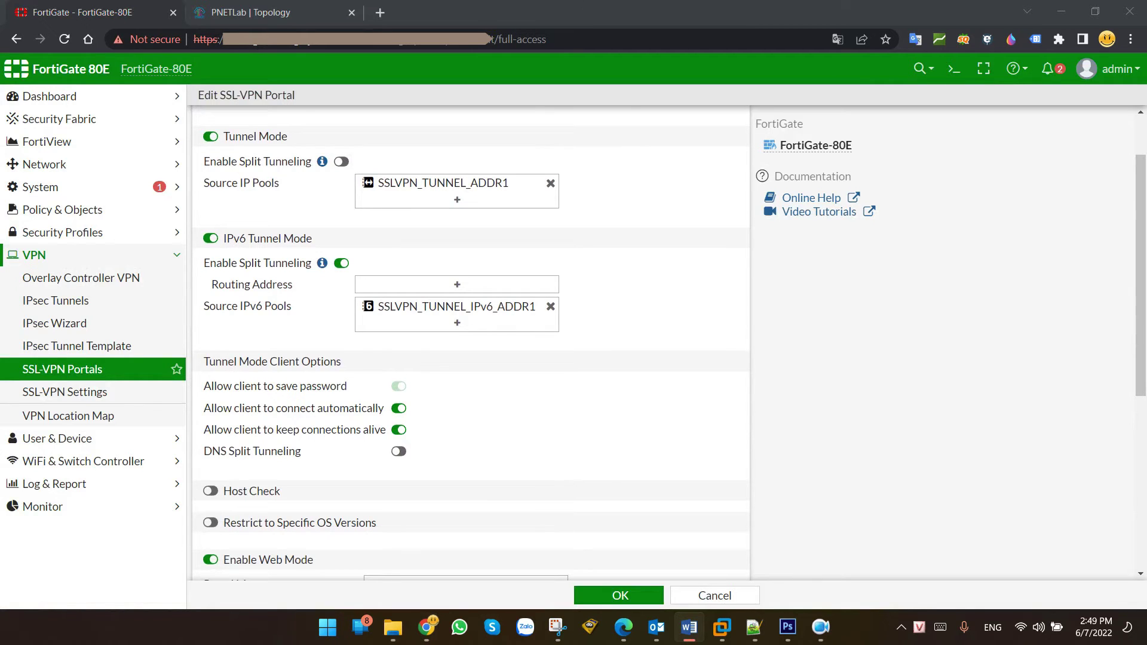
left_click(401, 196)
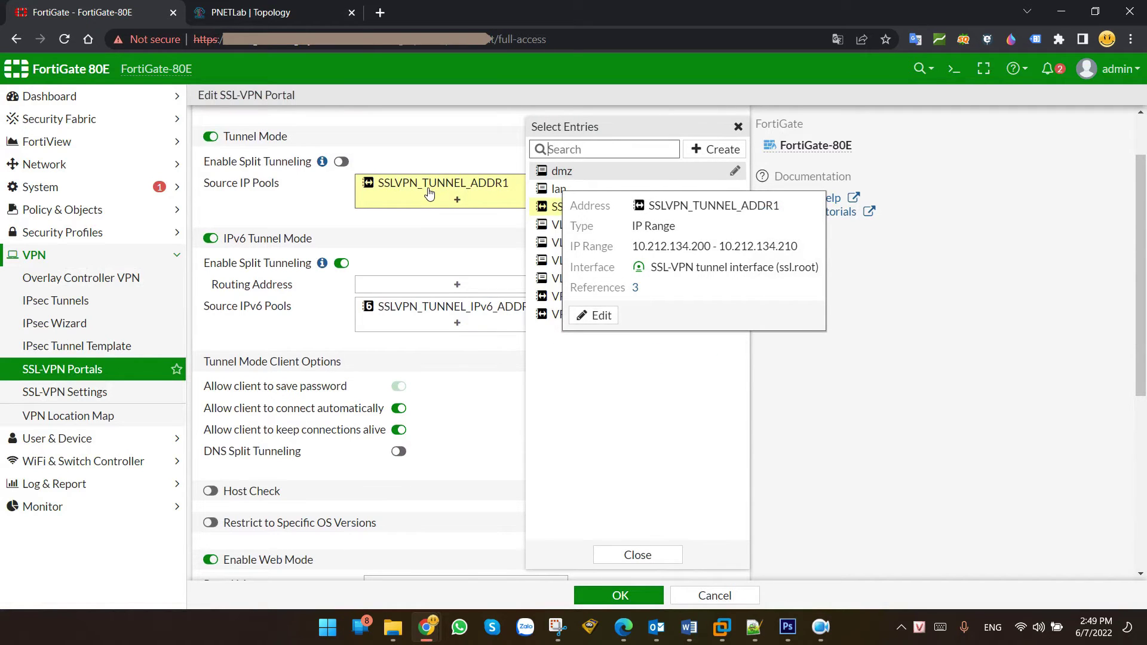
left_click(715, 148)
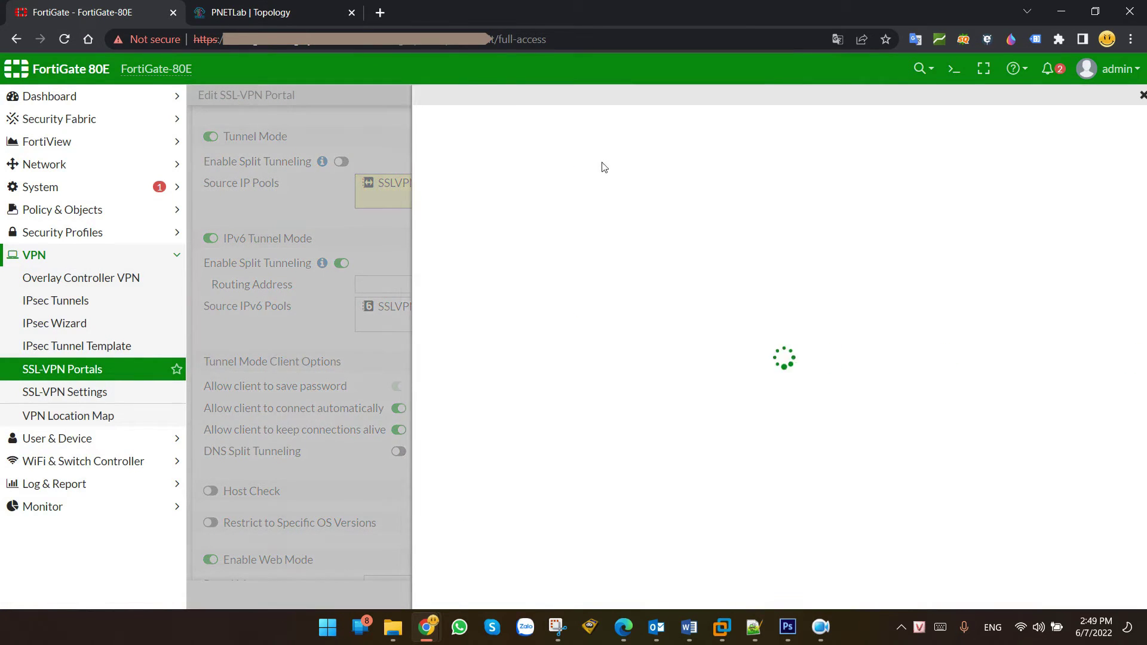
left_click(618, 216)
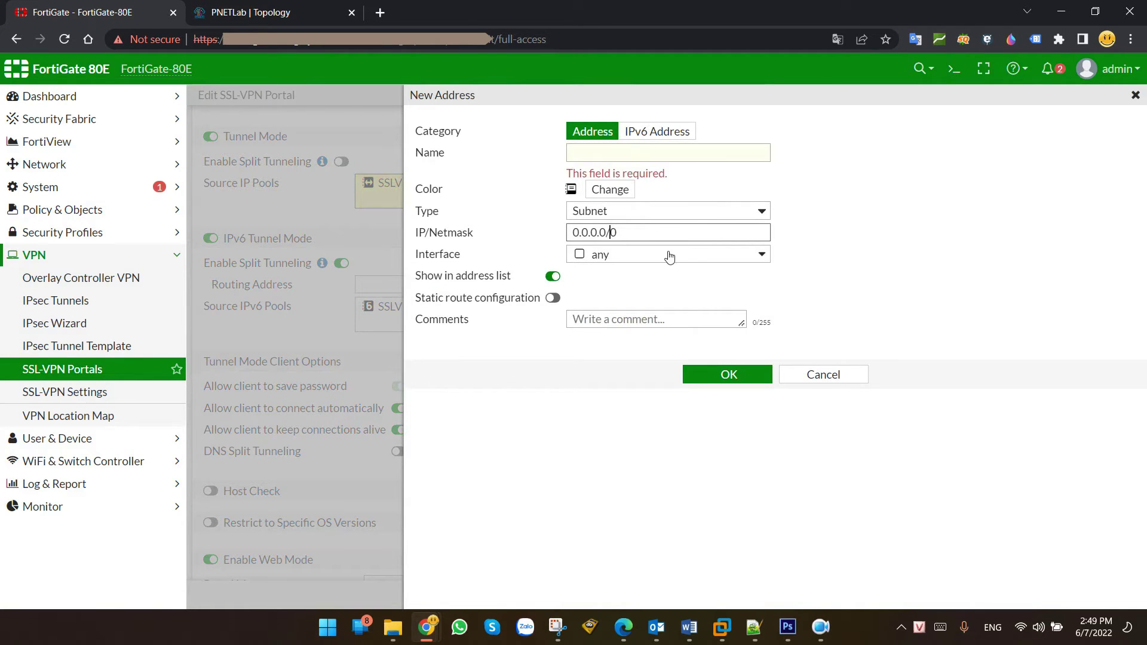
left_click(824, 375)
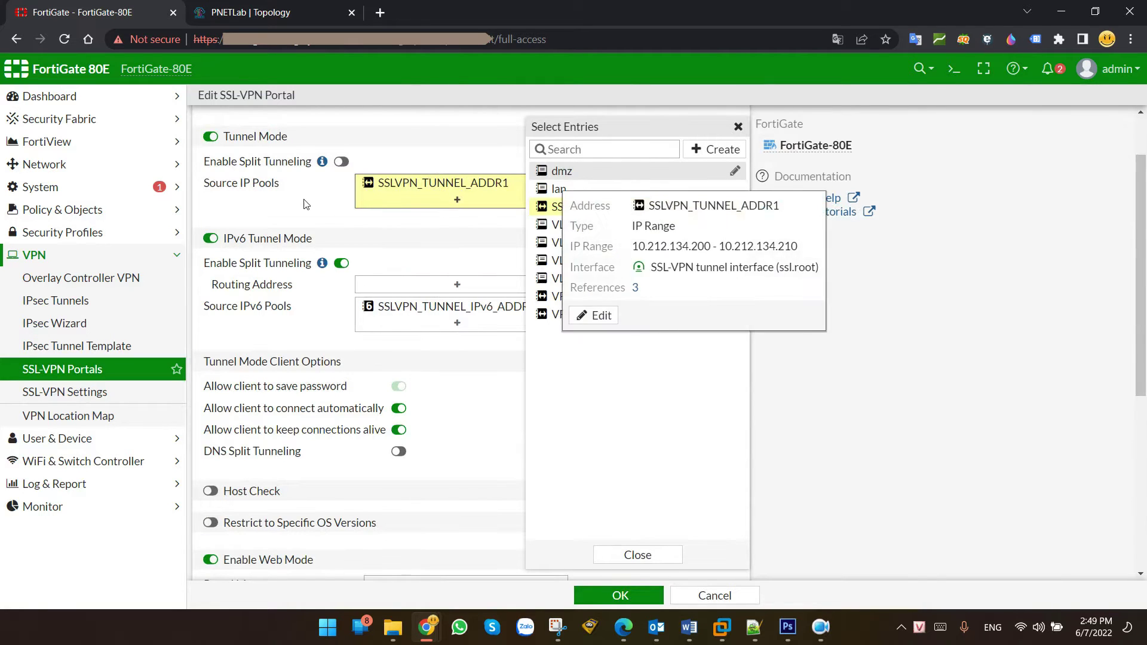
left_click(307, 204)
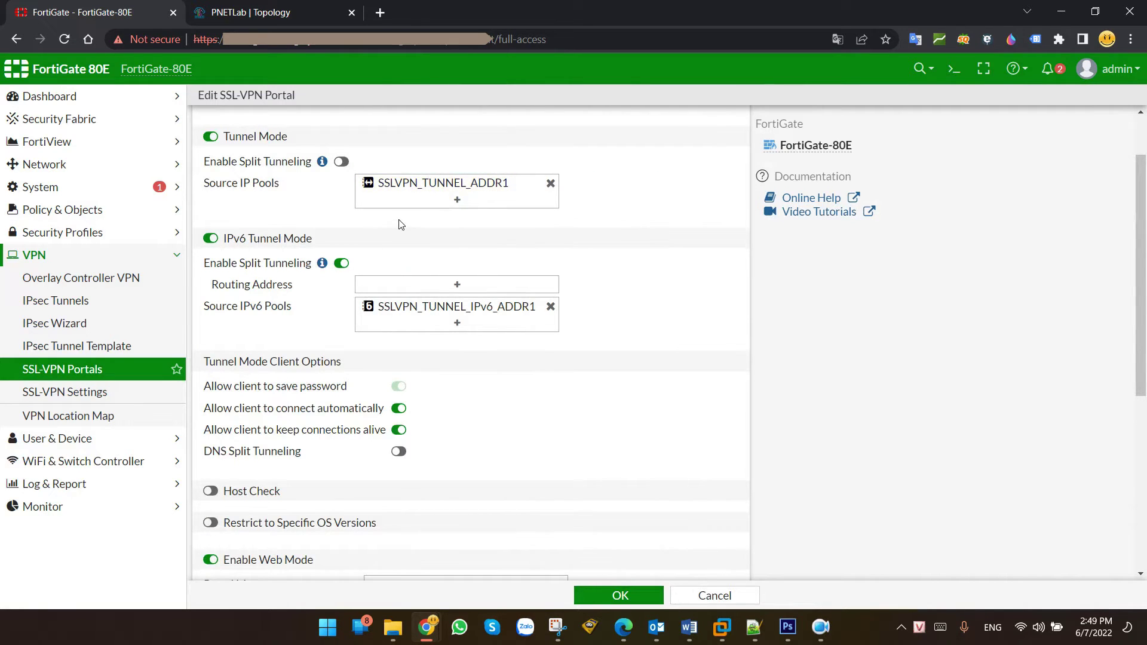
Step: Disable IPv6 Tunnel Mode for the full-access portal
scroll(400, 225, "down", 1)
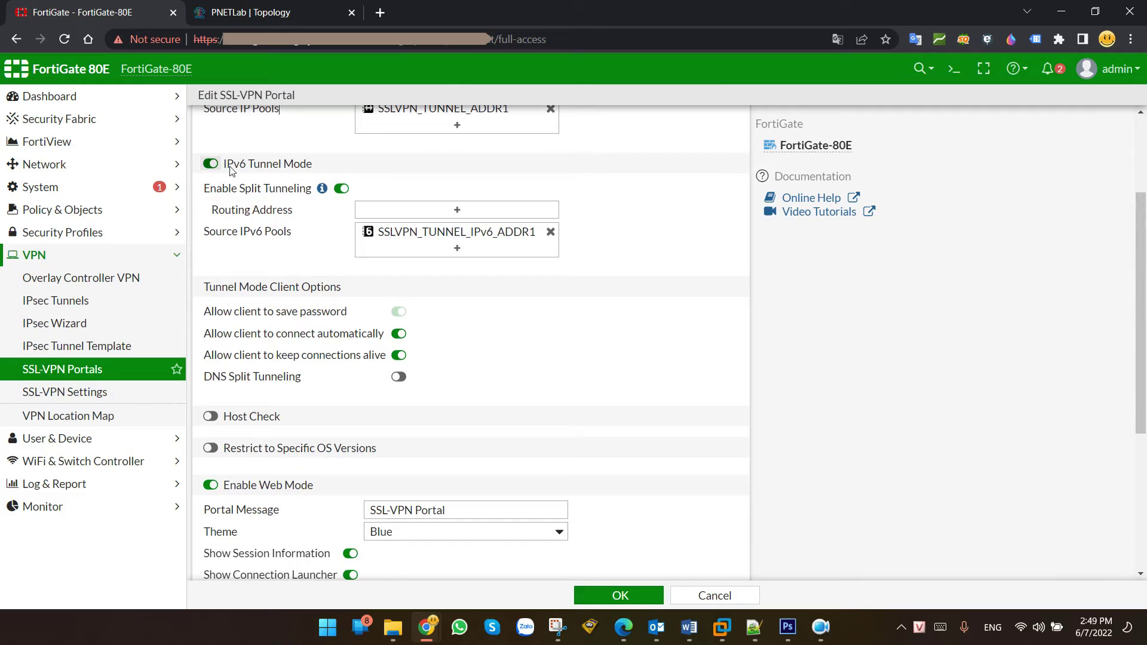
left_click(211, 166)
left_click(212, 167)
left_click(213, 168)
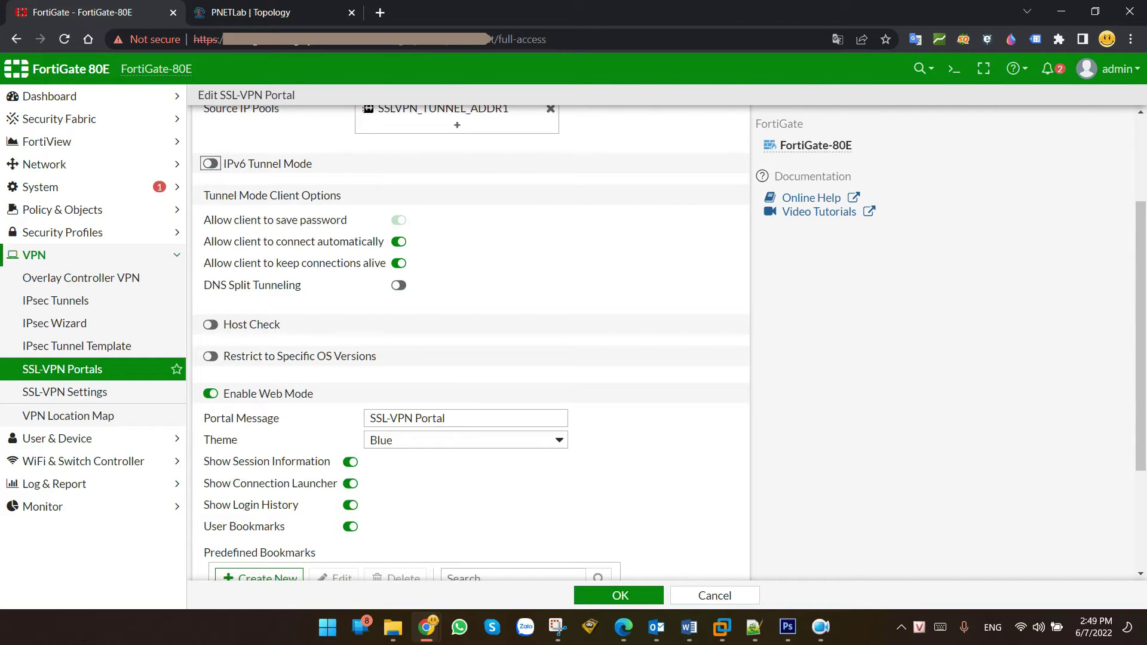
Step: Review the Tunnel Mode Client Options for saving passwords, connecting automatically, keeping connections alive and DNS split tunneling
key("alt+Tab")
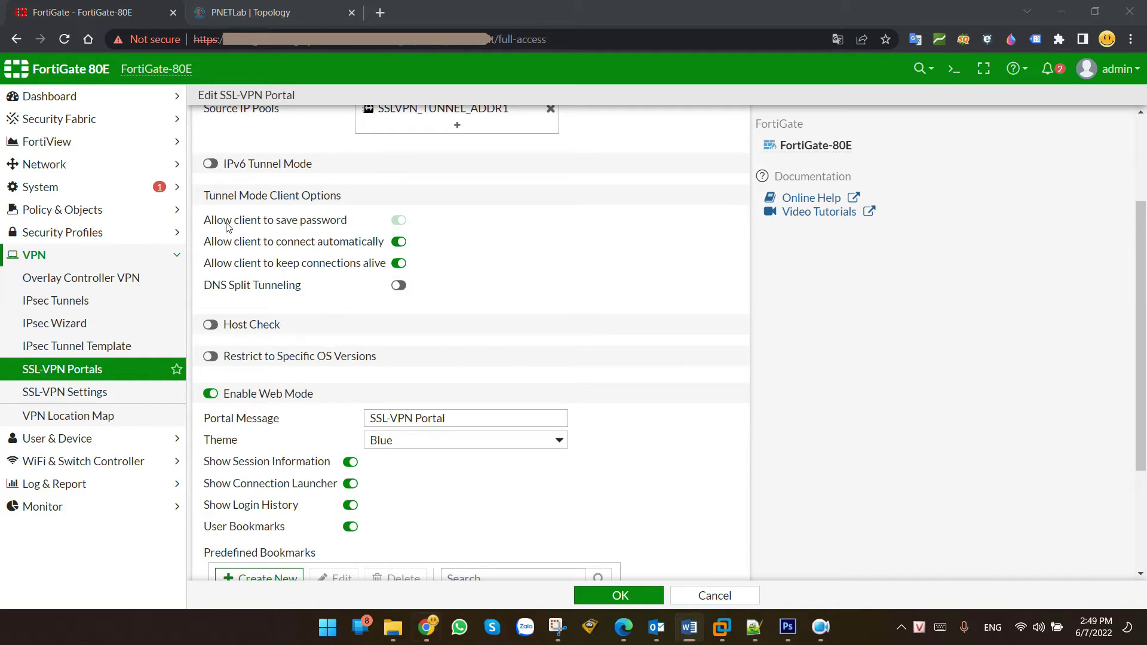
left_click_drag(214, 221, 305, 226)
left_click(301, 227)
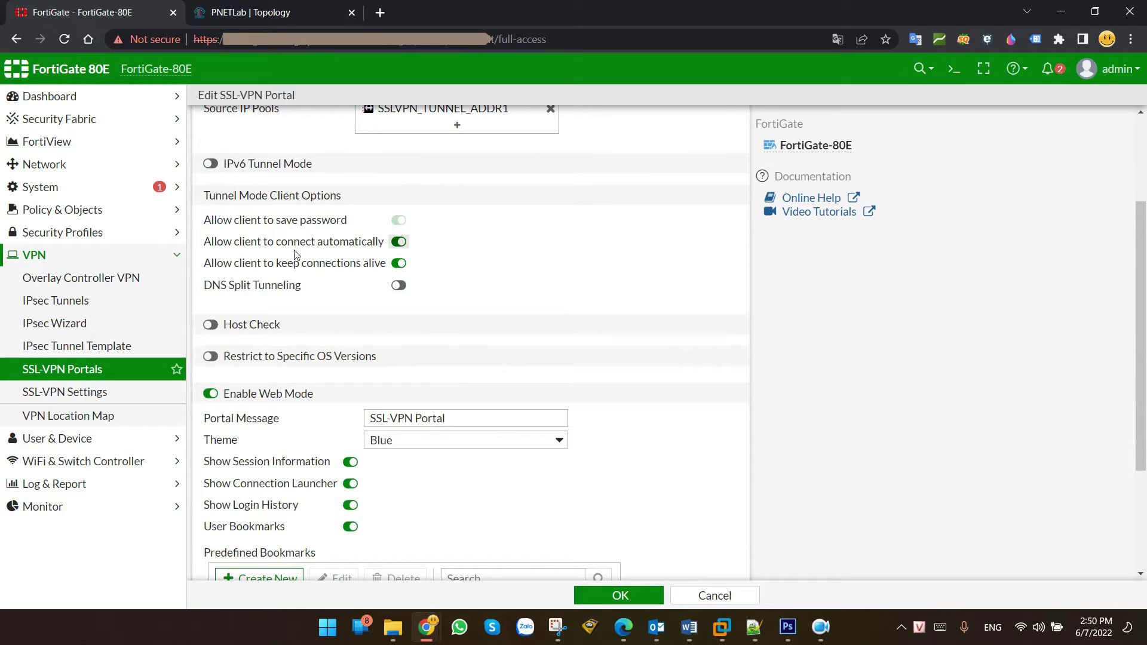
left_click_drag(282, 221, 350, 221)
left_click_drag(280, 241, 375, 241)
left_click(306, 266)
scroll(335, 257, "down", 1)
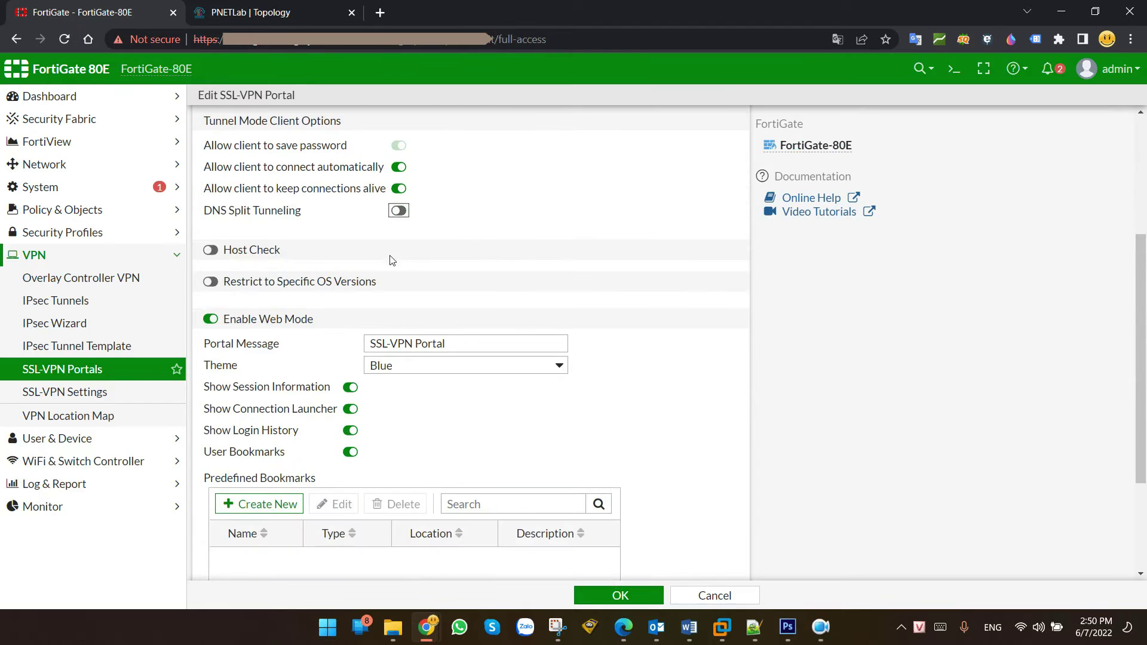
Step: Try Host Check with the Firewall and Enable both types, and turn Host Check off again
scroll(311, 362, "up", 1)
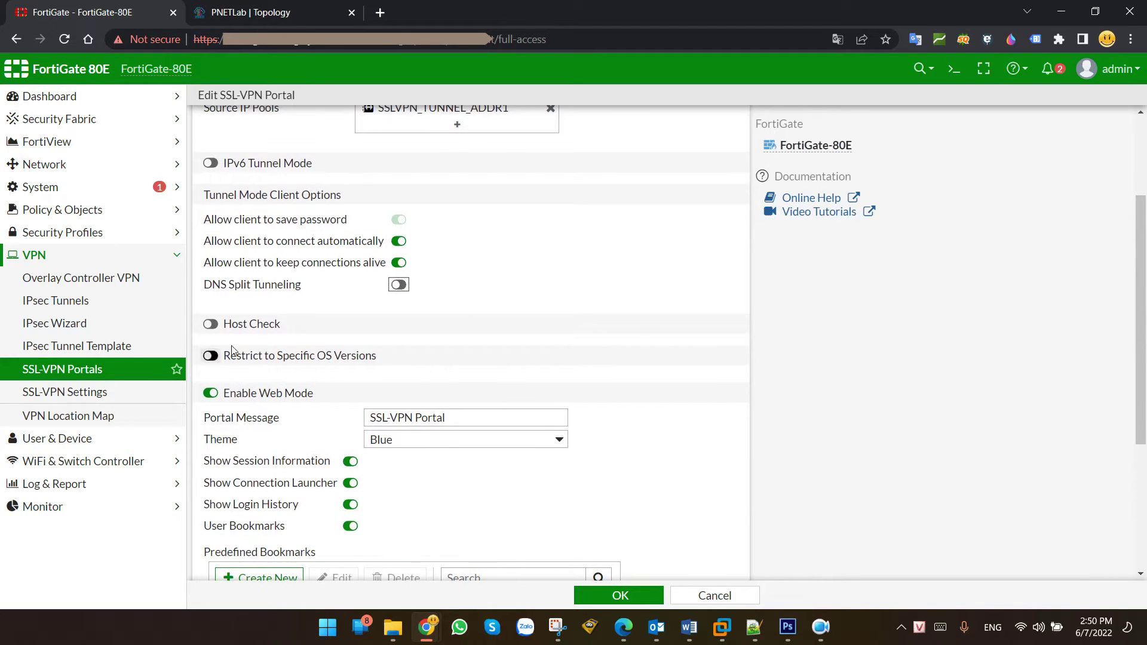
left_click(210, 325)
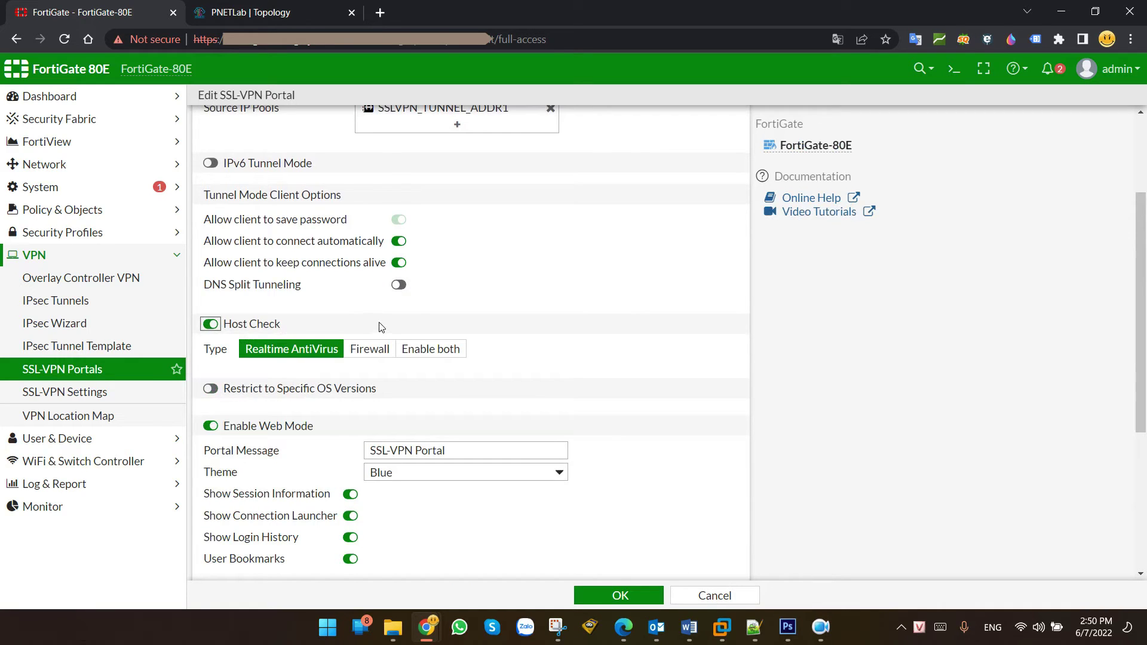
left_click(370, 352)
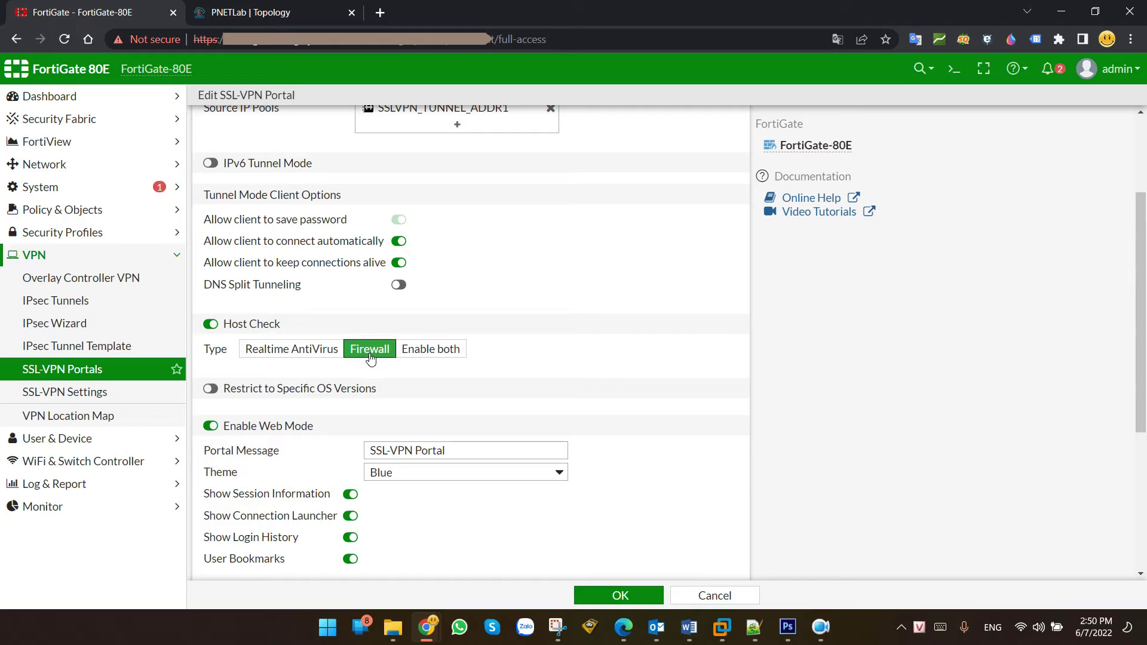
left_click(430, 353)
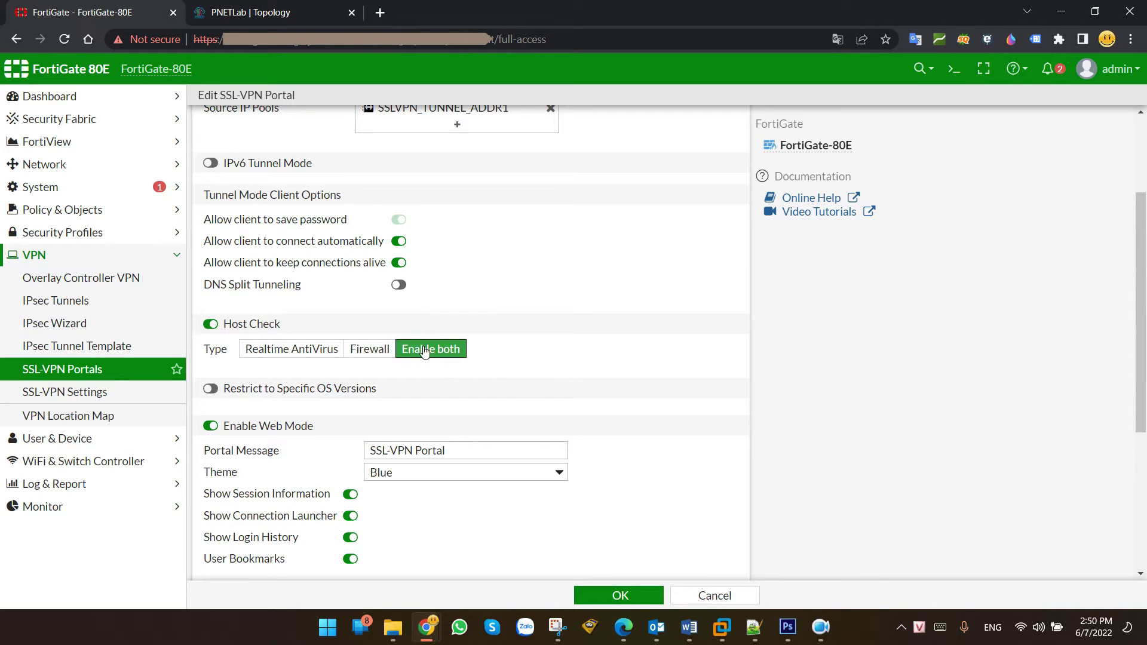
scroll(426, 353, "down", 1)
left_click(210, 251)
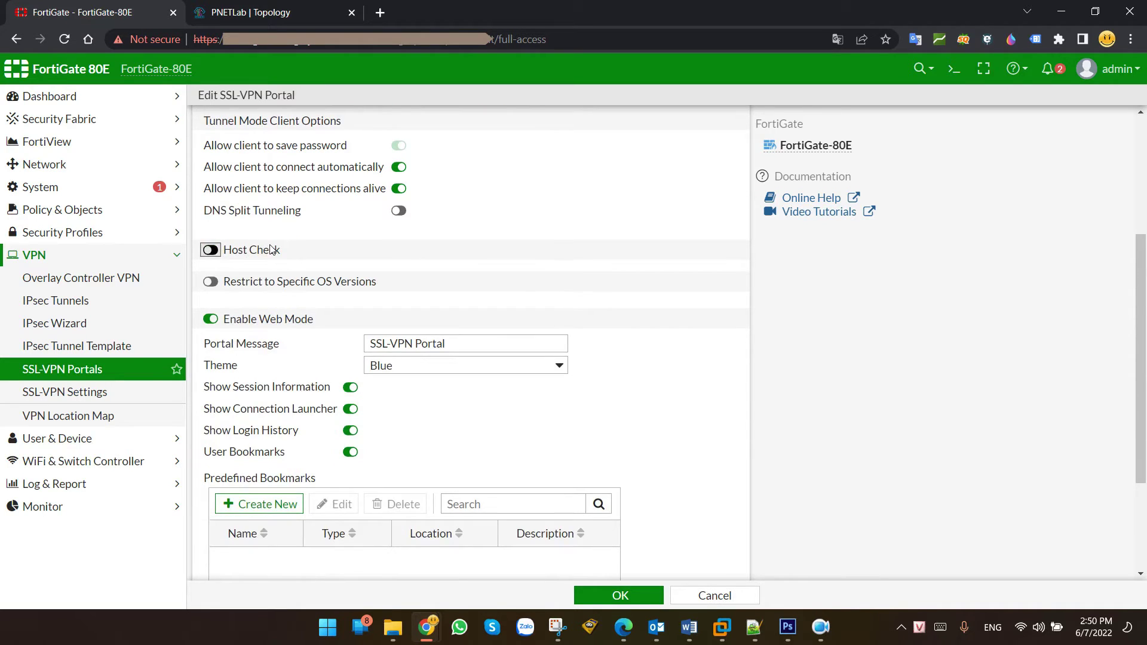
Step: Try restricting access to specific OS versions with other actions for Windows 2000, cancel the edit and turn the restriction off
scroll(332, 239, "down", 1)
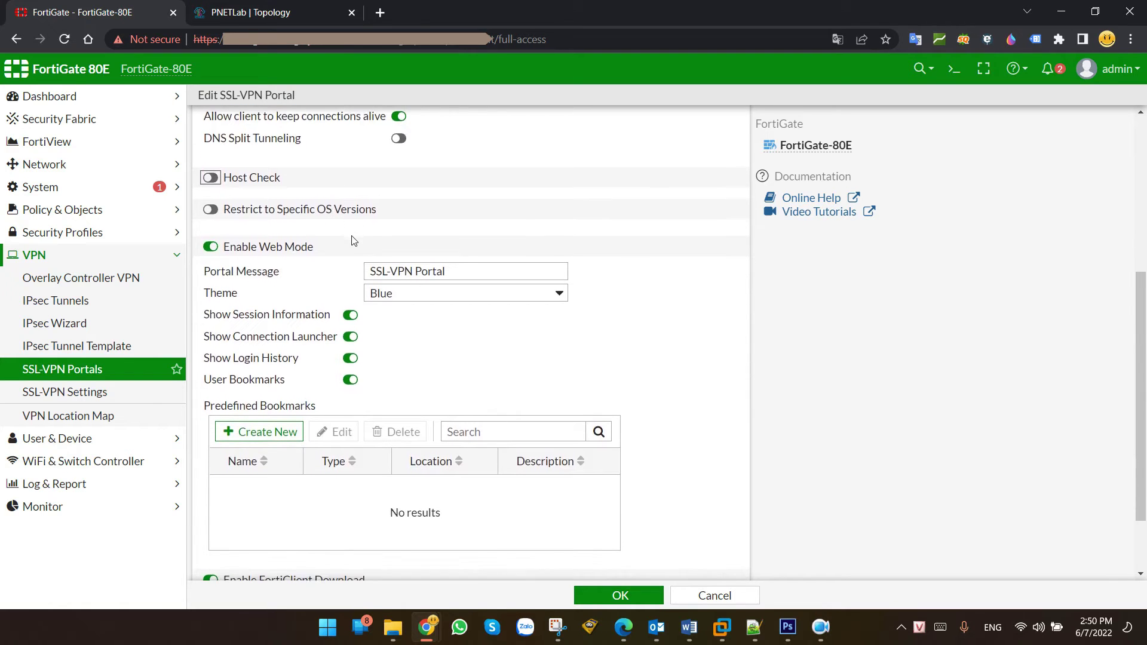
left_click(242, 212)
left_click(286, 296)
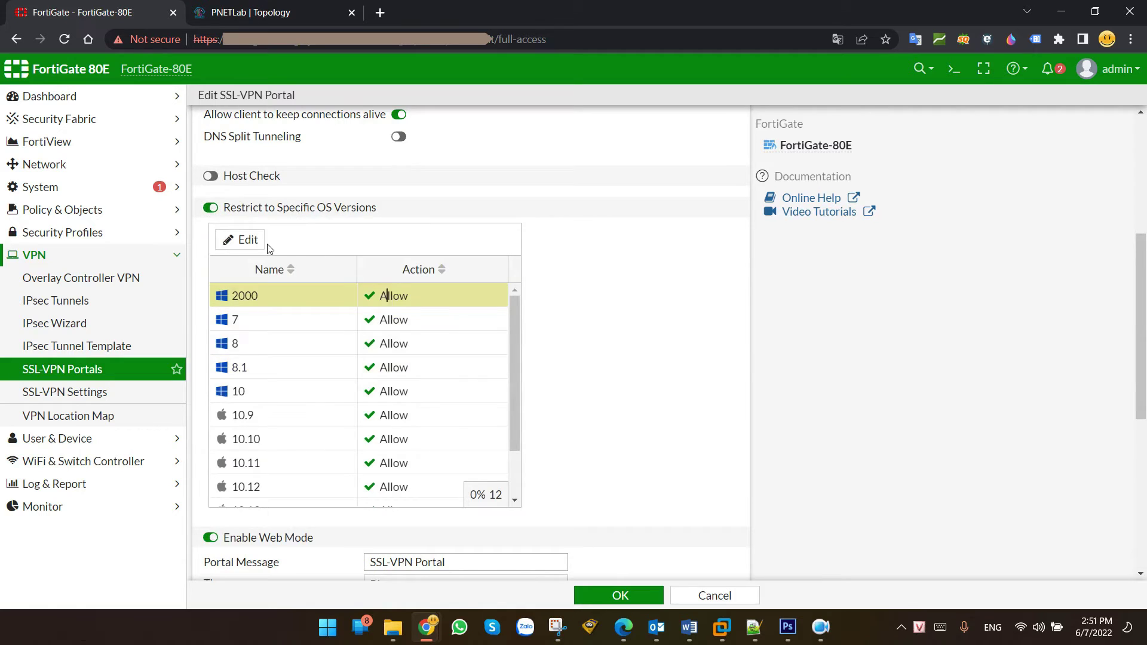
left_click(242, 240)
left_click(610, 132)
left_click(657, 132)
left_click(611, 132)
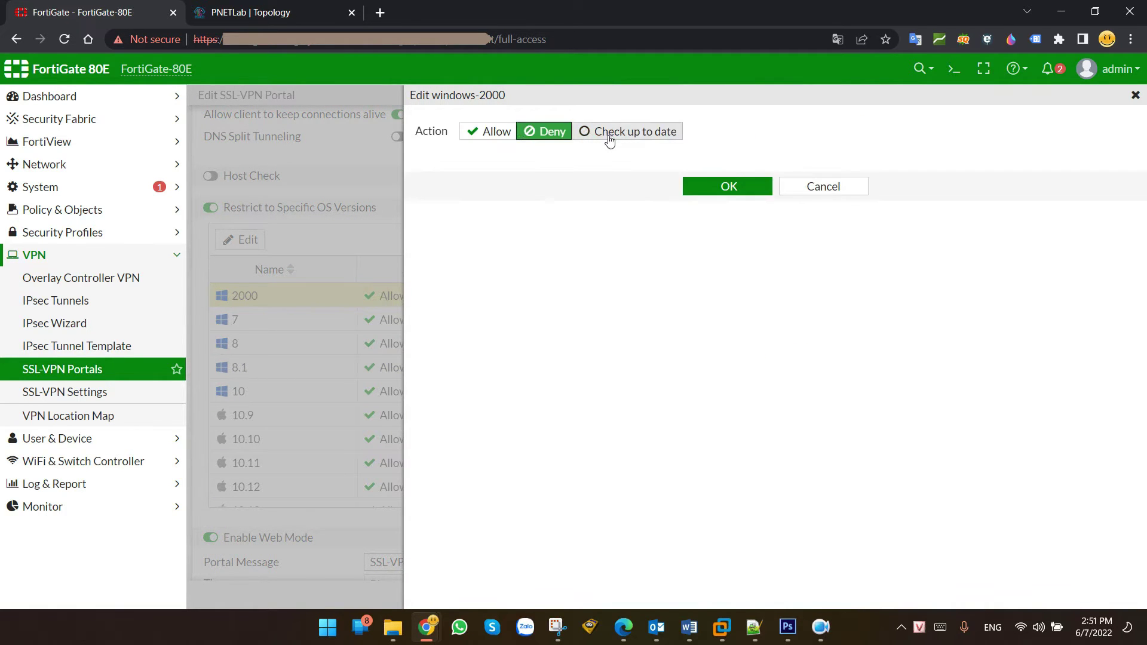
left_click(841, 187)
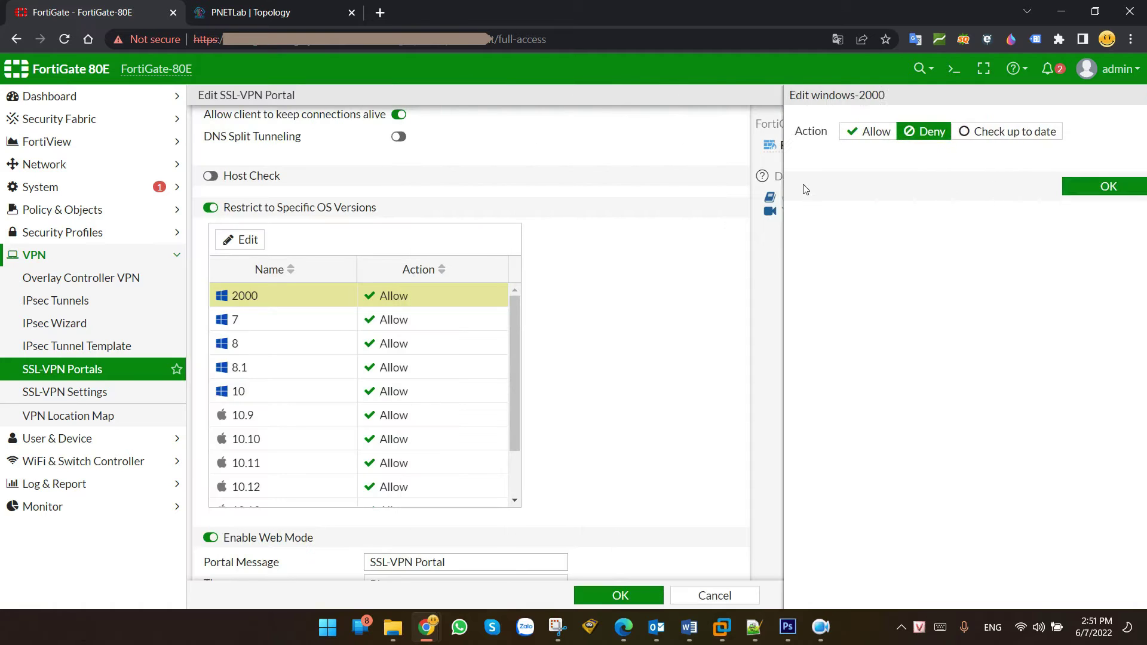
left_click(211, 207)
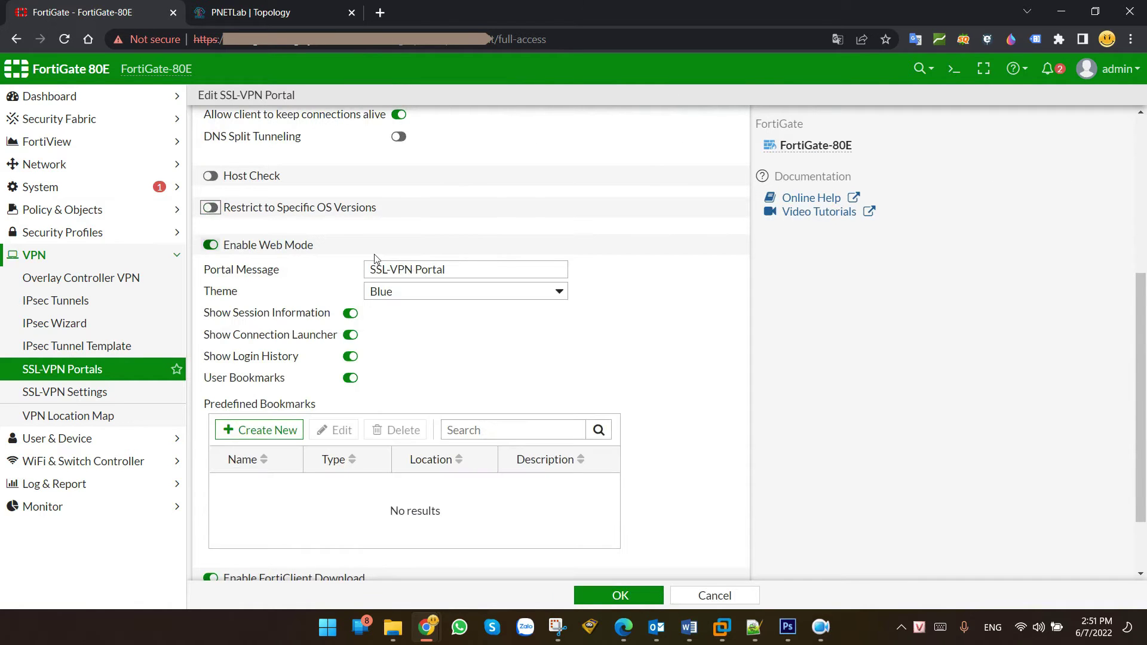
Step: Review the portal's Web Mode settings, including the portal message, theme, display options and predefined bookmarks
scroll(413, 270, "down", 2)
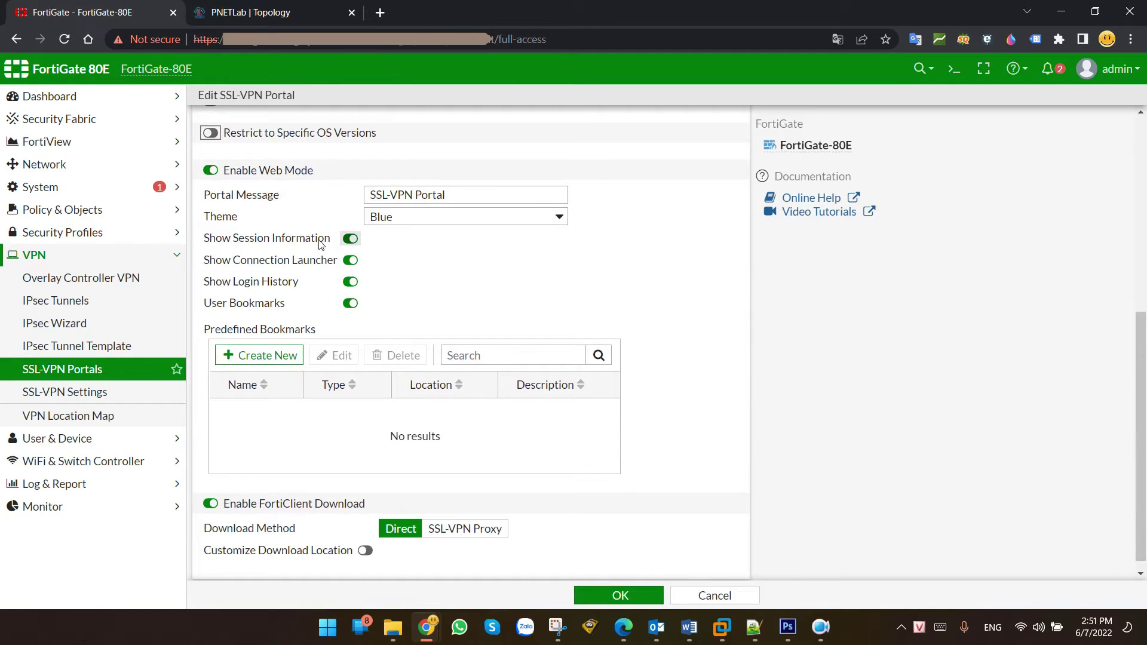
scroll(319, 240, "up", 2)
left_click_drag(226, 270, 285, 277)
left_click(230, 293)
left_click(422, 274)
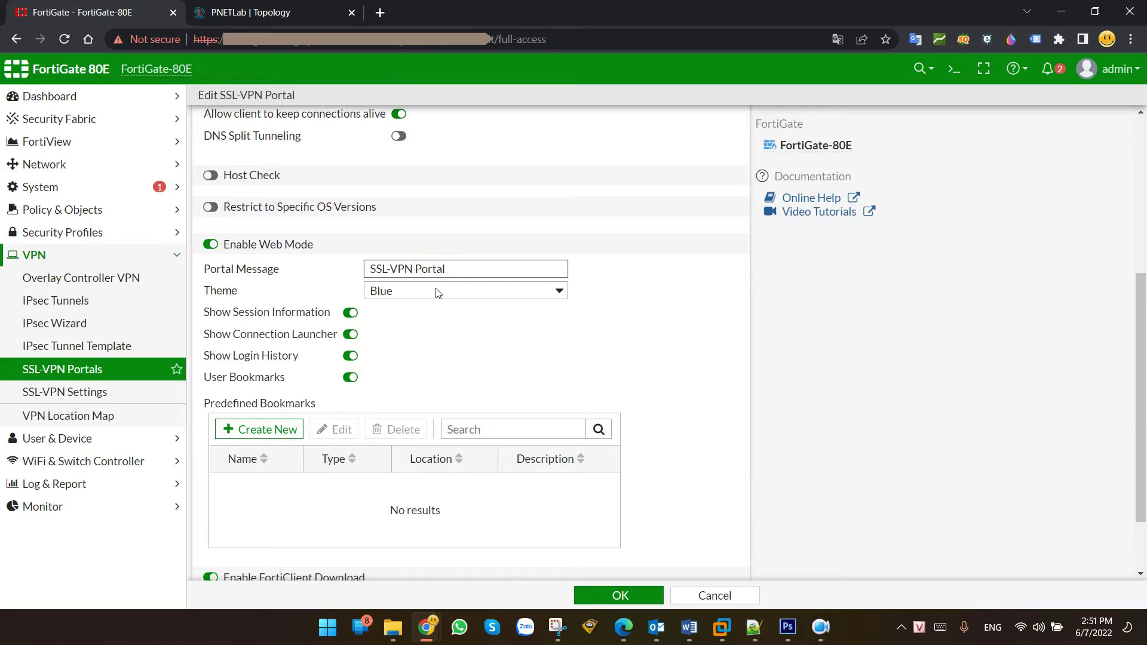
left_click(440, 292)
left_click(437, 293)
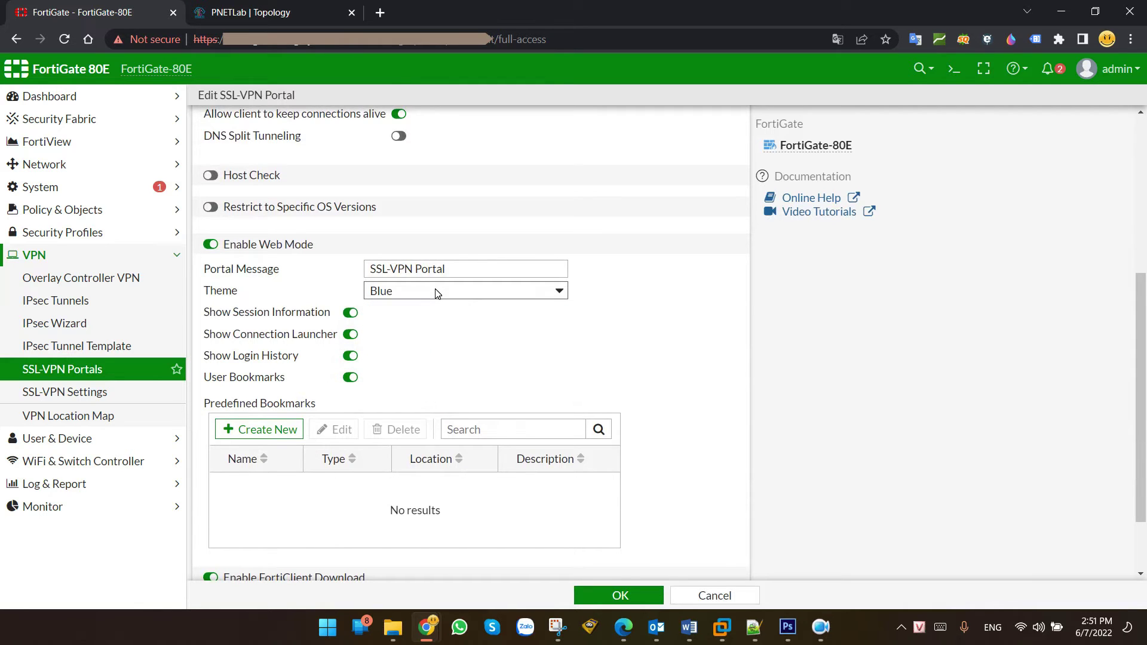
scroll(437, 292, "down", 2)
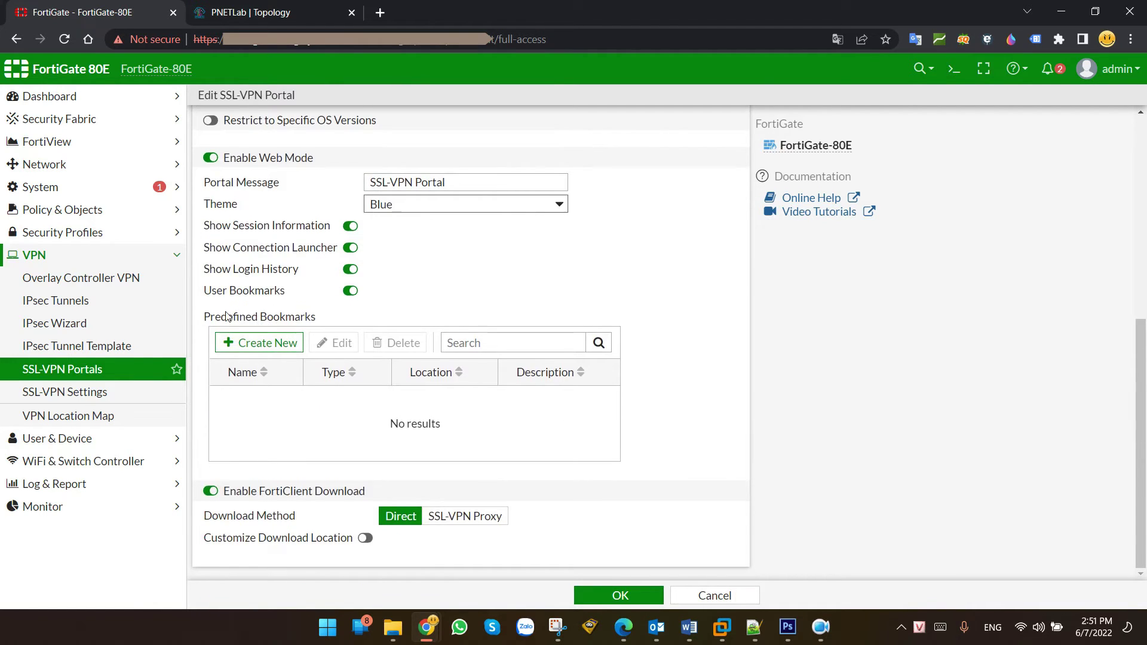
left_click_drag(211, 316, 329, 318)
left_click(292, 322)
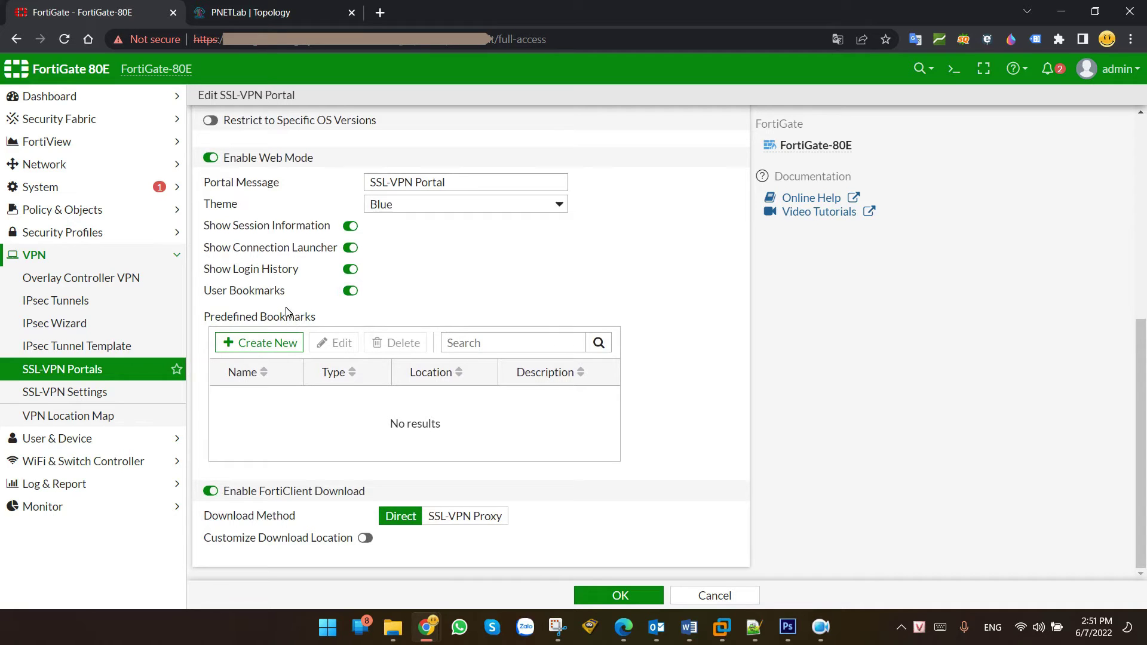
Step: Create a predefined bookmark named Firewall of type HTTP/HTTPS with the URL 192.168.10.1
left_click(280, 345)
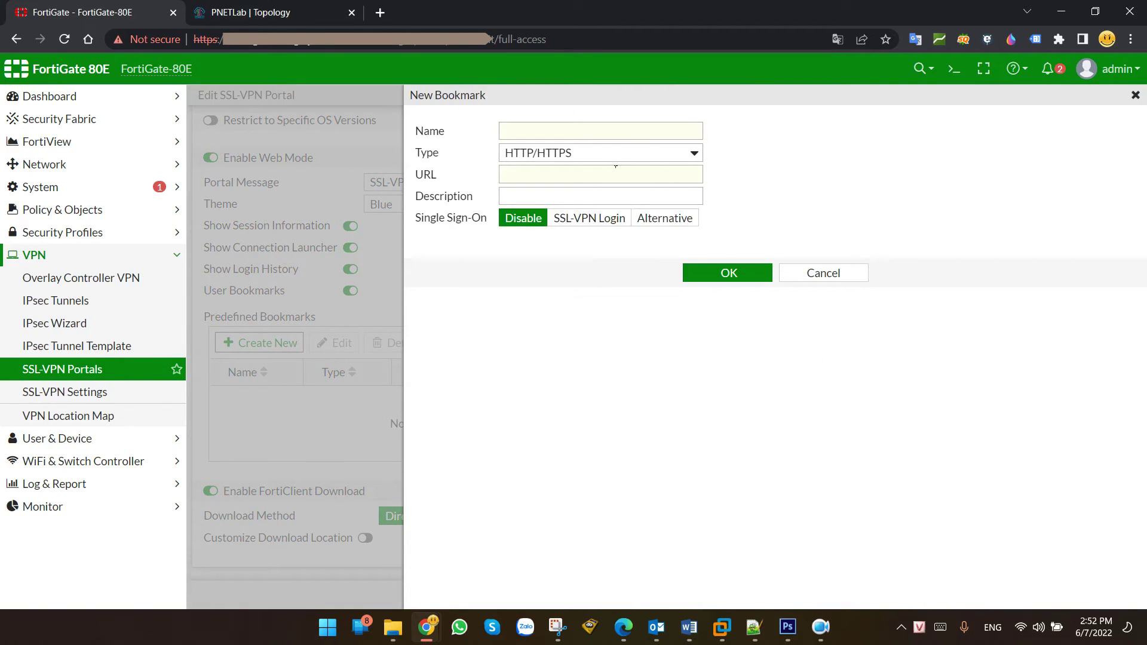
left_click(612, 153)
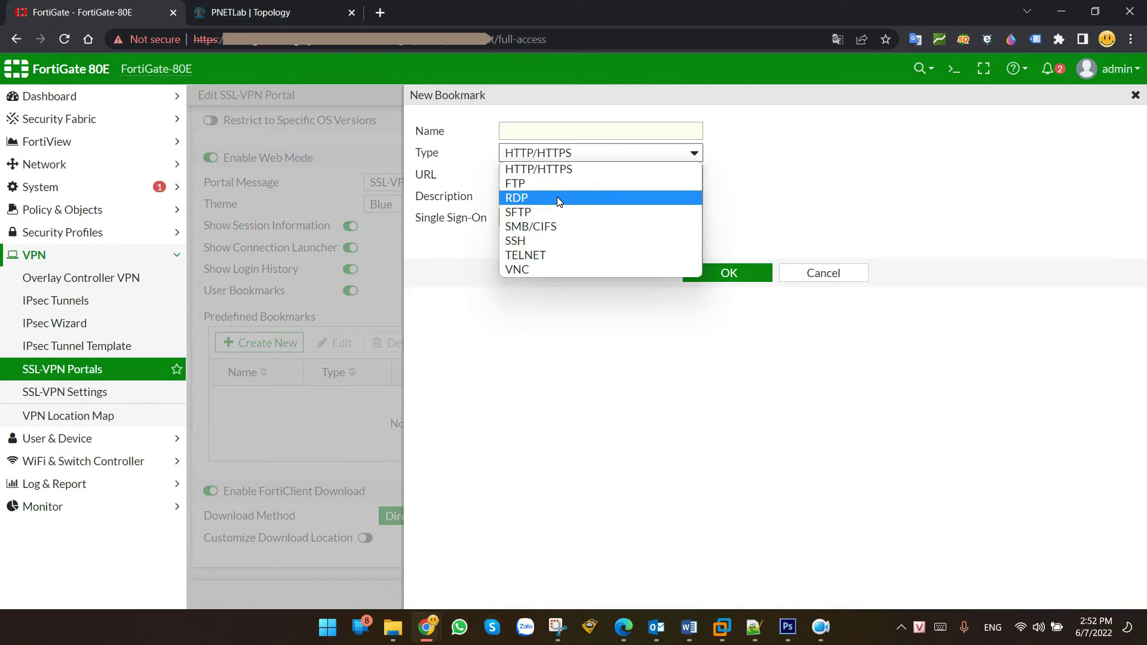
left_click(799, 181)
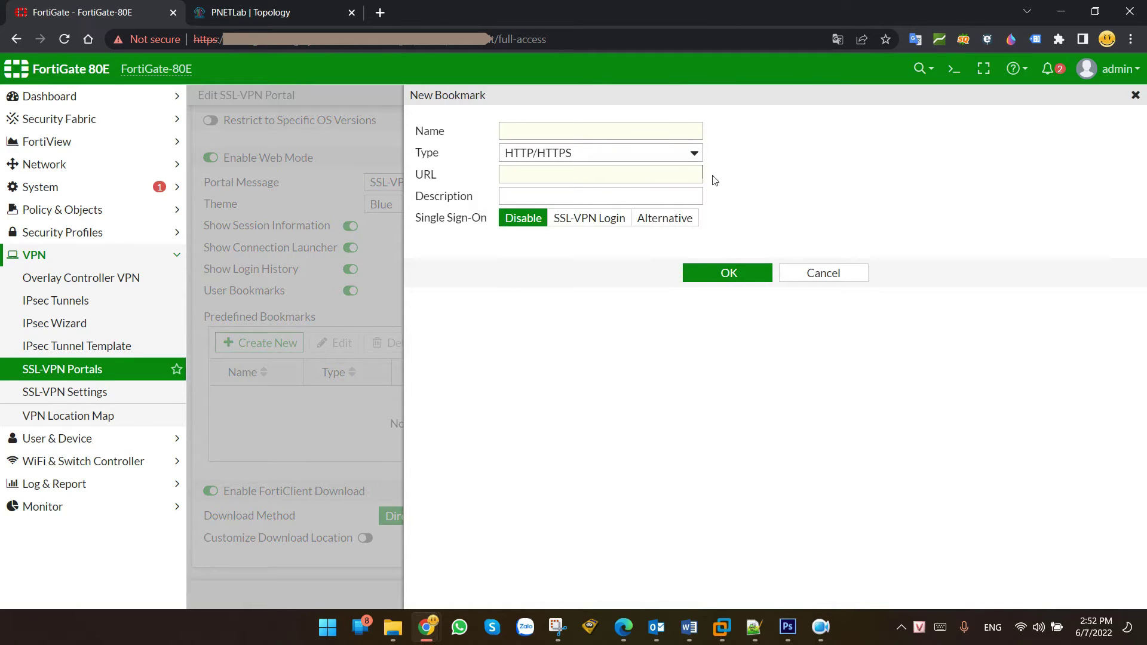
left_click(632, 157)
left_click(592, 135)
left_click(593, 135)
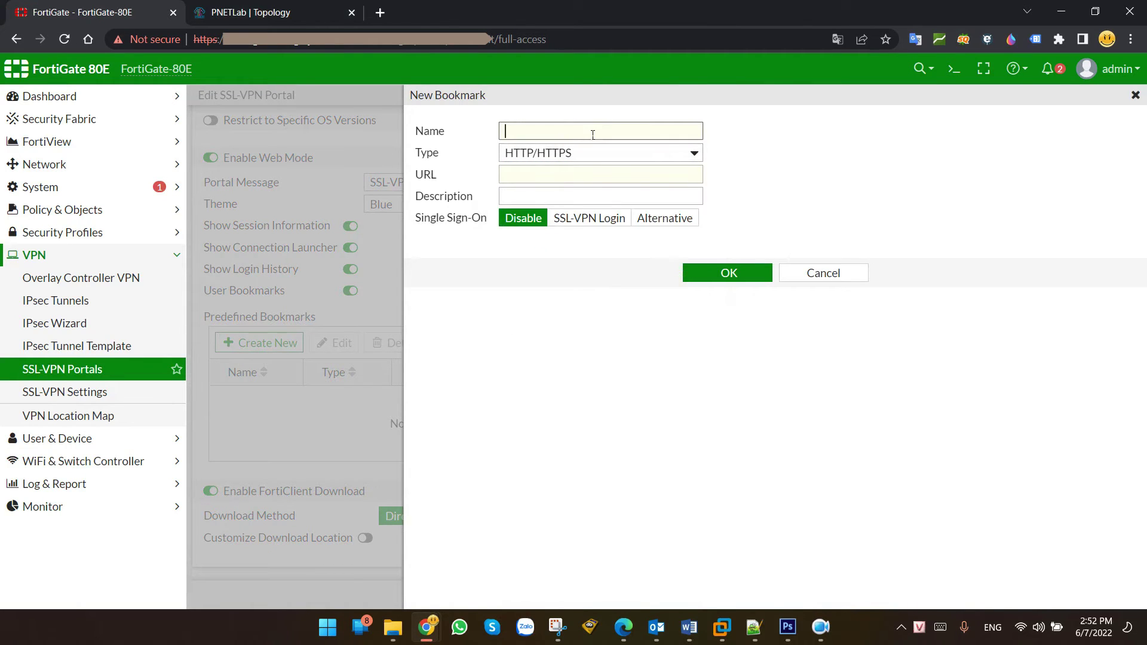
type("Firewall")
key("Tab")
left_click(547, 181)
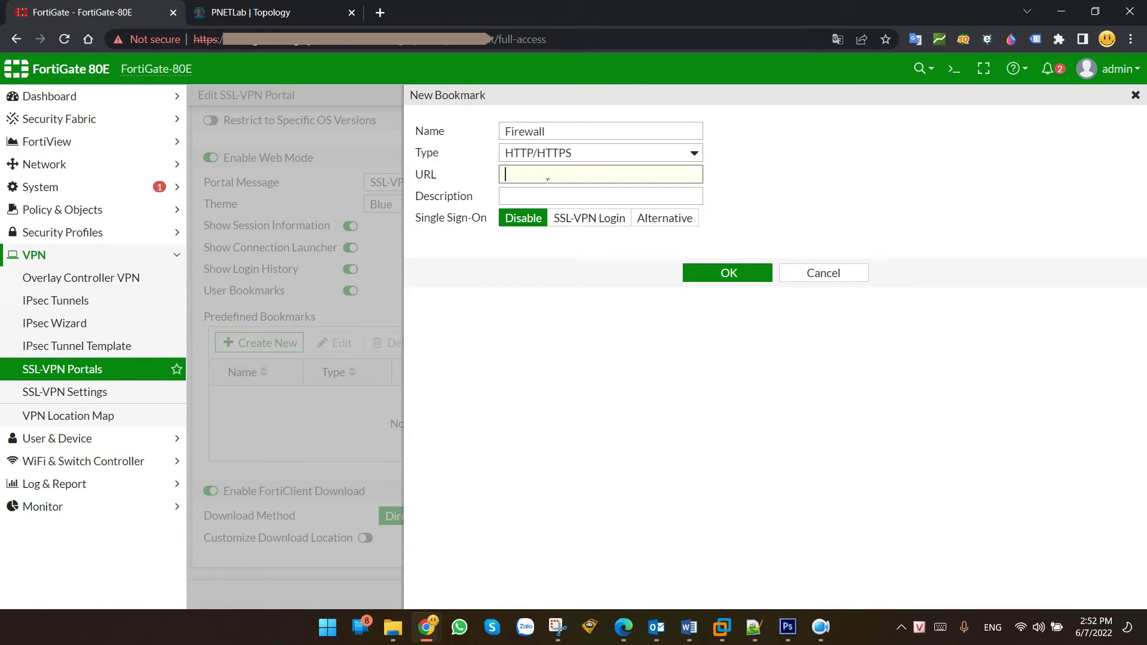
type("192.168.10.1")
left_click(540, 197)
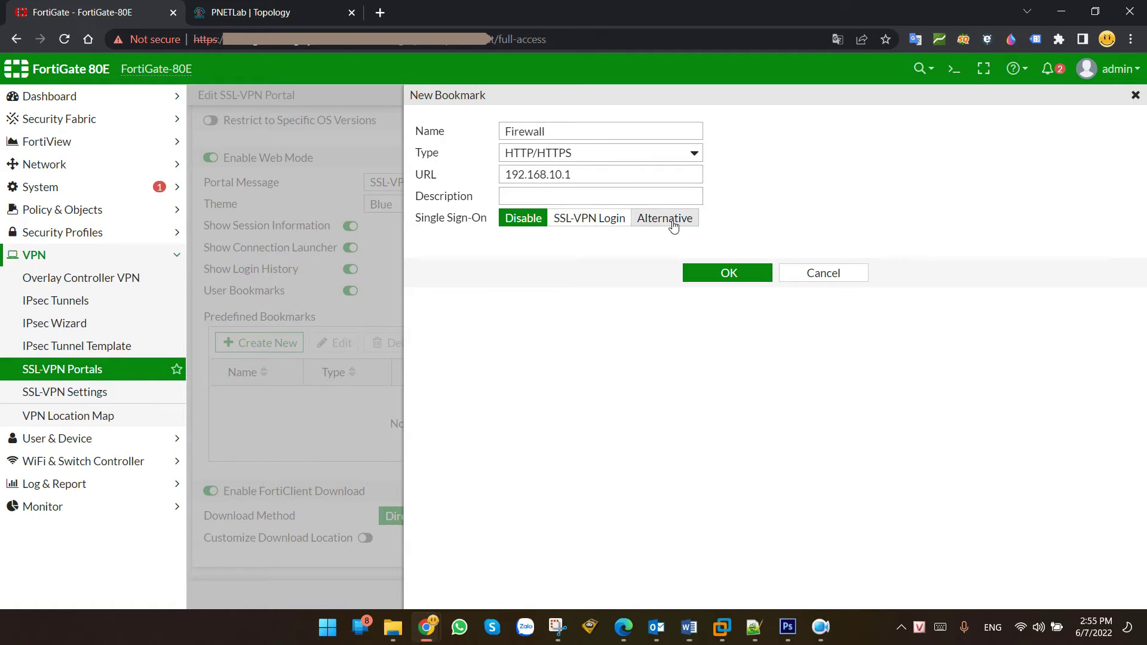
Step: Set the bookmark's Single Sign-On to Alternative with the admin username and the account password, and save the bookmark
left_click(665, 218)
left_click(546, 242)
type("adm")
key("Tab")
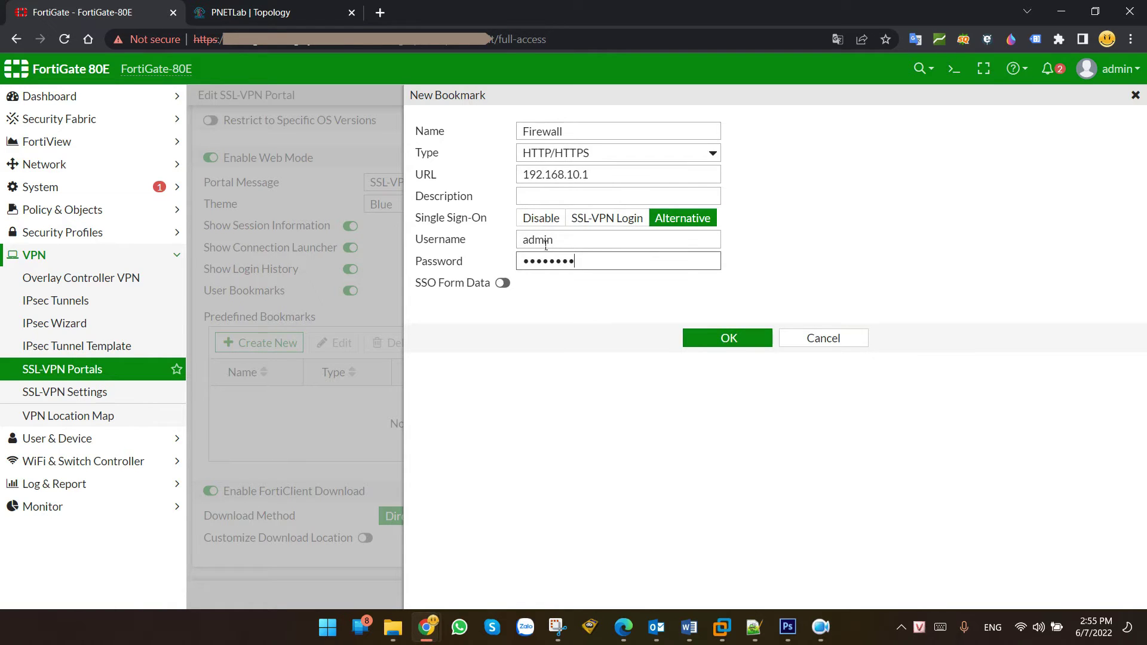
left_click(743, 343)
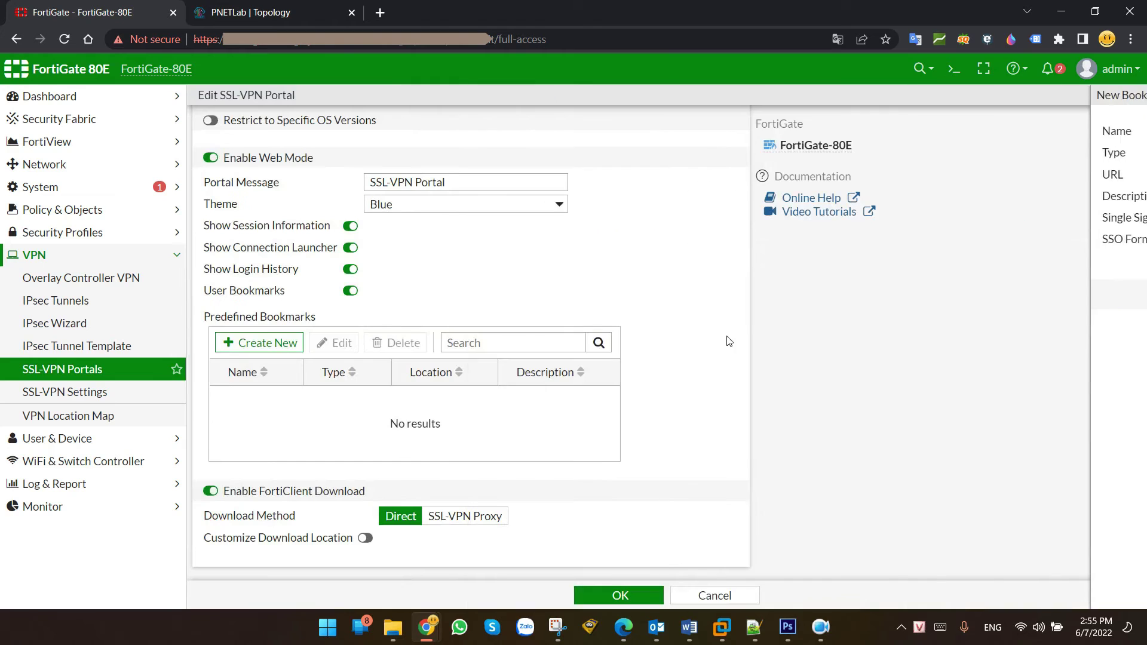
left_click(442, 400)
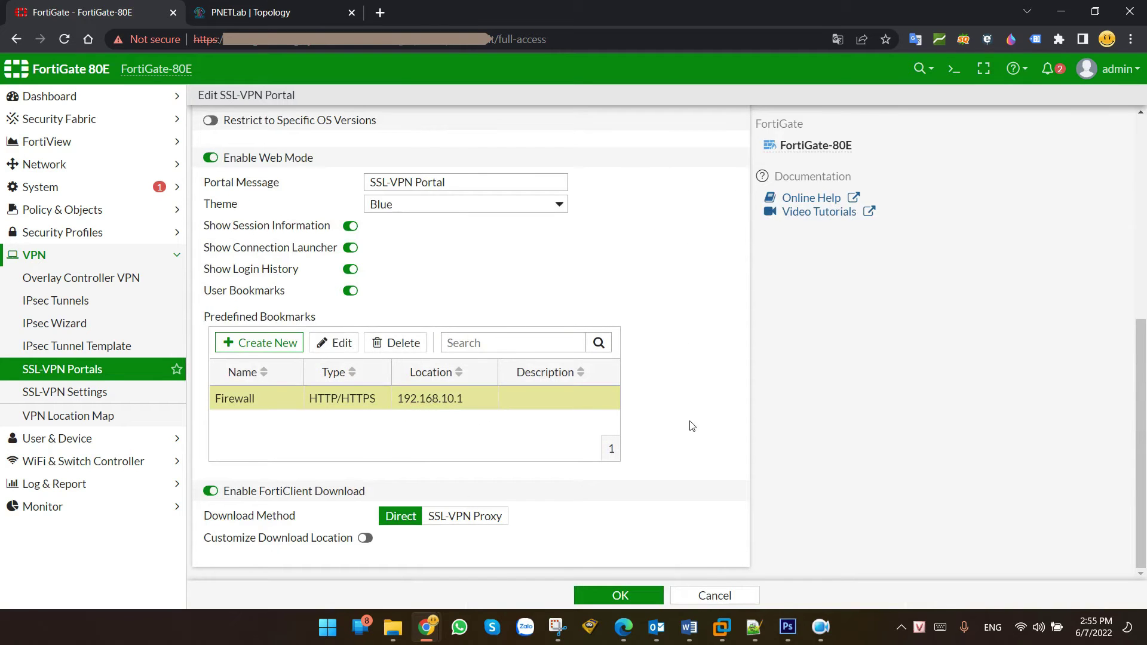
Step: Keep FortiClient Download enabled with the Direct download method and save the full-access portal
left_click(211, 491)
left_click(212, 555)
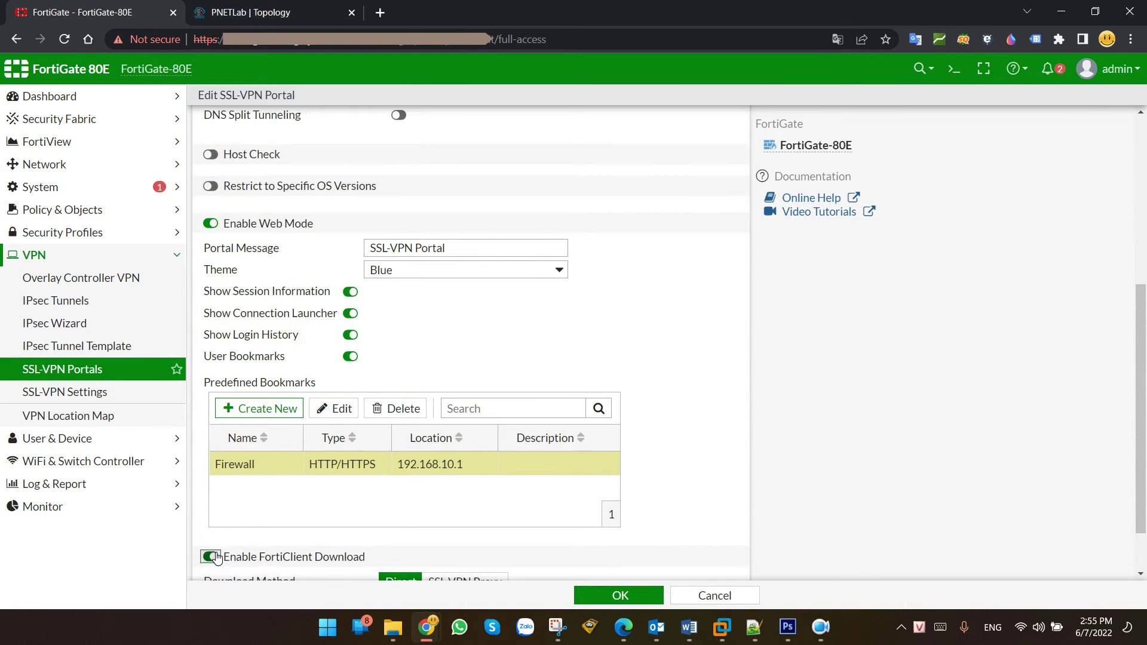
scroll(243, 551, "down", 1)
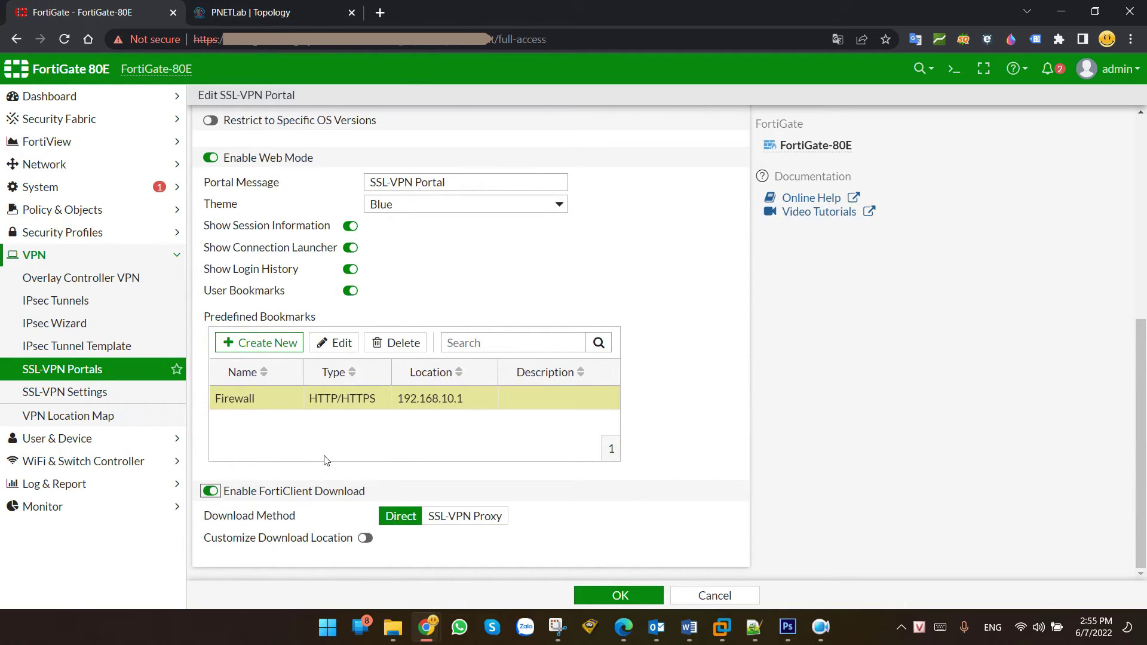
left_click(408, 522)
left_click(620, 596)
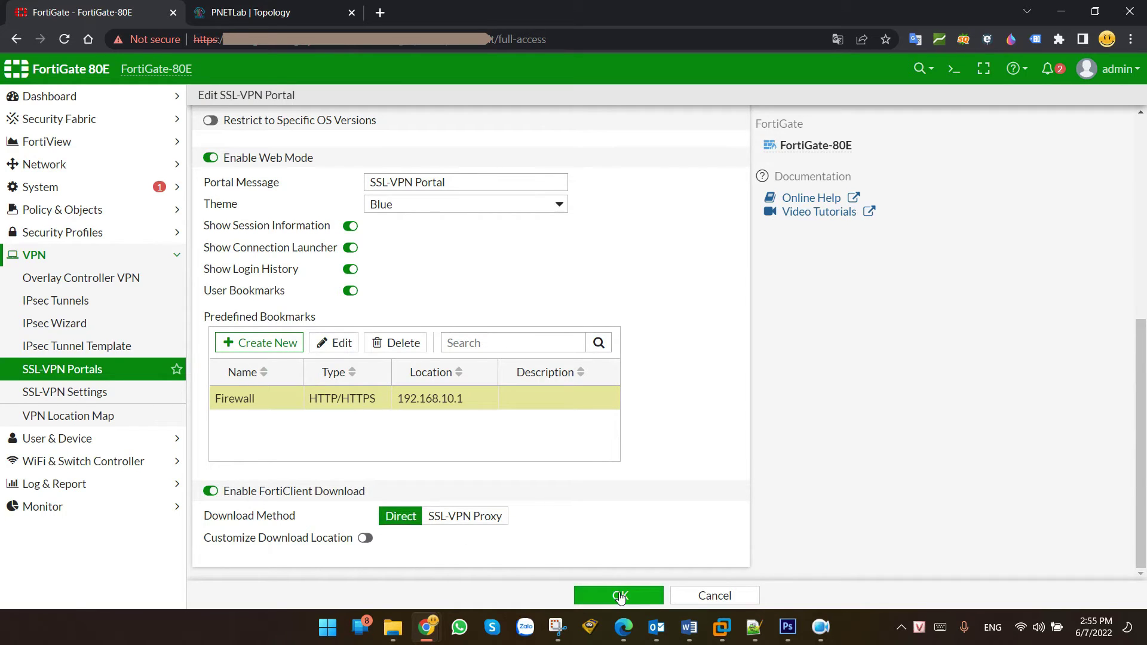
Step: Open the SSL-VPN Settings and set wan2 as the interface to listen on
left_click(84, 392)
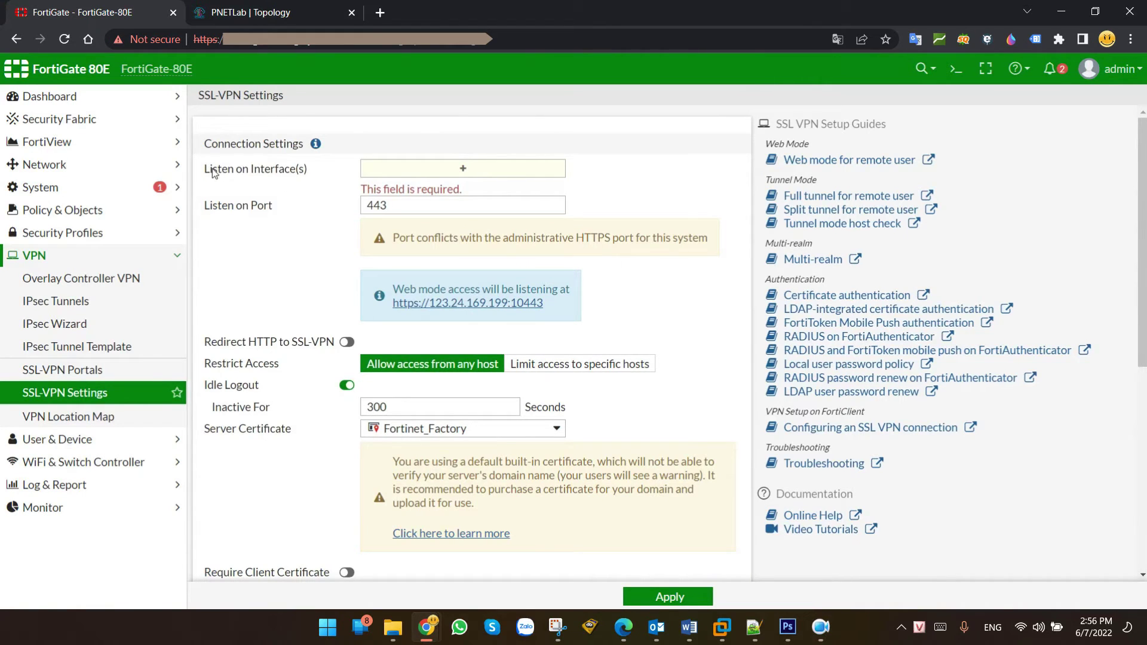
left_click(413, 169)
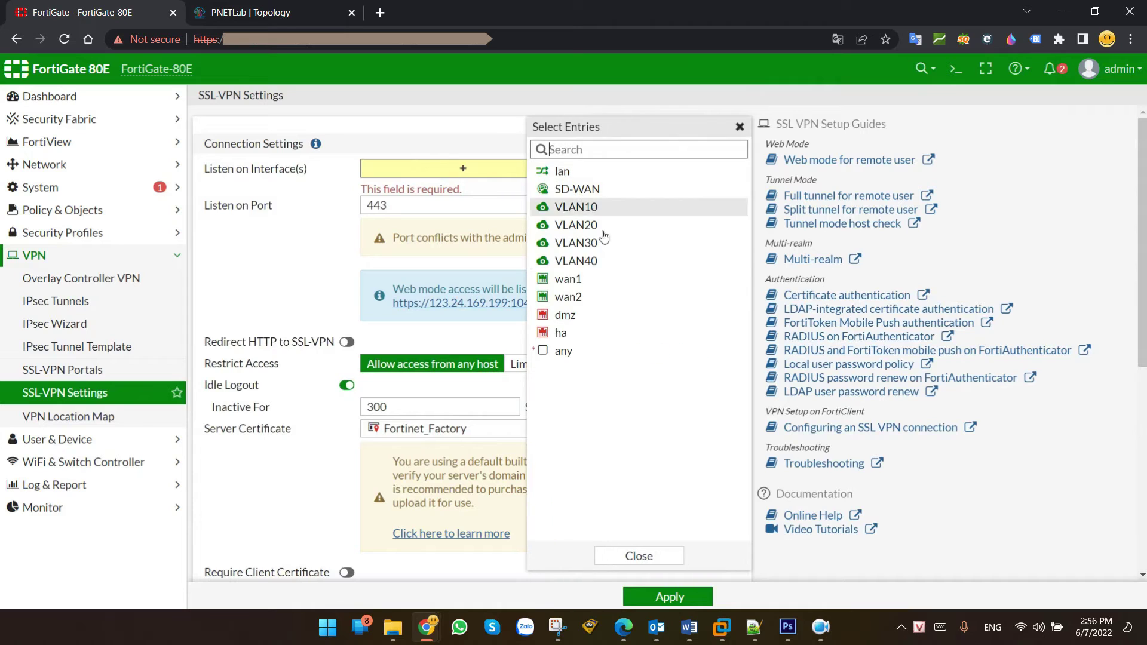
left_click(584, 297)
left_click(272, 231)
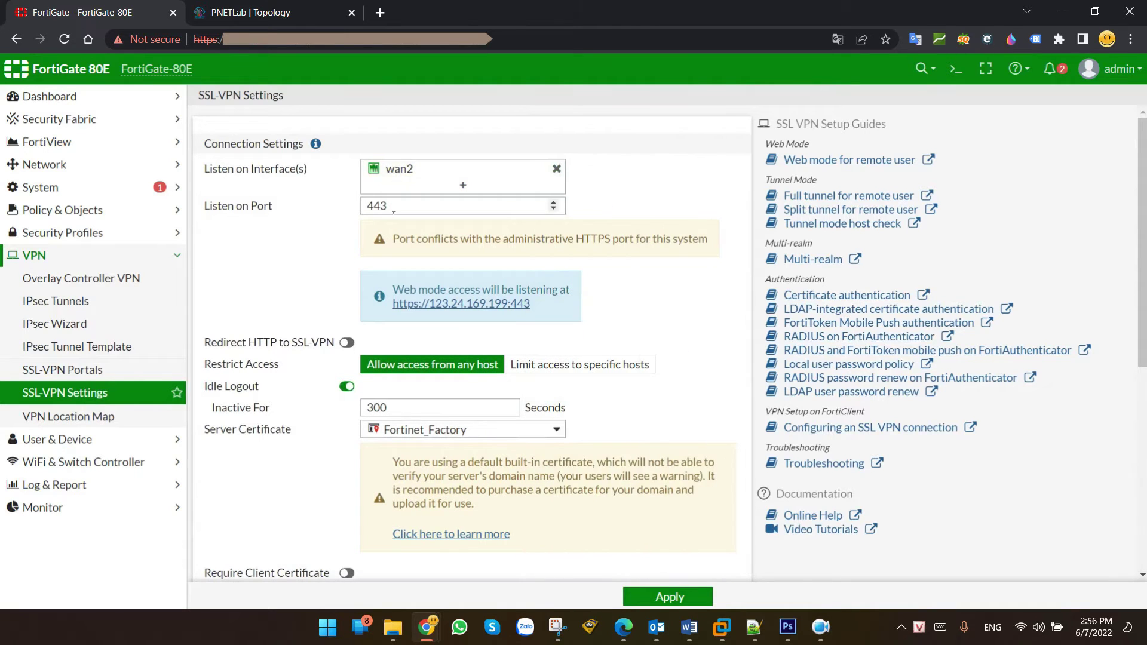
Step: Set the SSL-VPN listening port to 10443 and check the web mode access address
double_click(392, 208)
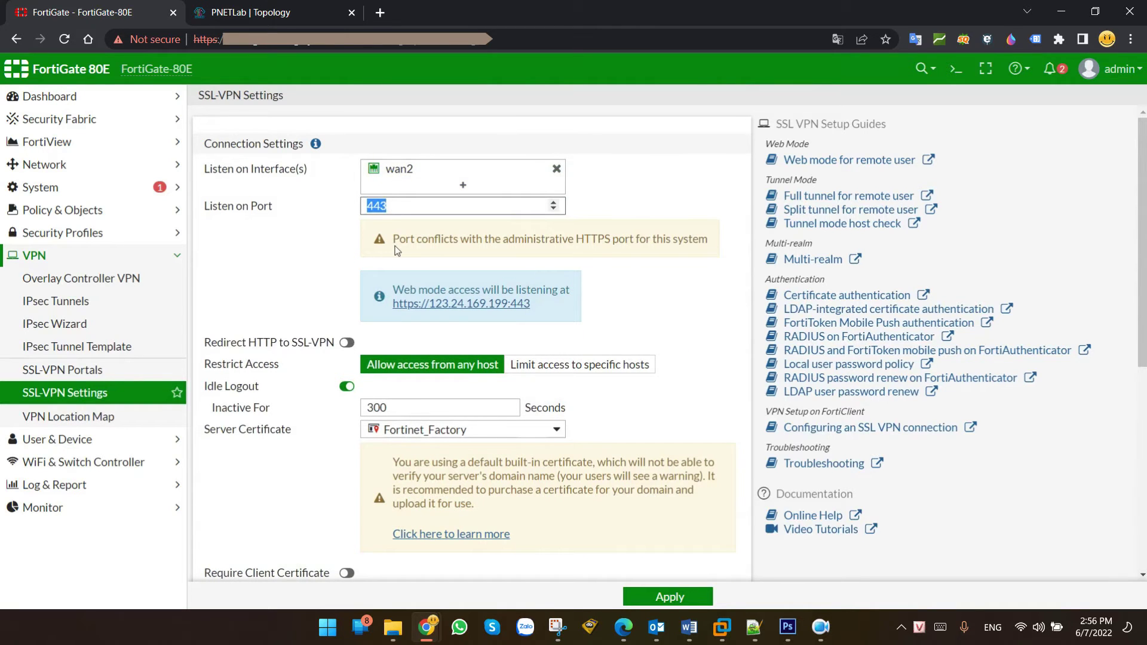
left_click_drag(394, 241, 700, 245)
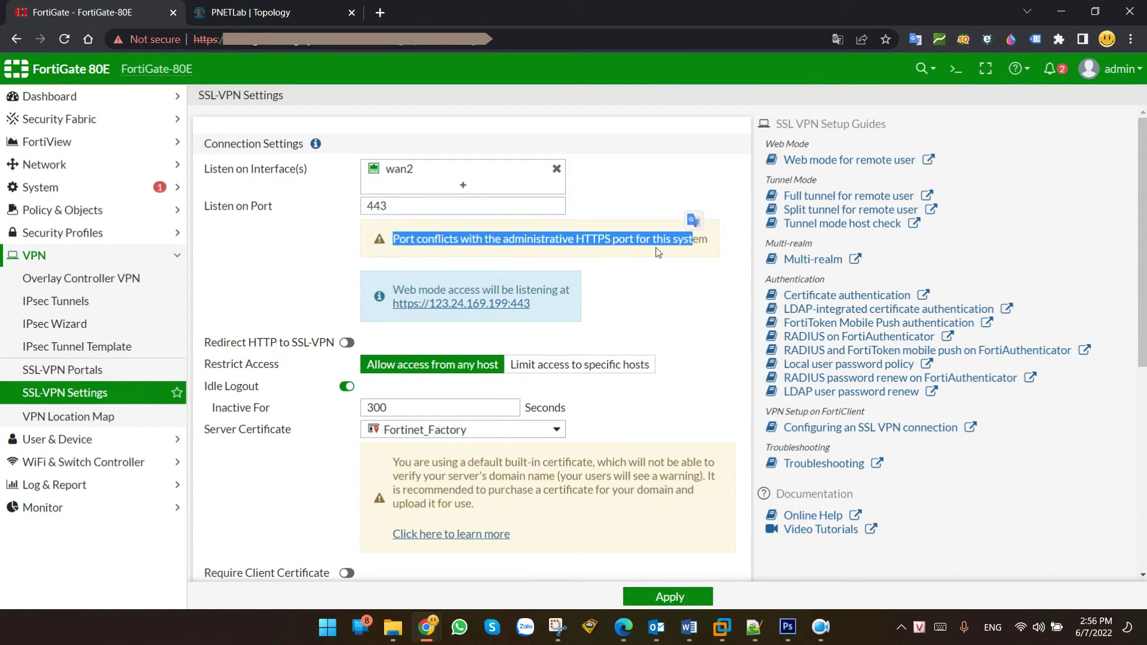
left_click(375, 212)
type("10")
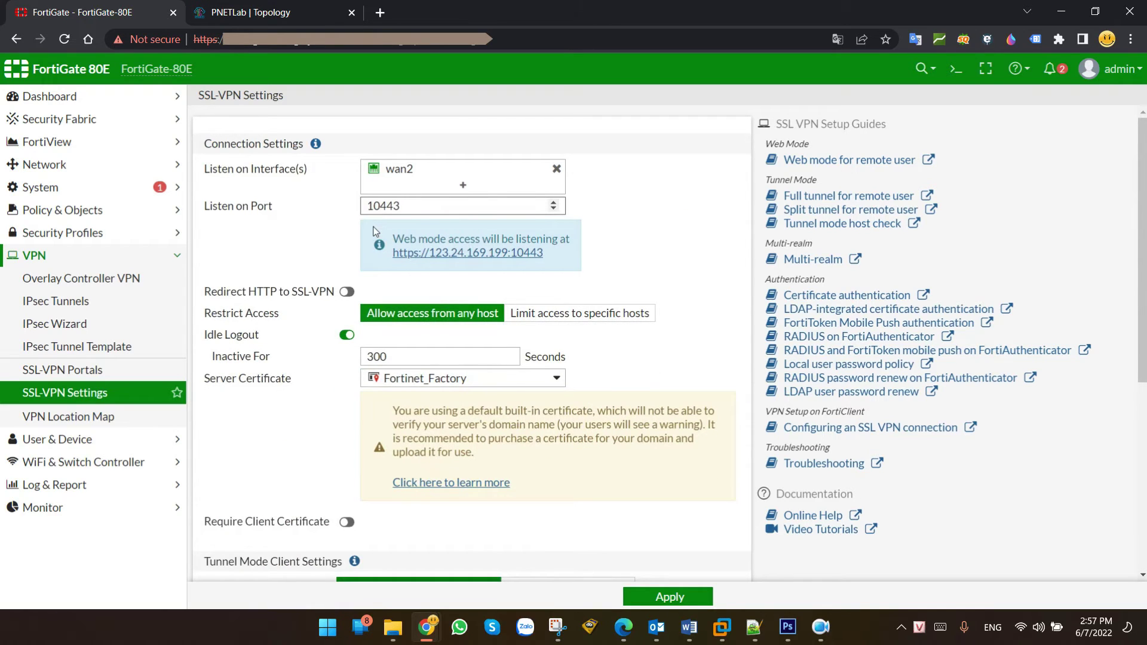
left_click_drag(543, 254, 392, 258)
left_click(664, 259)
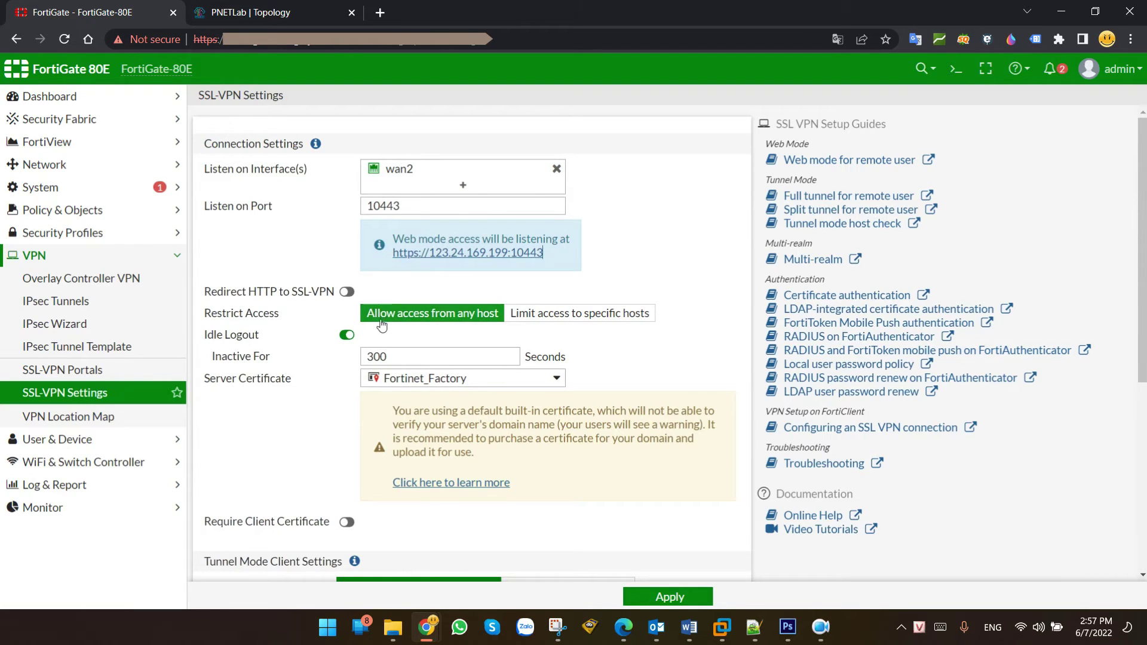
Step: Try limiting access to specific hosts, browse the available address entries, and switch back to allowing access from any host
left_click_drag(205, 313, 281, 317)
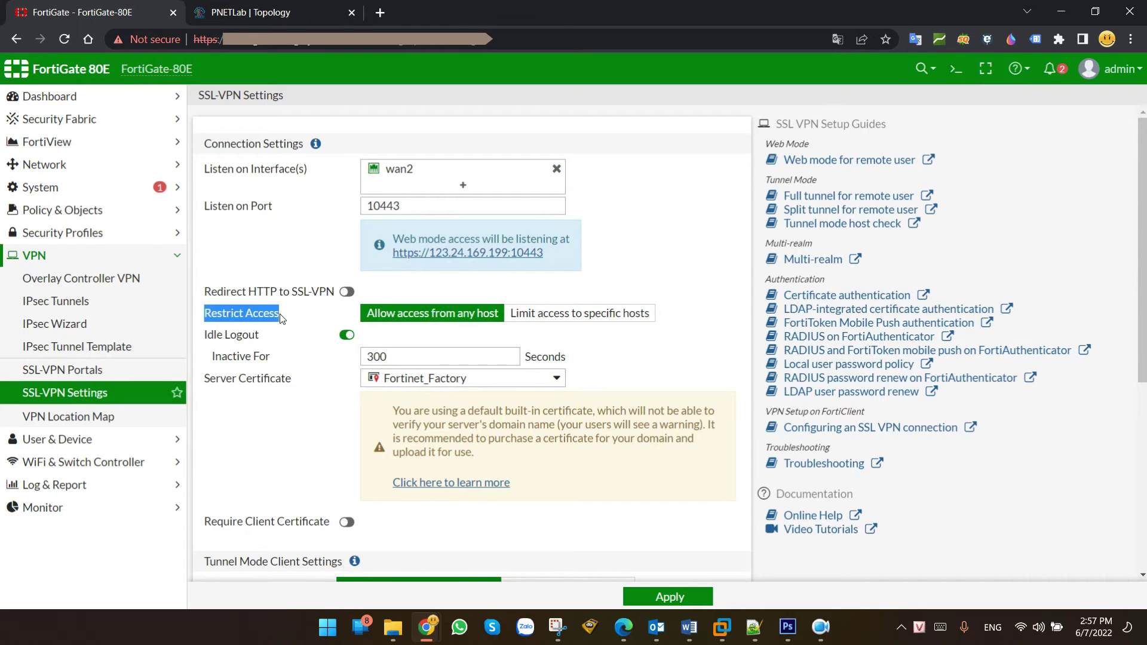
scroll(288, 315, "down", 1)
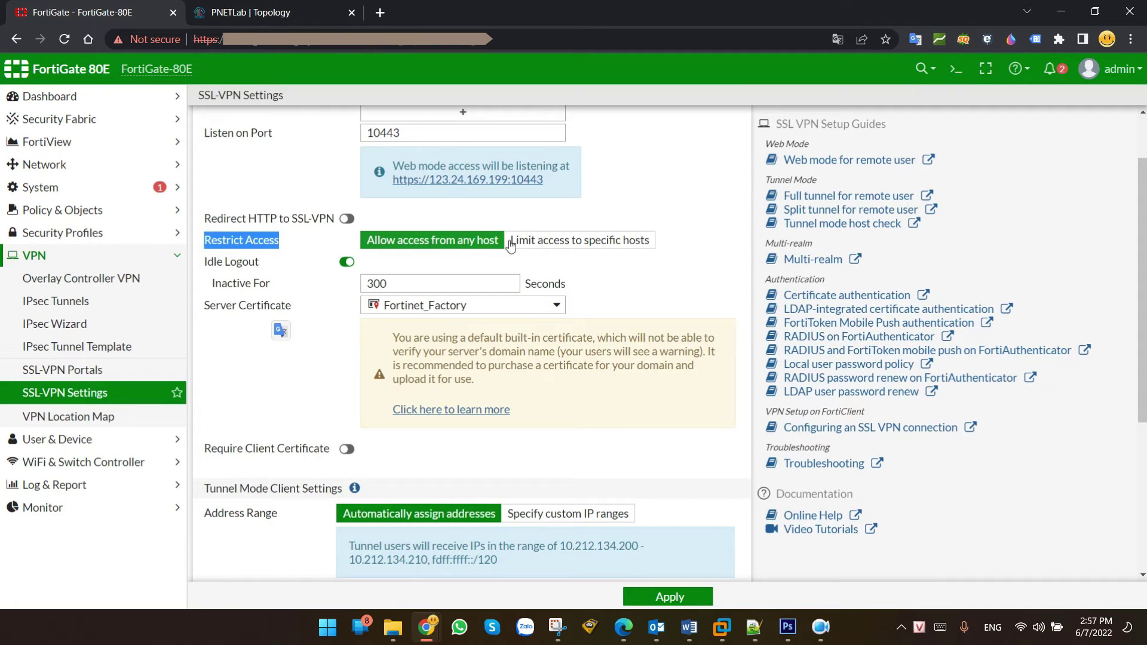
left_click(550, 244)
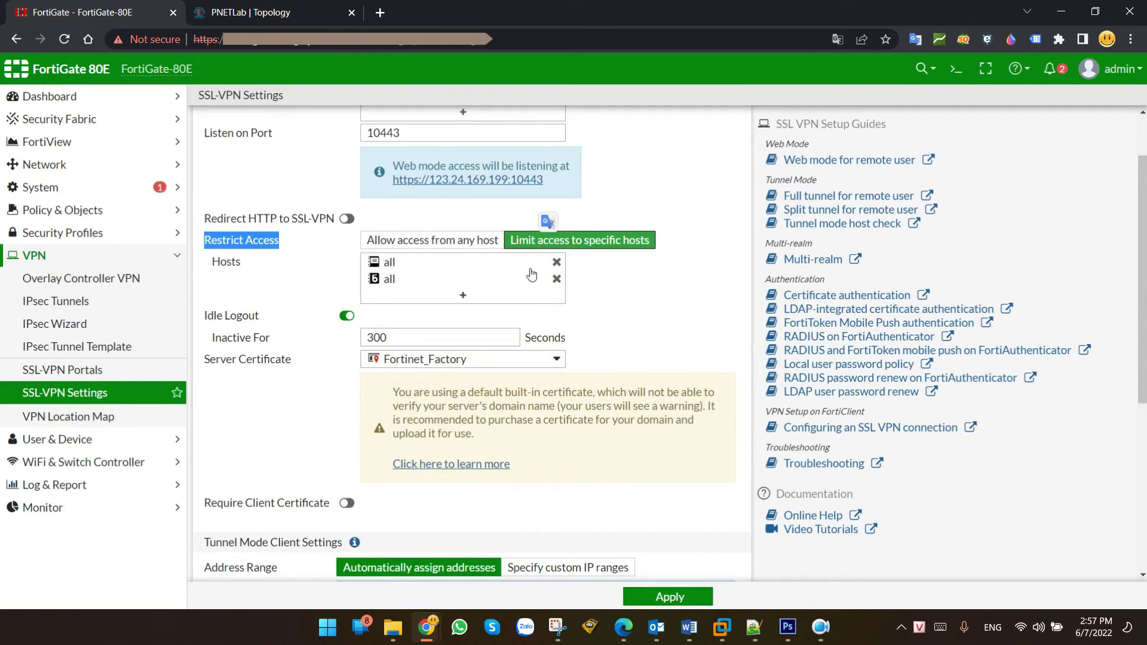
left_click(476, 294)
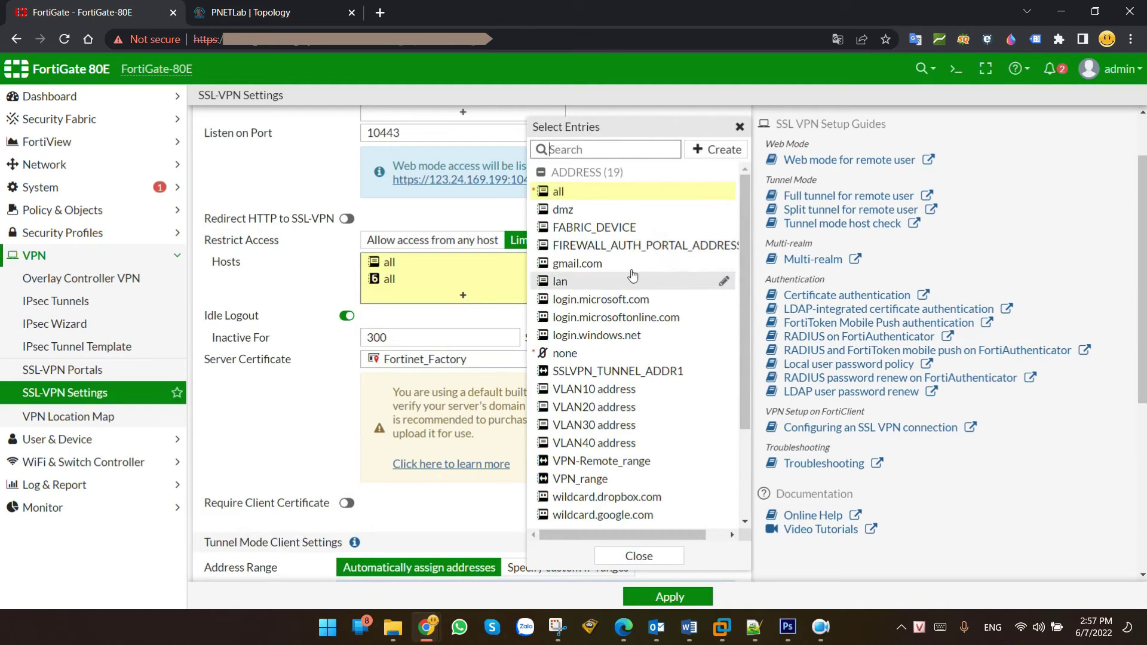
scroll(606, 305, "down", 10)
scroll(631, 330, "up", 5)
scroll(631, 330, "up", 5)
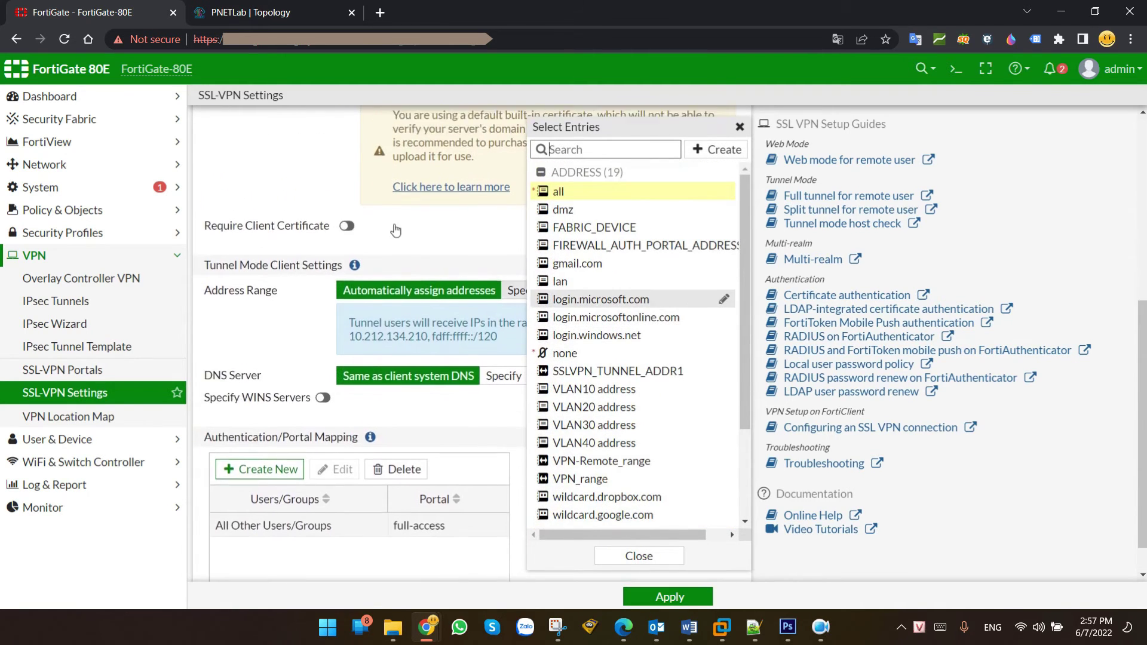
left_click(323, 301)
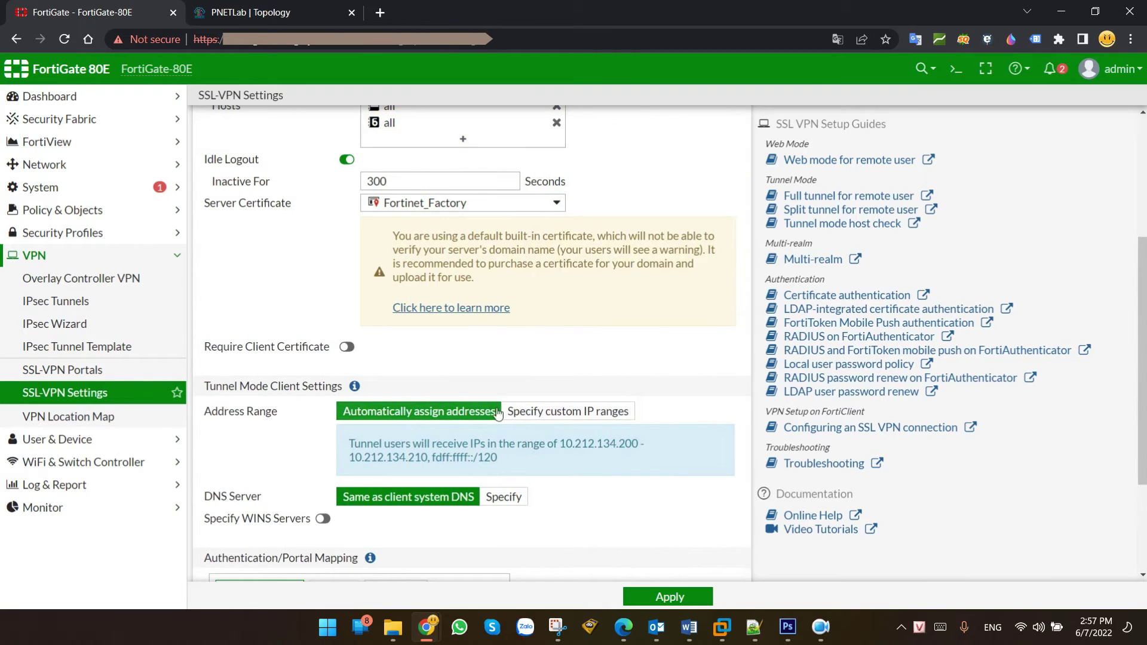
scroll(442, 323, "up", 7)
left_click(441, 323)
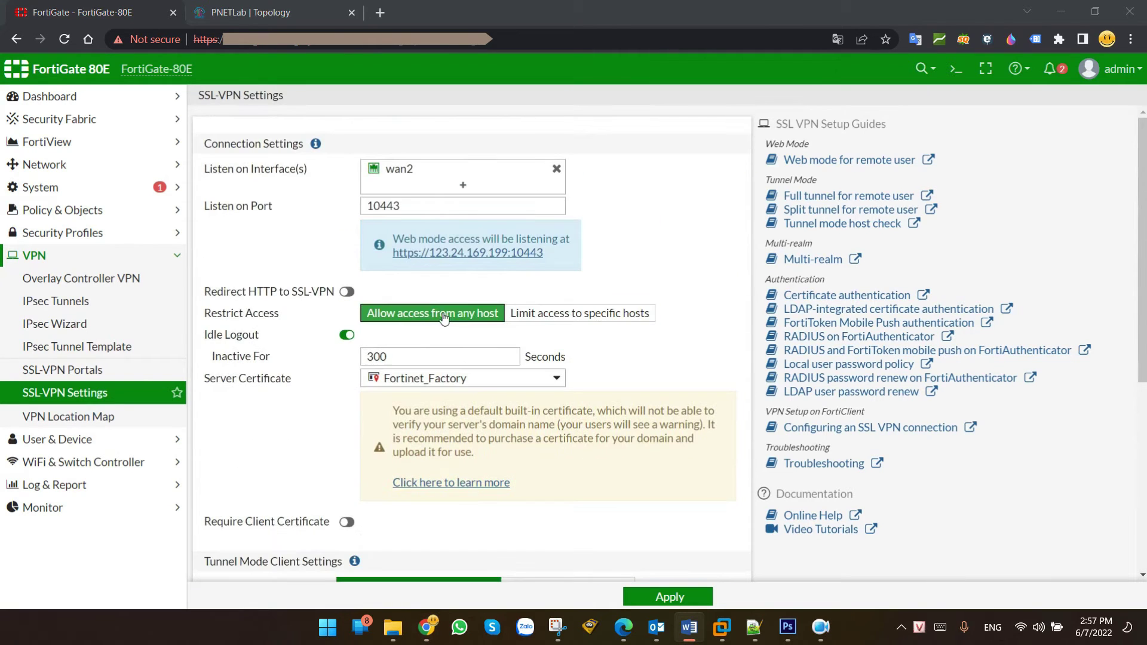
Step: Turn Idle Logout off and on again, and go to its inactivity time
left_click(351, 340)
left_click(351, 340)
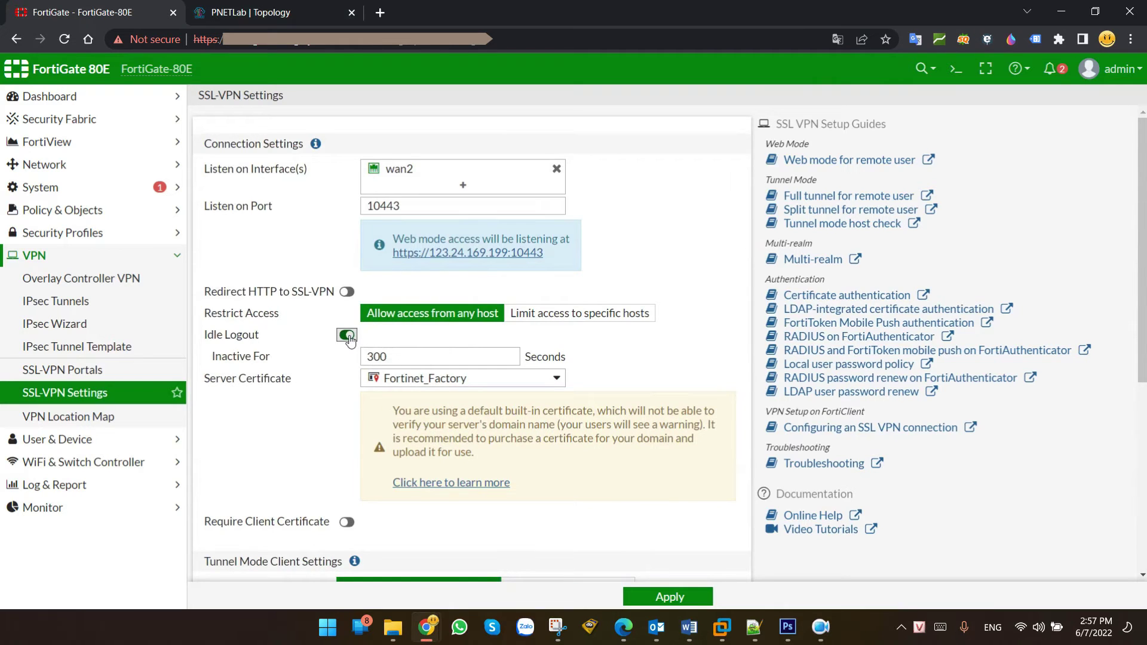
key("Tab")
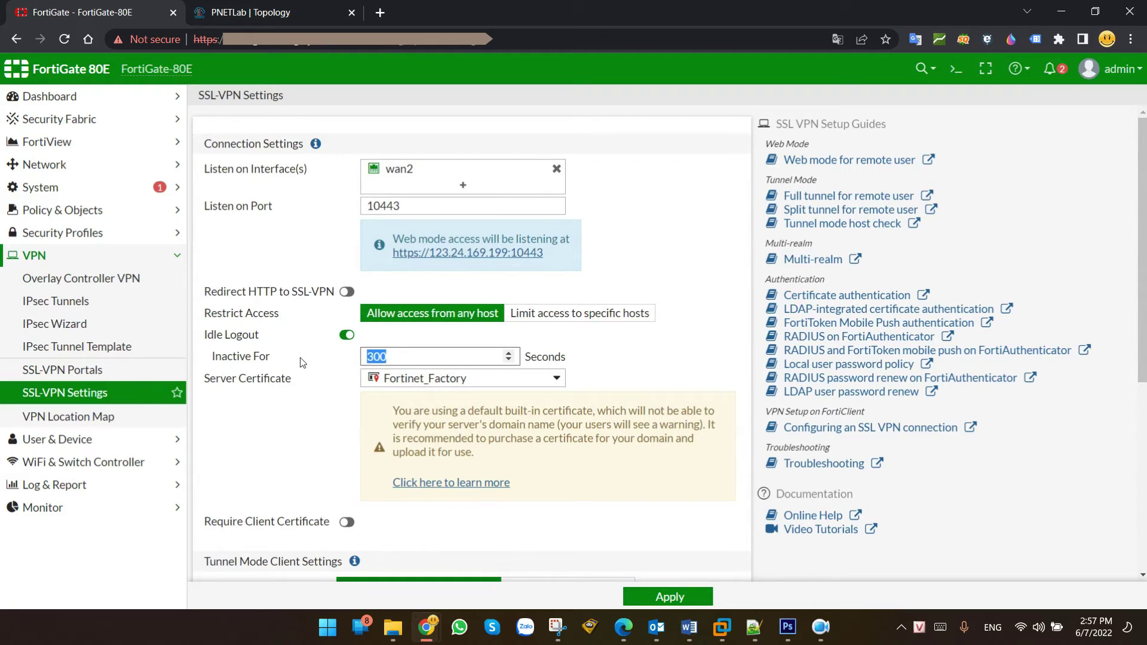
Step: Check the available server certificates, and turn Require Client Certificate on and off again
scroll(302, 360, "down", 2)
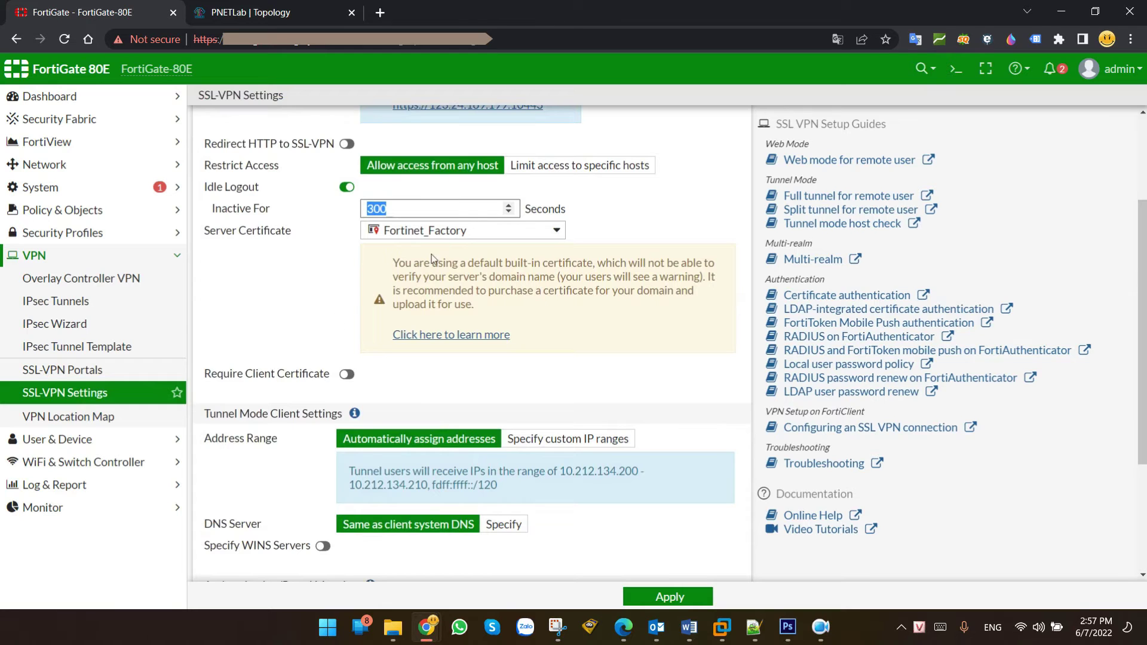
left_click(454, 233)
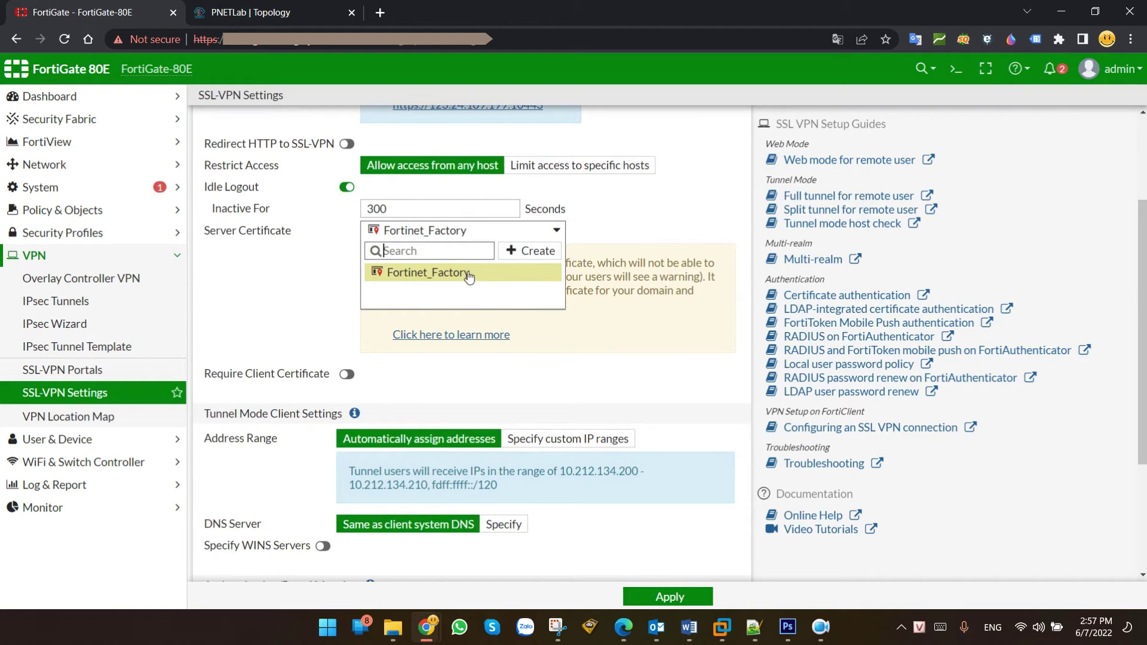
mouse_move(472, 275)
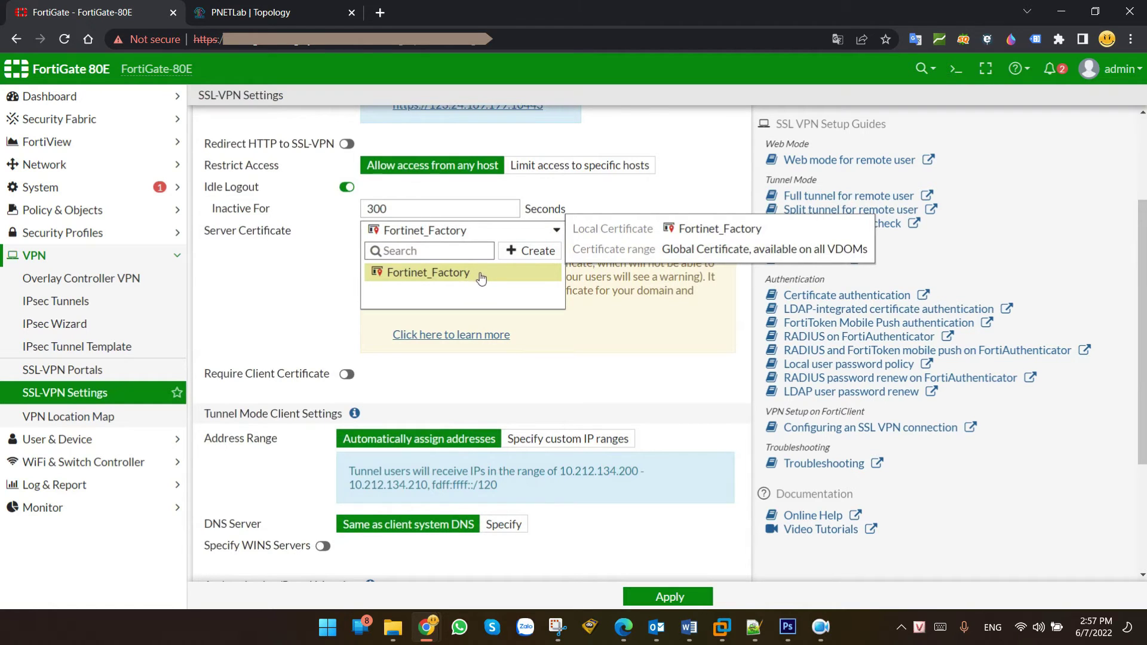
left_click(319, 294)
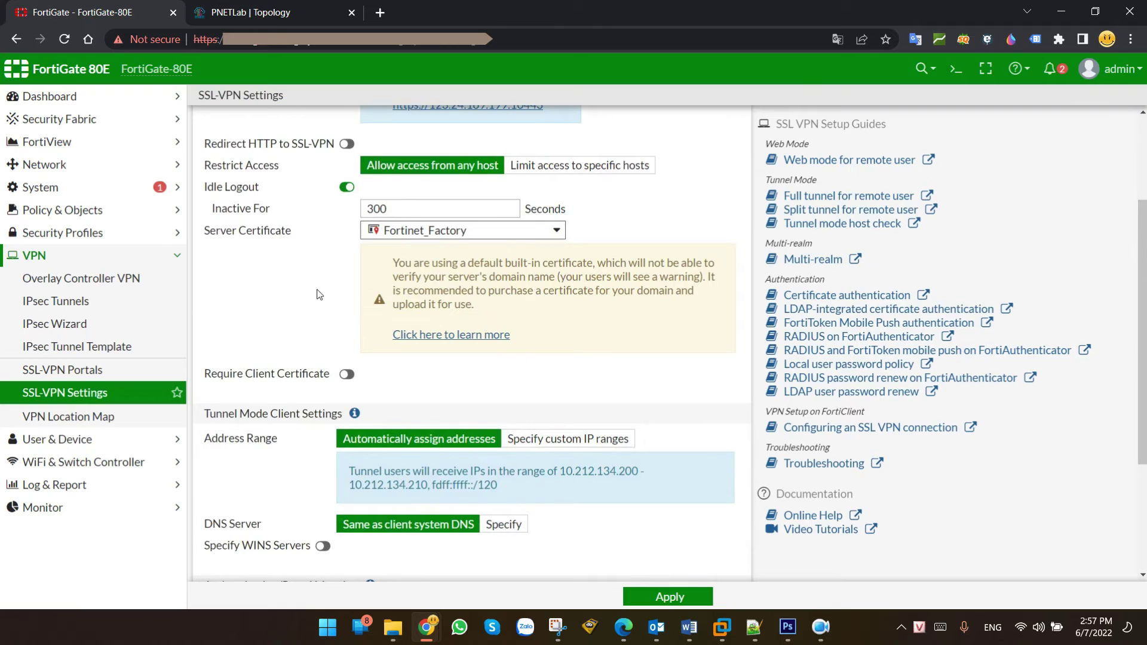
left_click(346, 375)
left_click(345, 374)
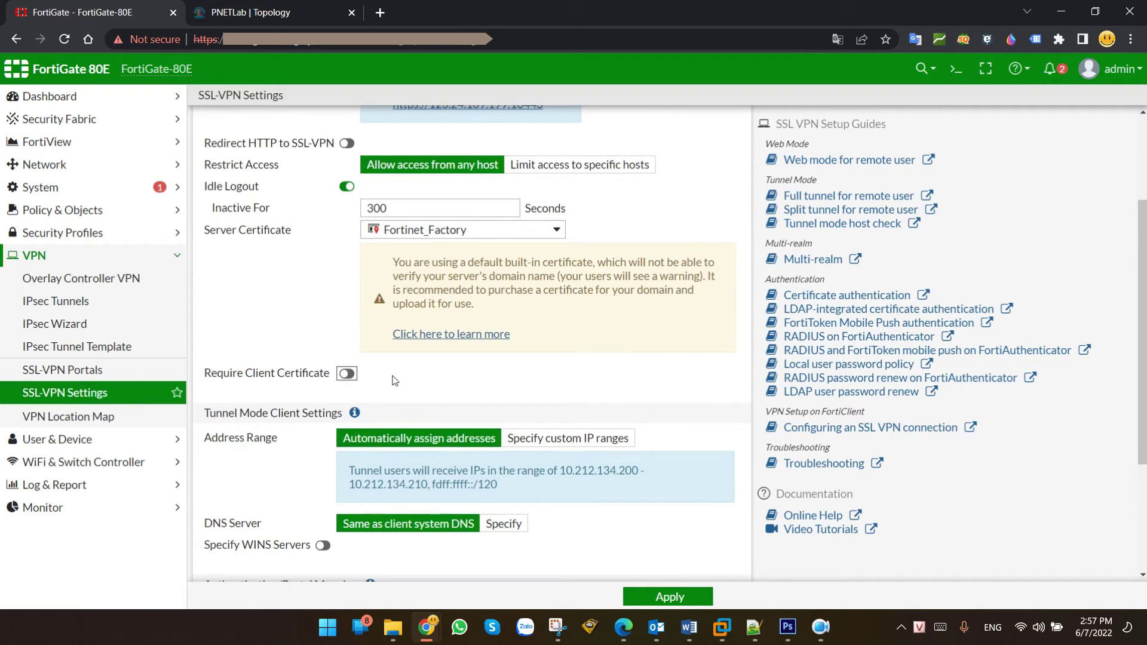
Step: Review the tunnel mode address range, try specifying the DNS server, and switch back to Same as client system DNS
scroll(394, 380, "down", 3)
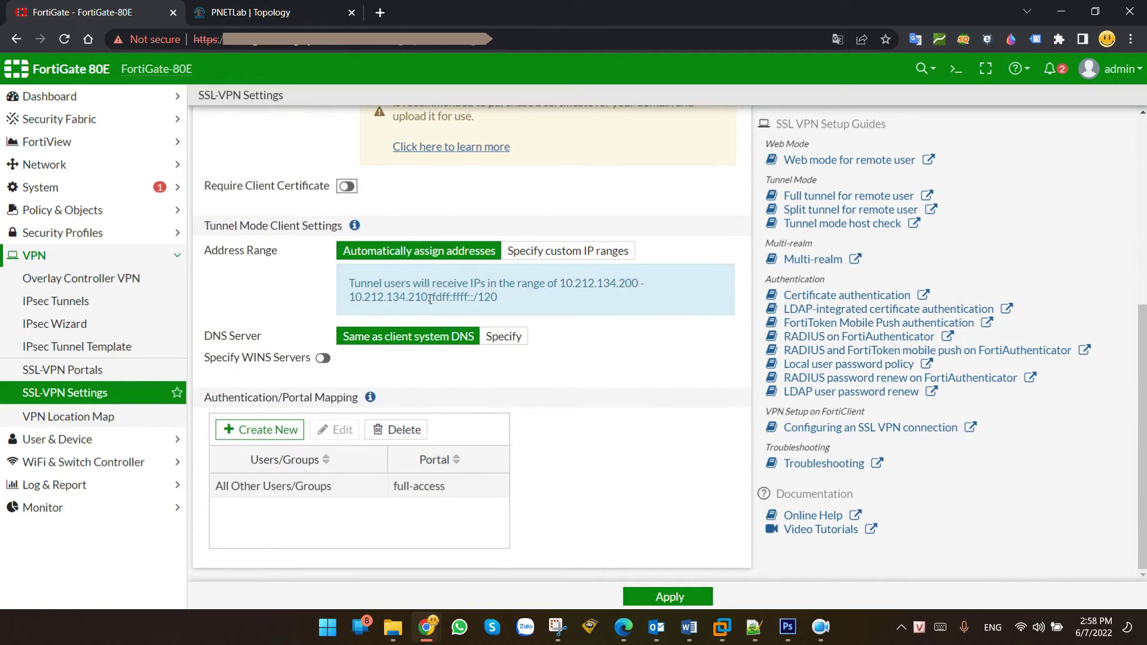
left_click_drag(217, 250, 272, 252)
left_click_drag(567, 284, 431, 306)
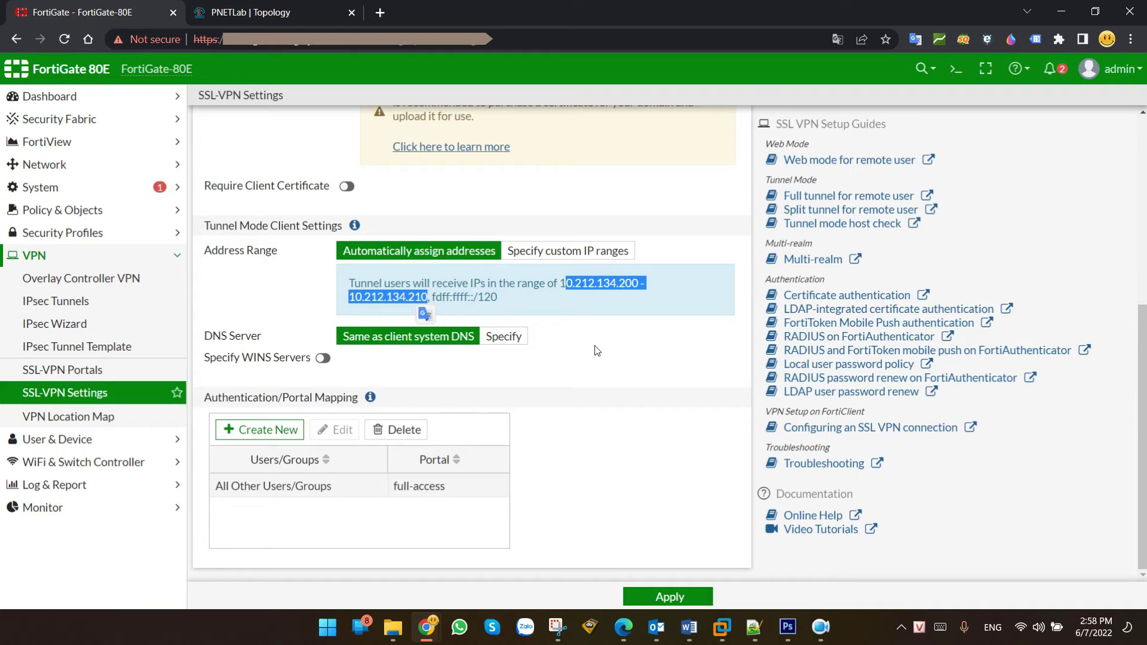
left_click(505, 336)
left_click(448, 338)
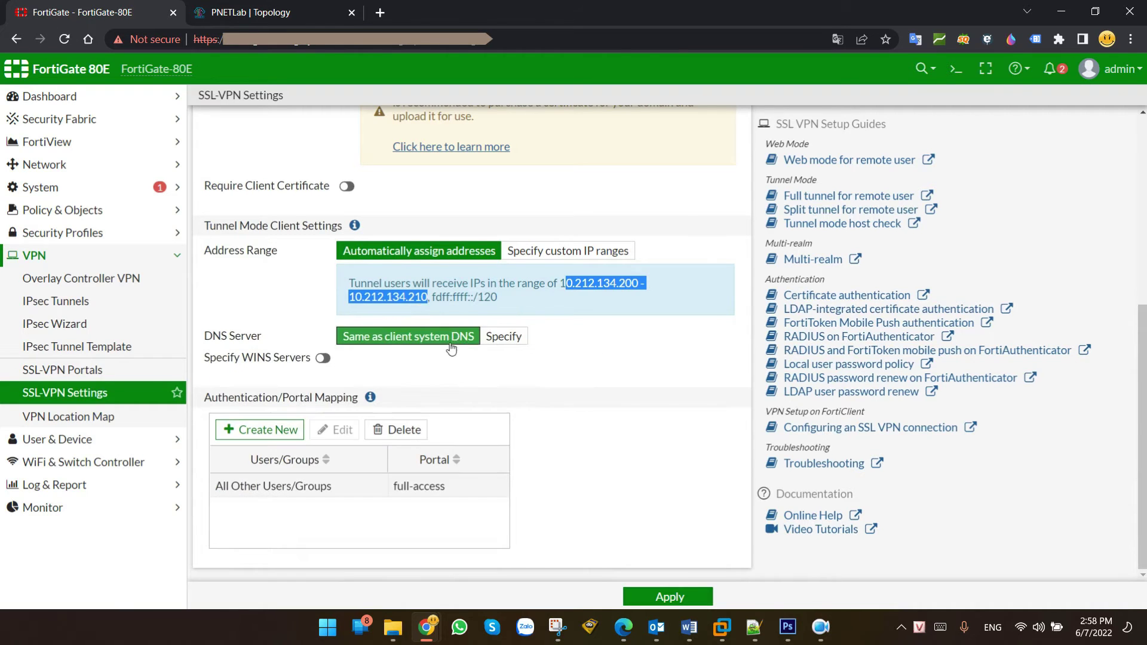
left_click(505, 336)
left_click(457, 338)
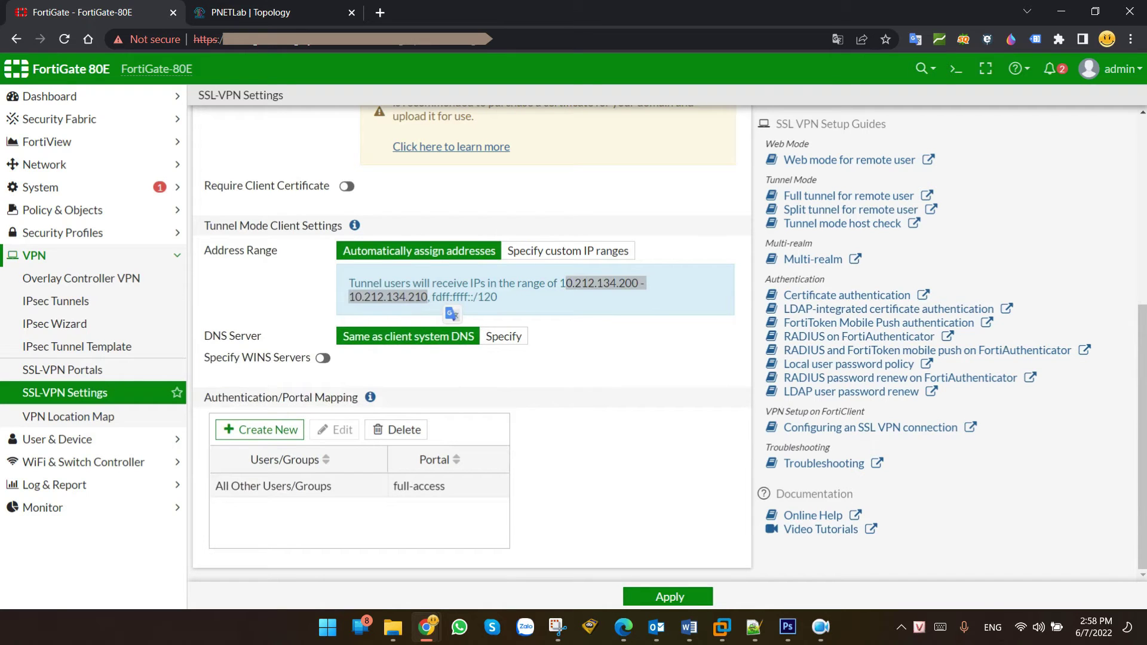
Step: Examine the Authentication/Portal Mapping entry for All Other Users/Groups and its assigned portal
left_click(460, 394)
left_click(328, 488)
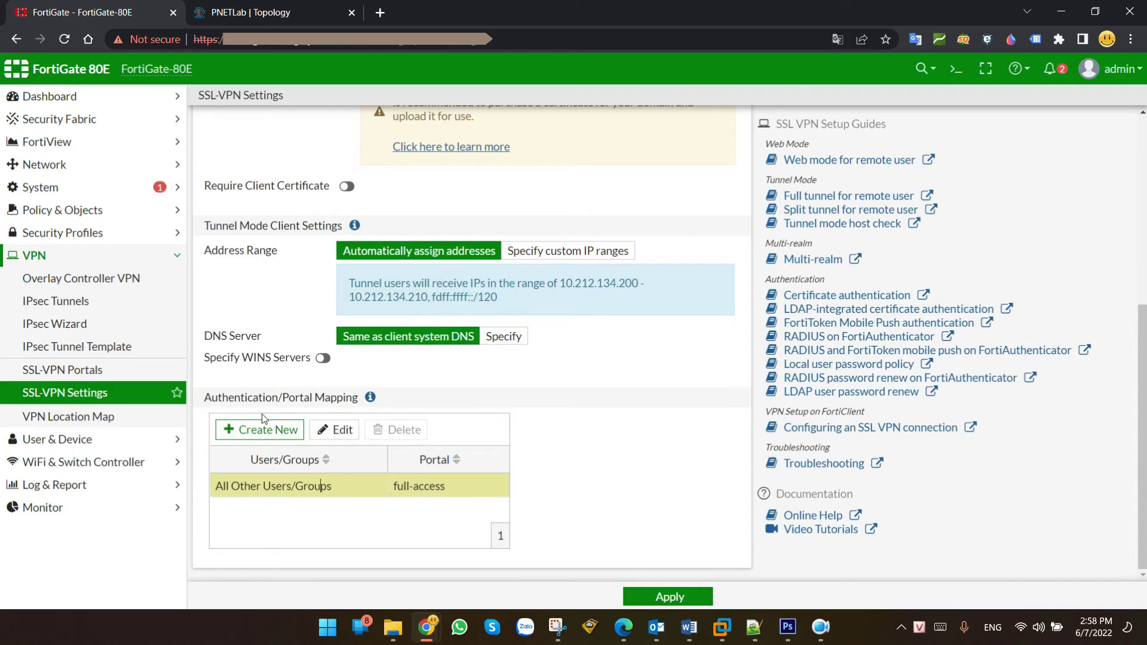
left_click_drag(212, 400, 366, 401)
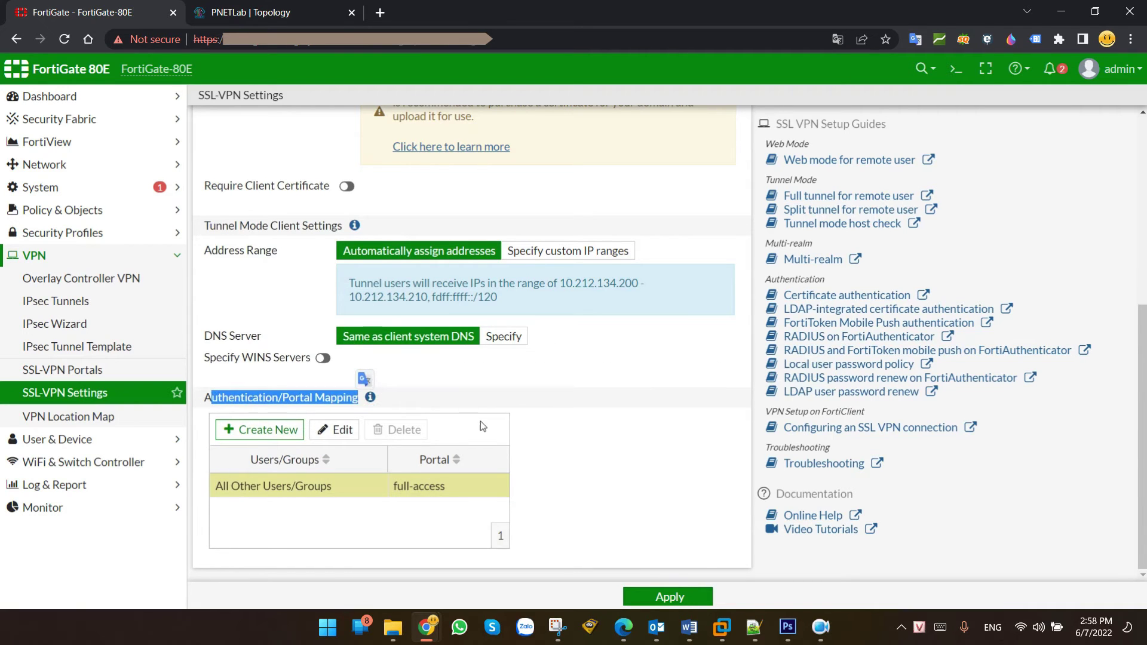
left_click(588, 426)
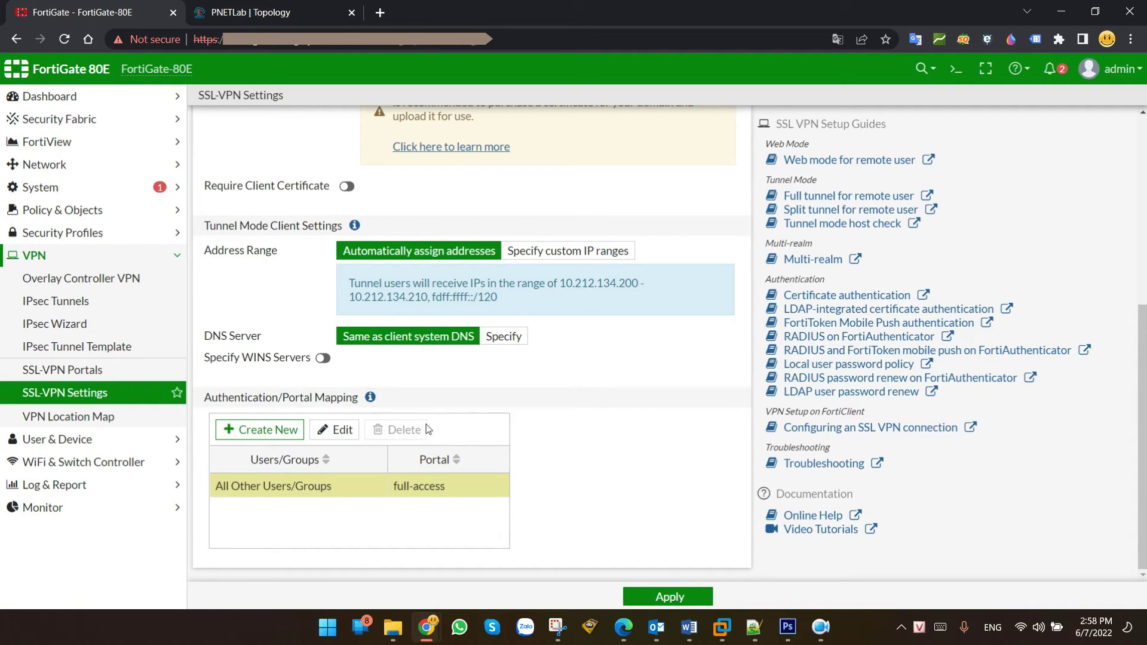
left_click_drag(221, 487, 453, 495)
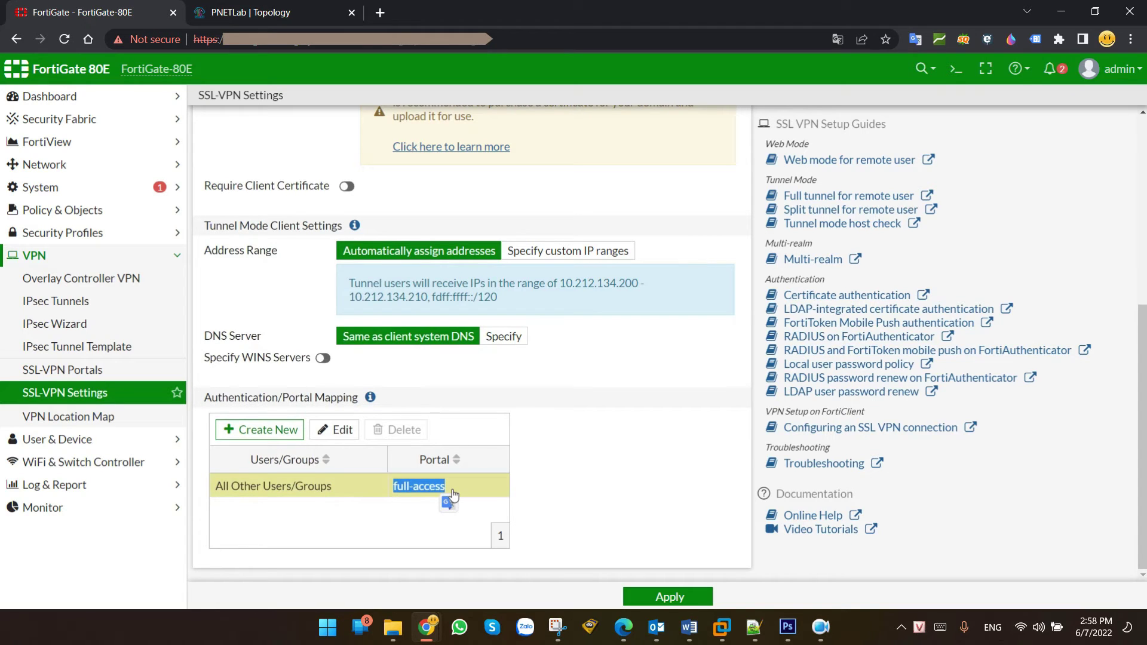
key("alt+Tab")
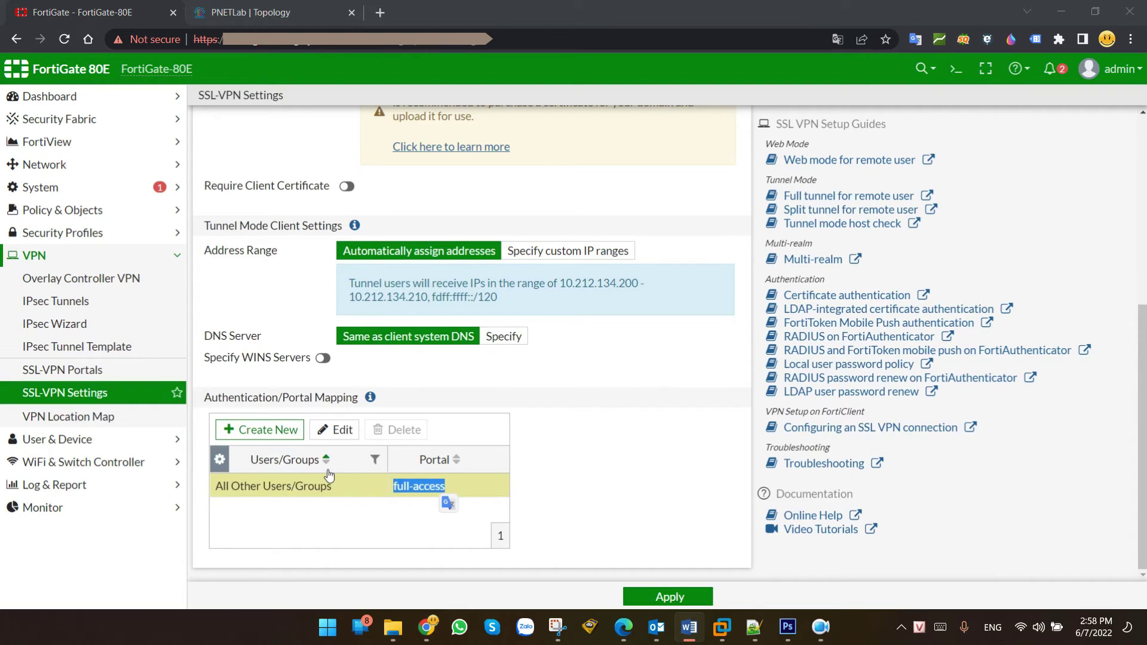
Step: Try a new authentication/portal mapping of the VPN-user group to the full-access portal, and discard it
left_click(270, 430)
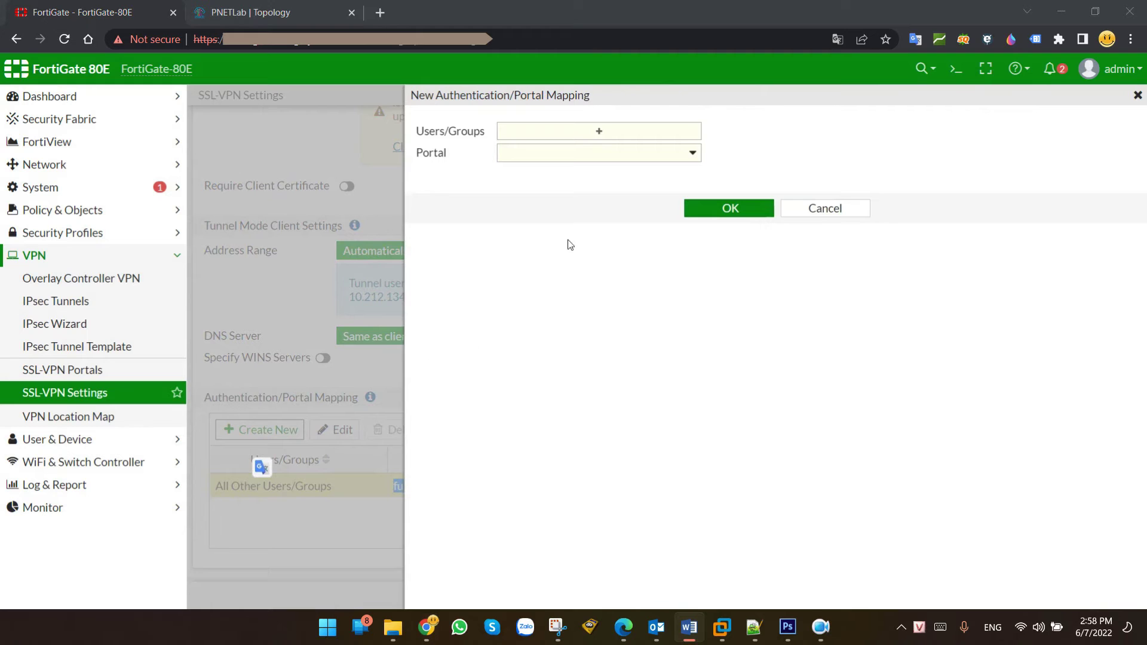
left_click(535, 130)
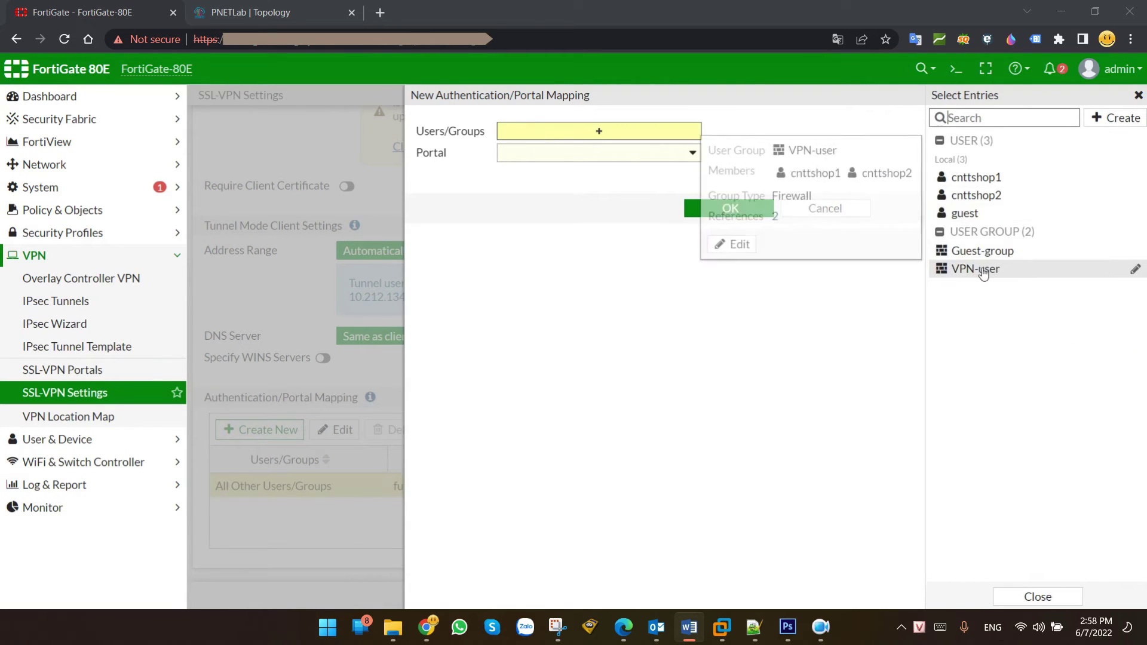
left_click(976, 269)
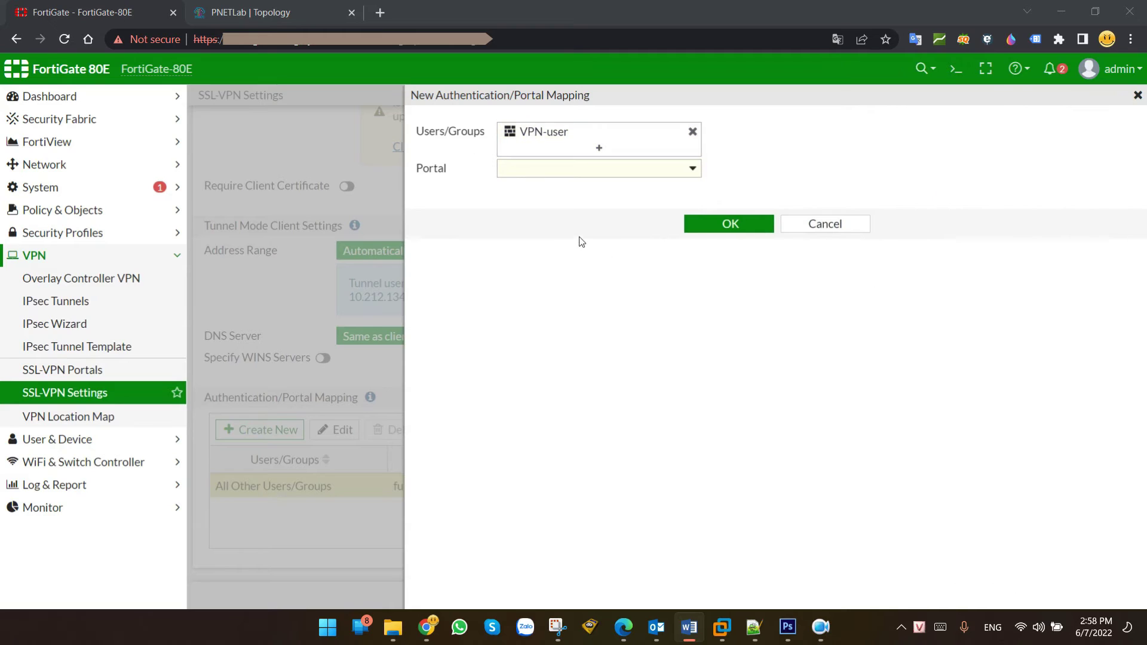
left_click(543, 170)
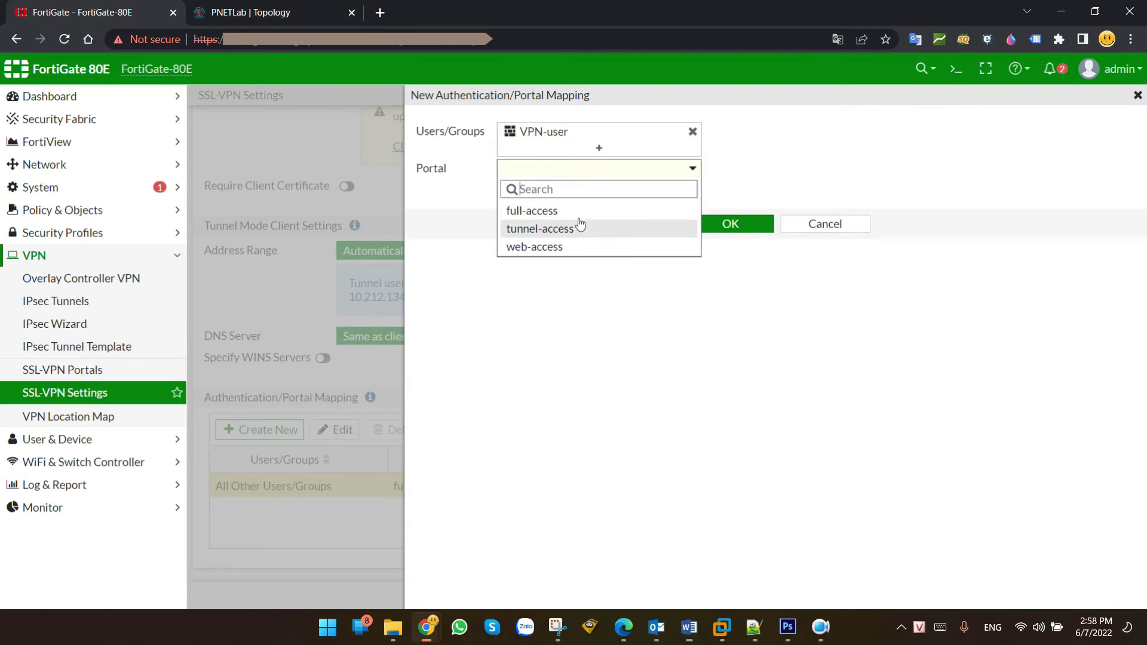
left_click(549, 214)
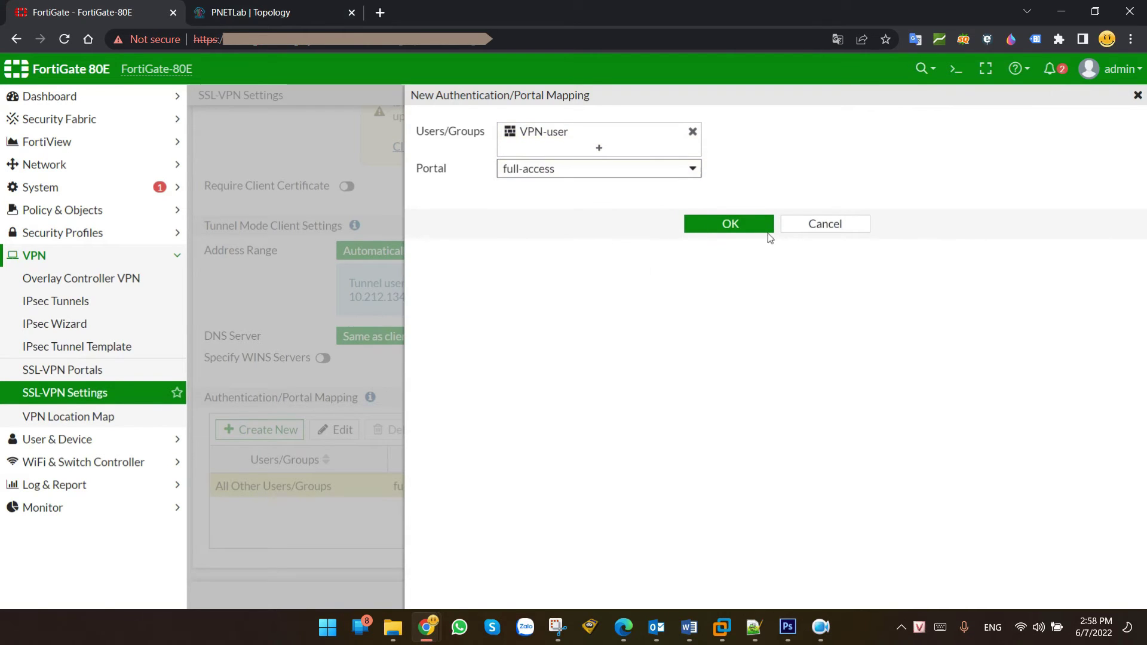
left_click(823, 227)
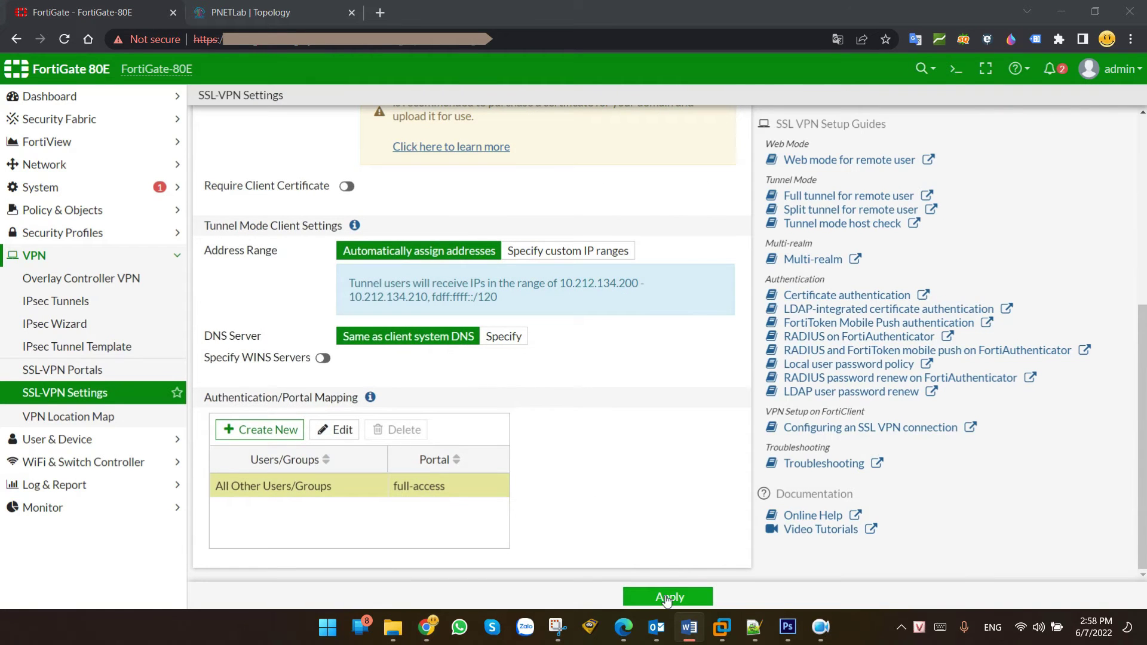
Step: Apply the SSL-VPN settings
left_click(667, 597)
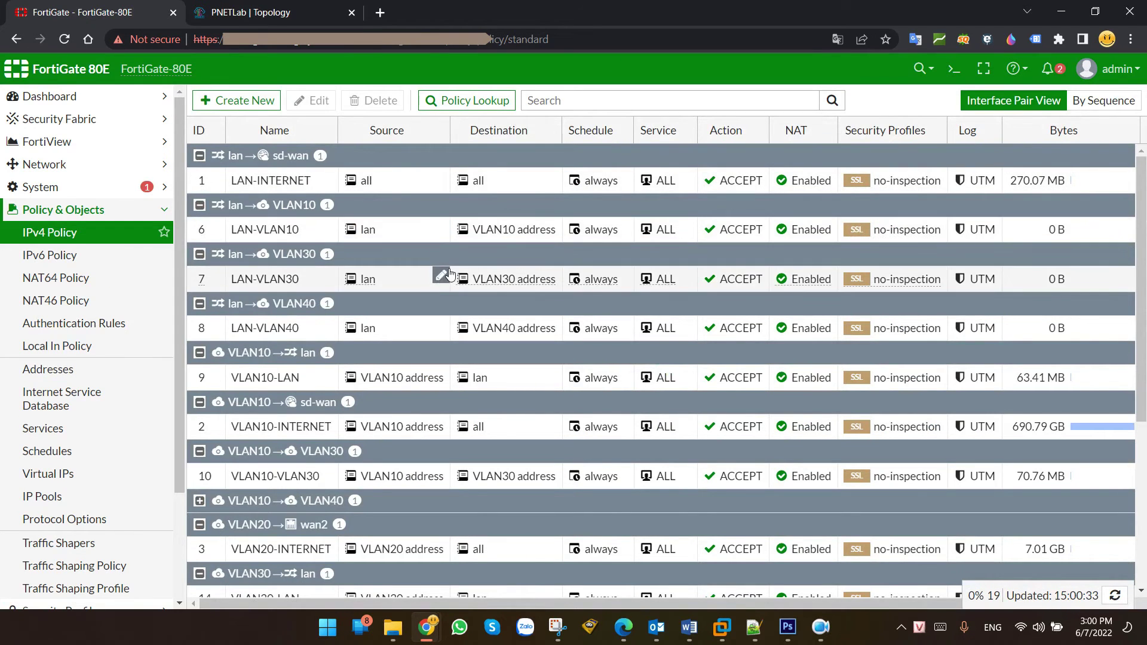
Step: Collapse the lan to sd-wan, lan to VLAN10 and lan to VLAN30 groups in the IPv4 policy list
left_click(200, 156)
left_click(201, 181)
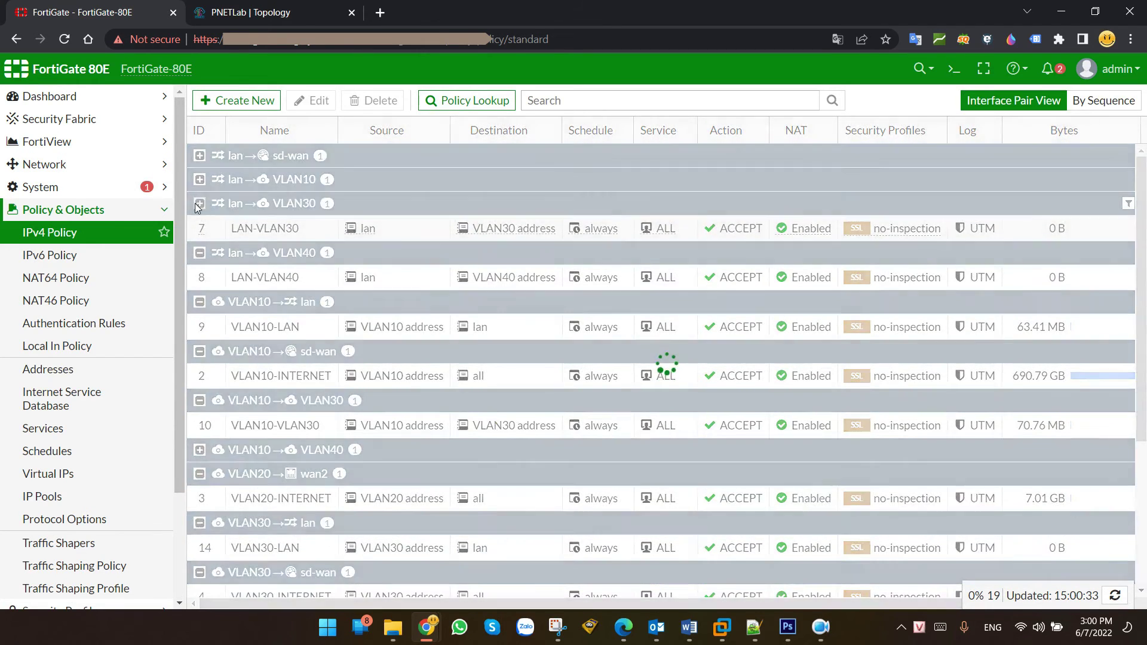
left_click(200, 205)
Step: Create a new IPv4 policy and name it SSL-VPN-to-VLAN10
left_click(233, 101)
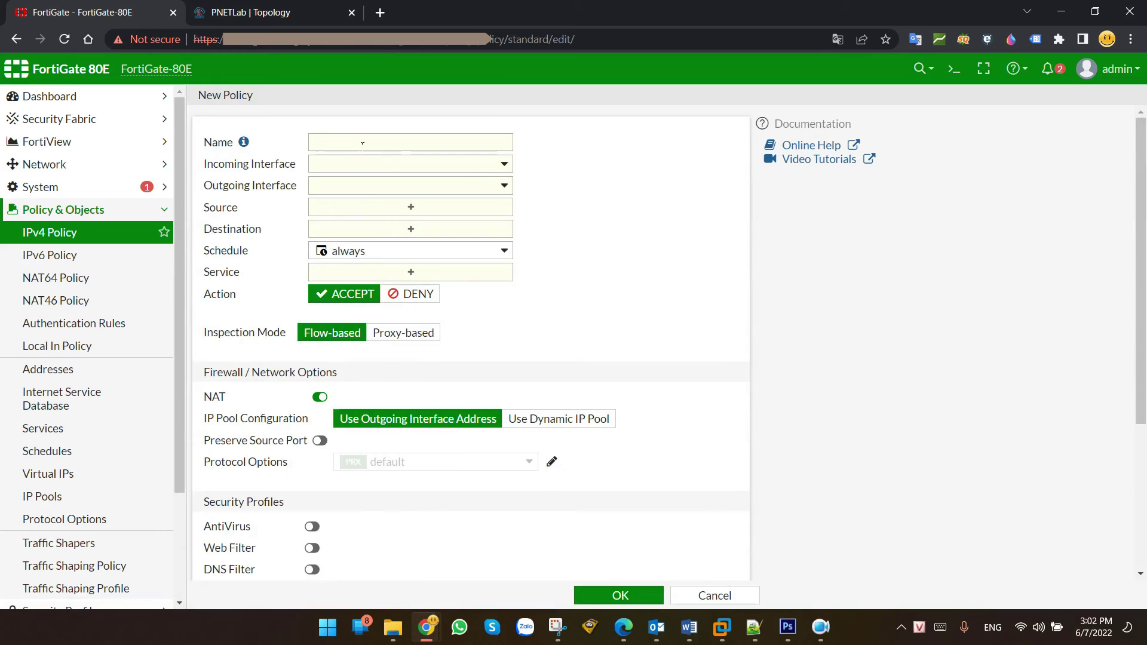
left_click(363, 143)
type("VPN")
key("BackSpace")
key("BackSpace")
key("BackSpace")
type("SSL")
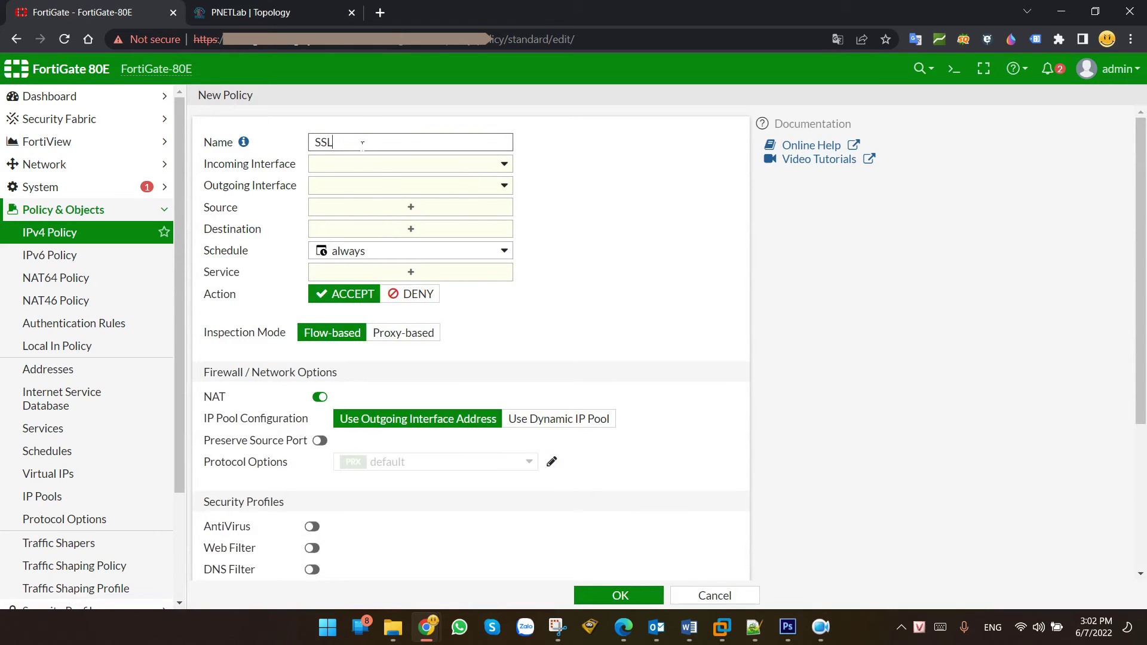
type("-VPN-to-VLAN10")
Step: Set the policy's incoming interface to SSL-VPN tunnel interface (ssl.root) and its outgoing interface to VLAN10
left_click(385, 165)
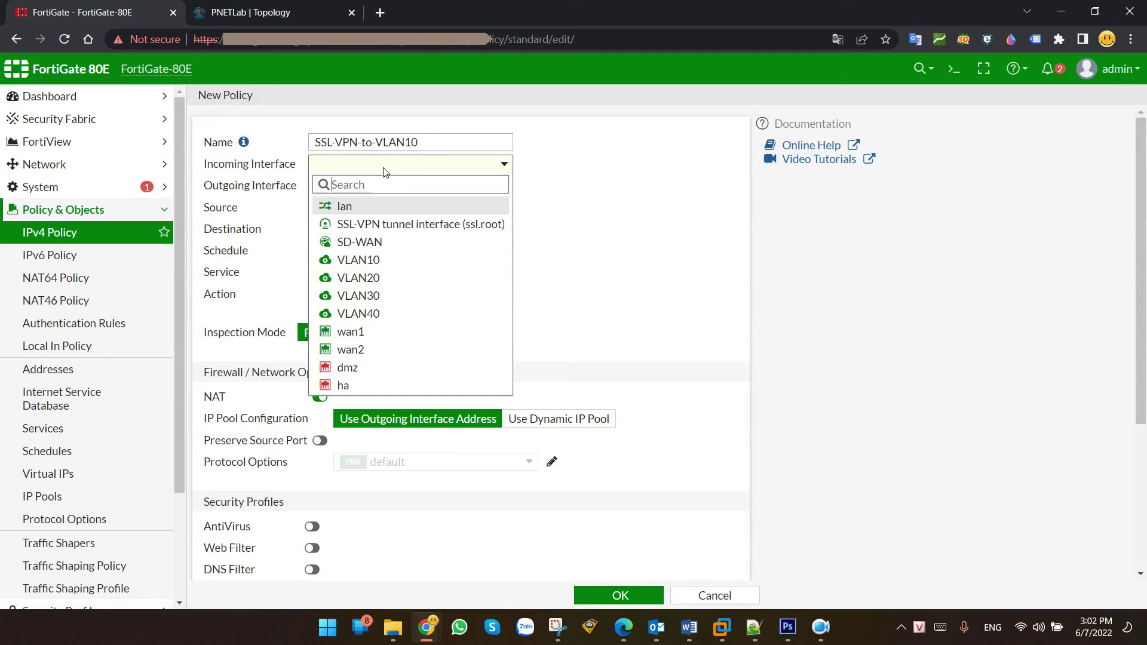
left_click(384, 225)
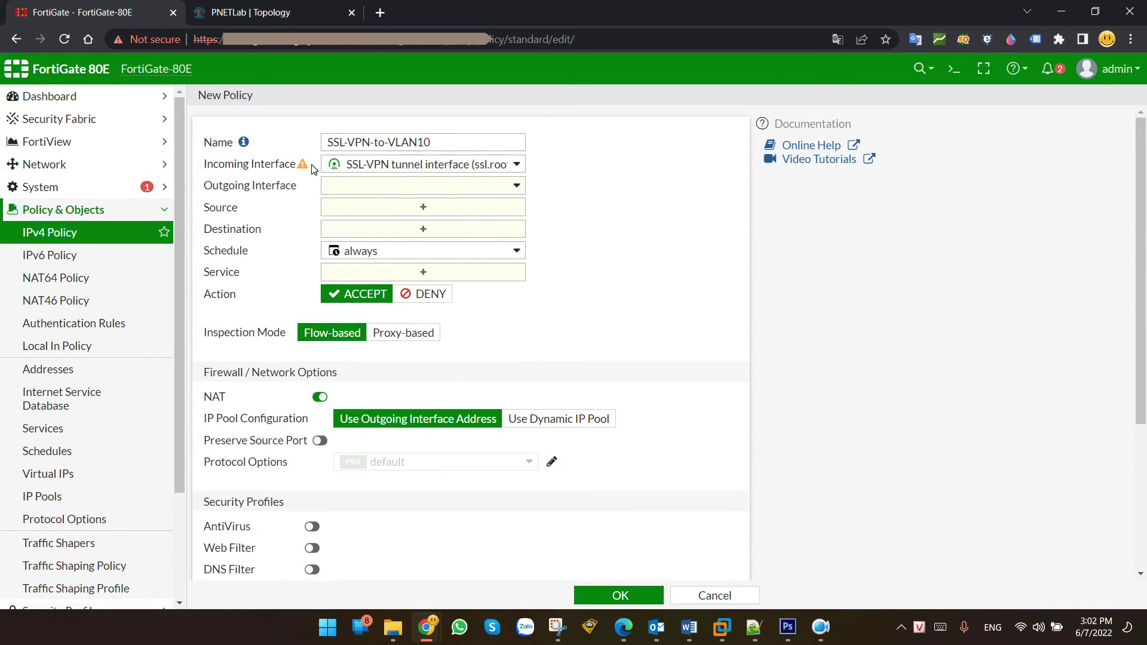
mouse_move(301, 170)
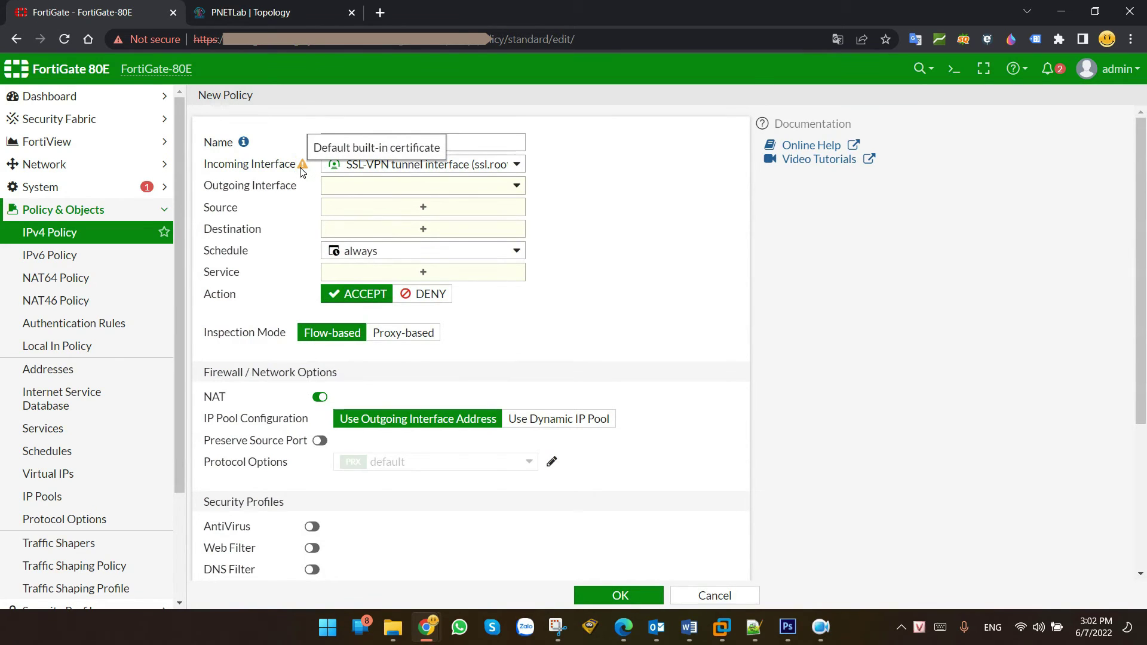
left_click(428, 185)
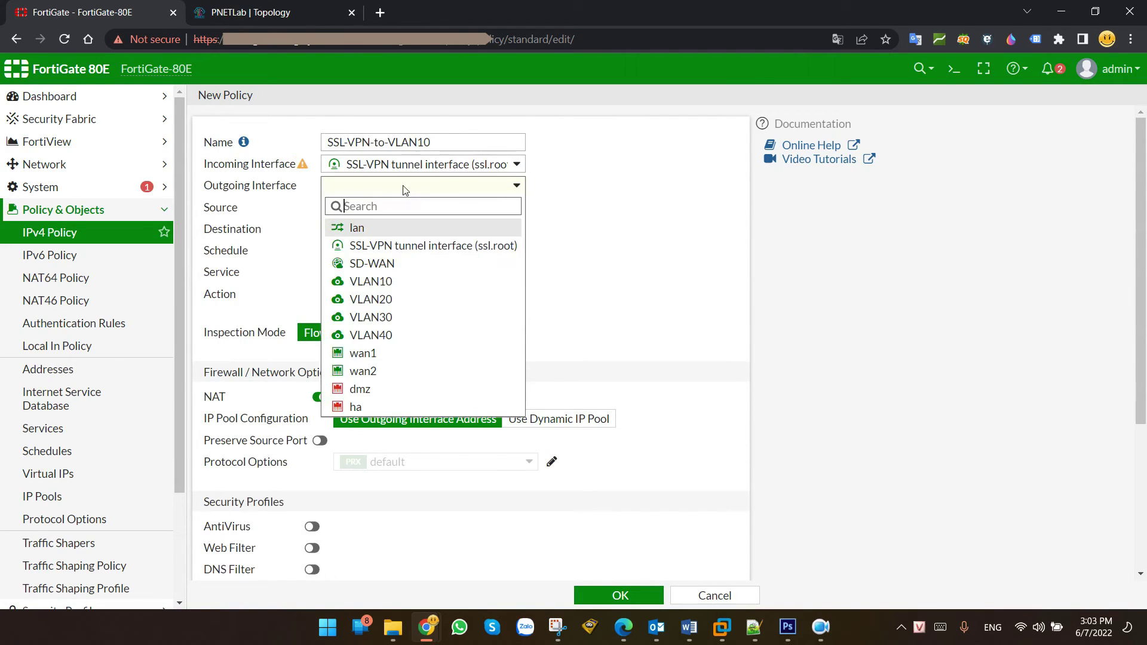
left_click(383, 285)
Step: Add the address all and the user group VPN-user as the policy's source
left_click(456, 208)
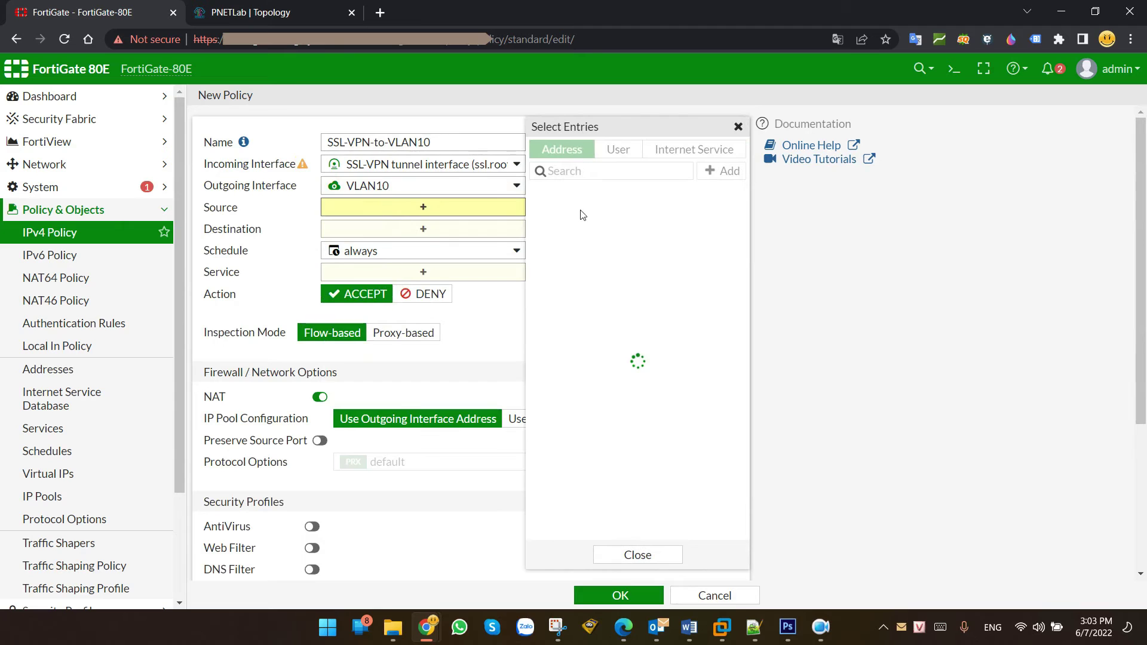
left_click(567, 215)
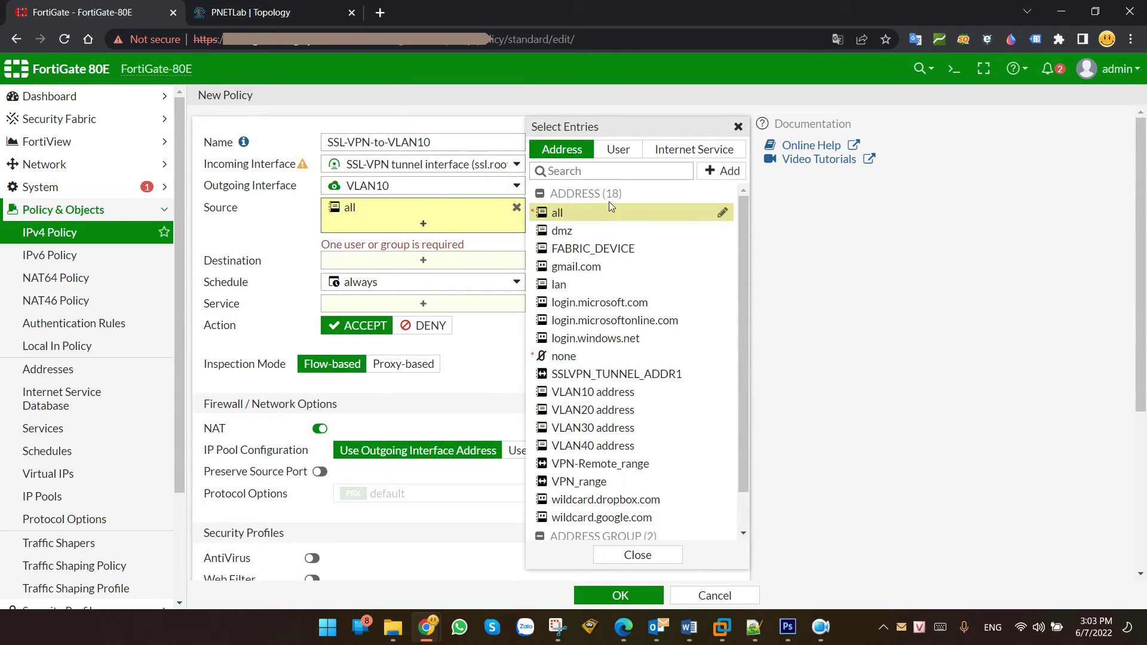
left_click(618, 149)
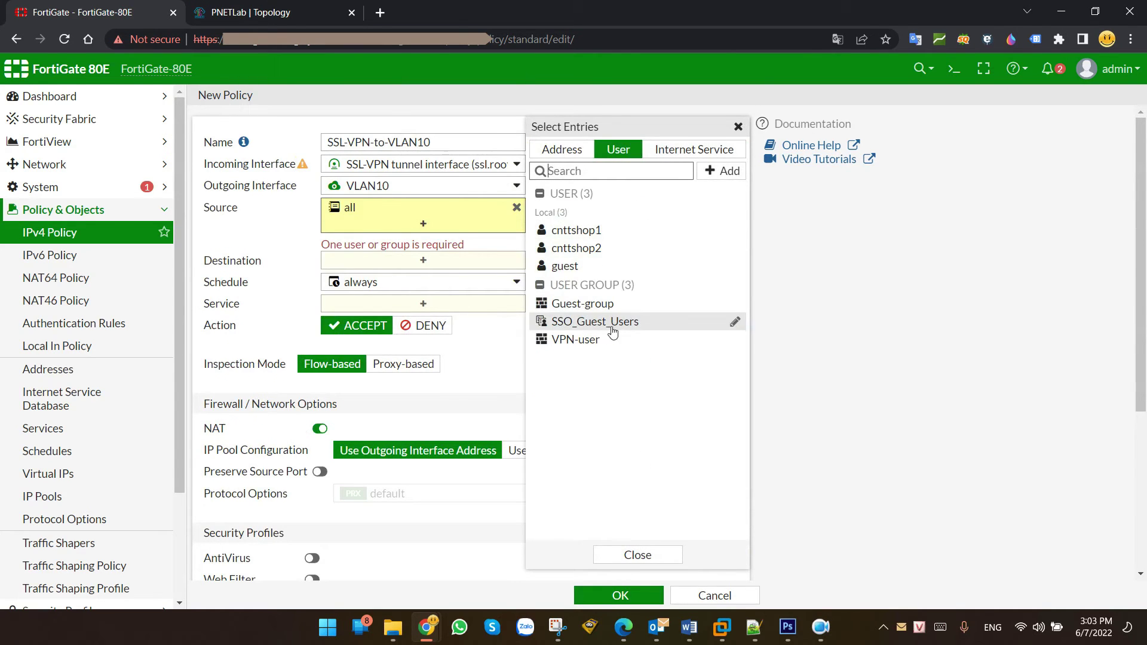
left_click(596, 345)
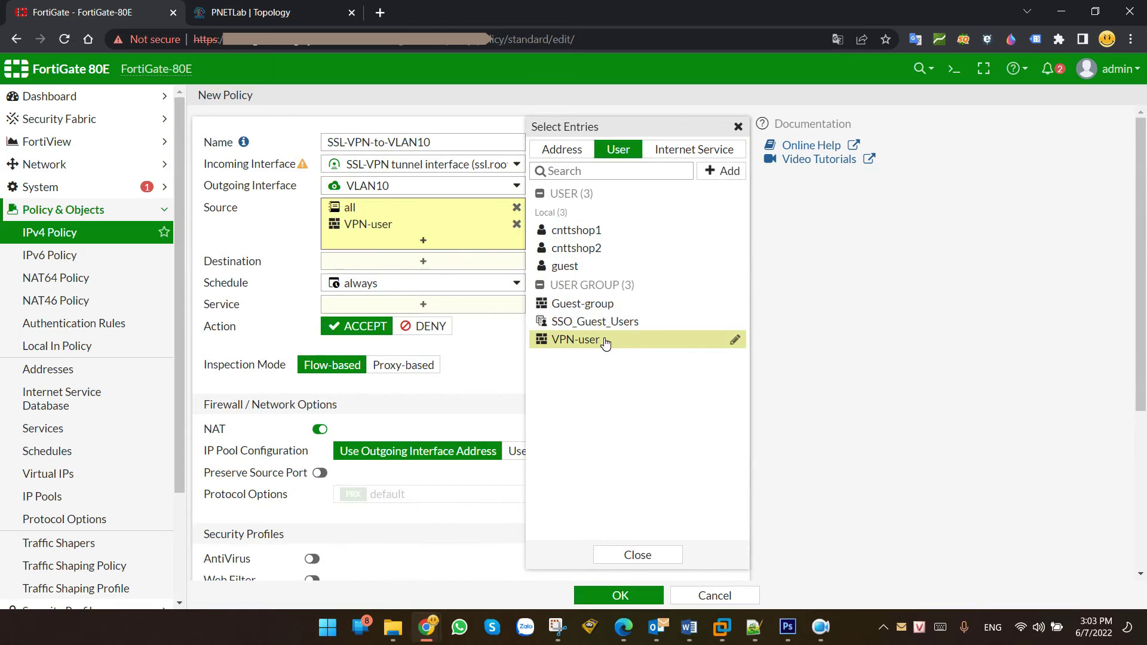
left_click(261, 239)
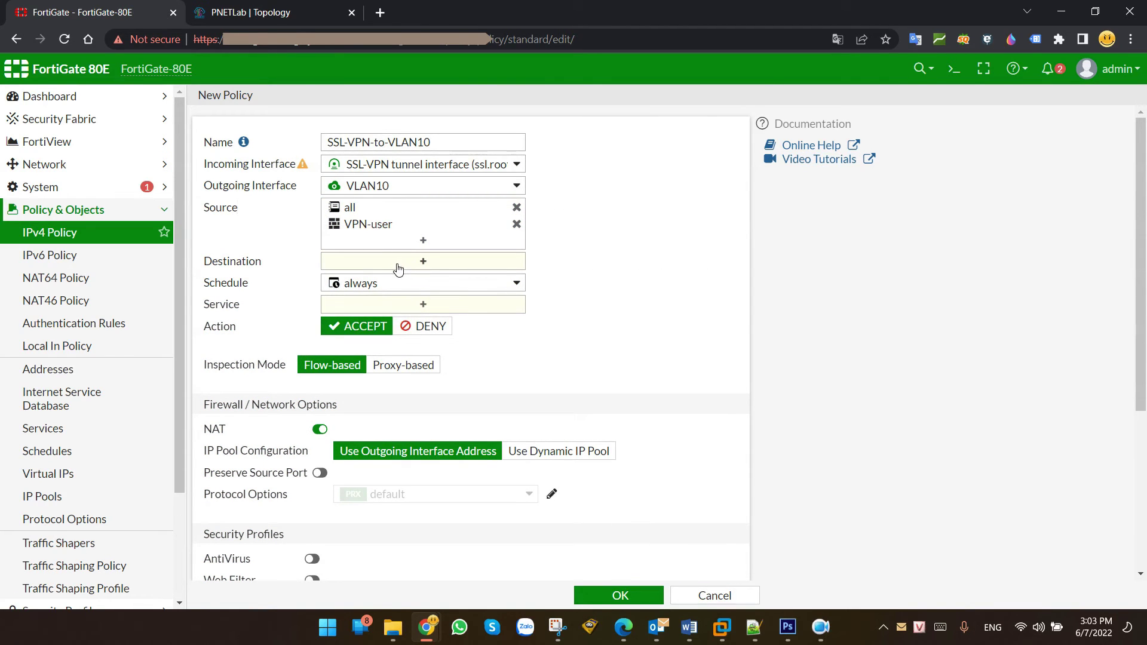
Step: Set the SSL-VPN-to-VLAN10 policy's destination to VLAN10 address and its service to ALL
left_click(399, 266)
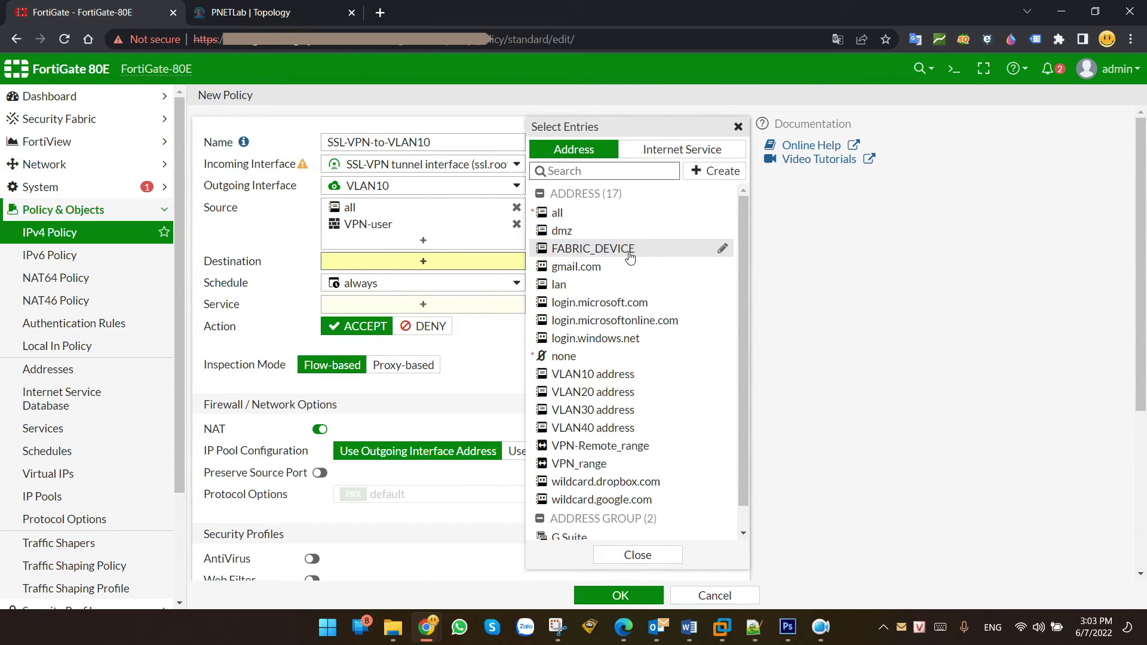
left_click(589, 374)
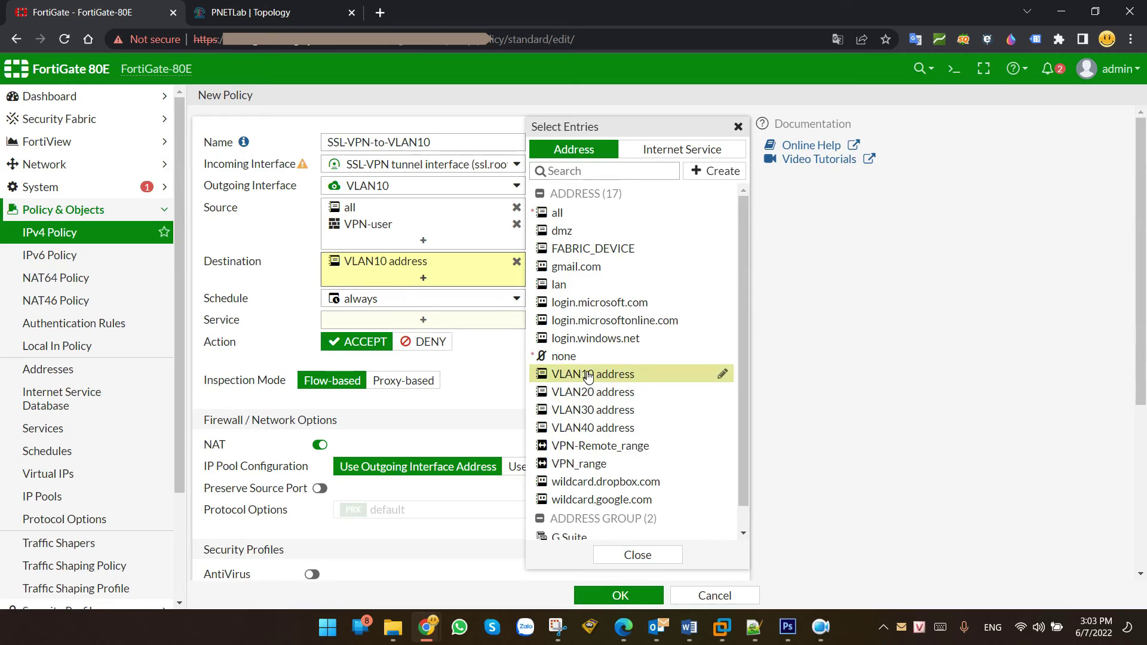
left_click(918, 305)
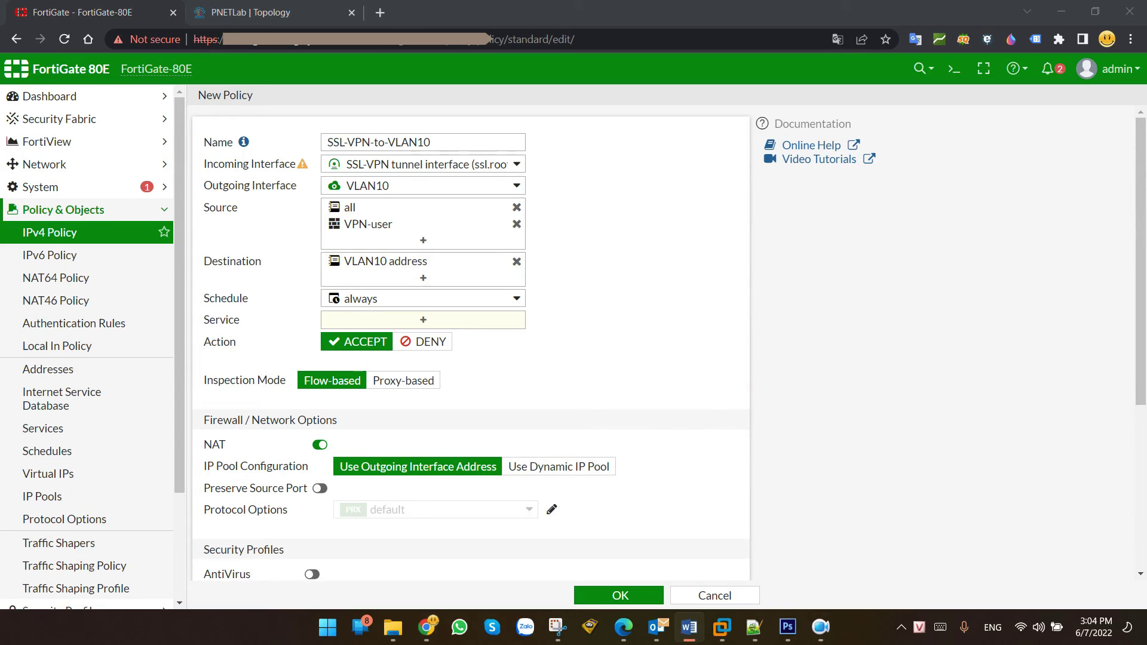
left_click(423, 320)
left_click(561, 210)
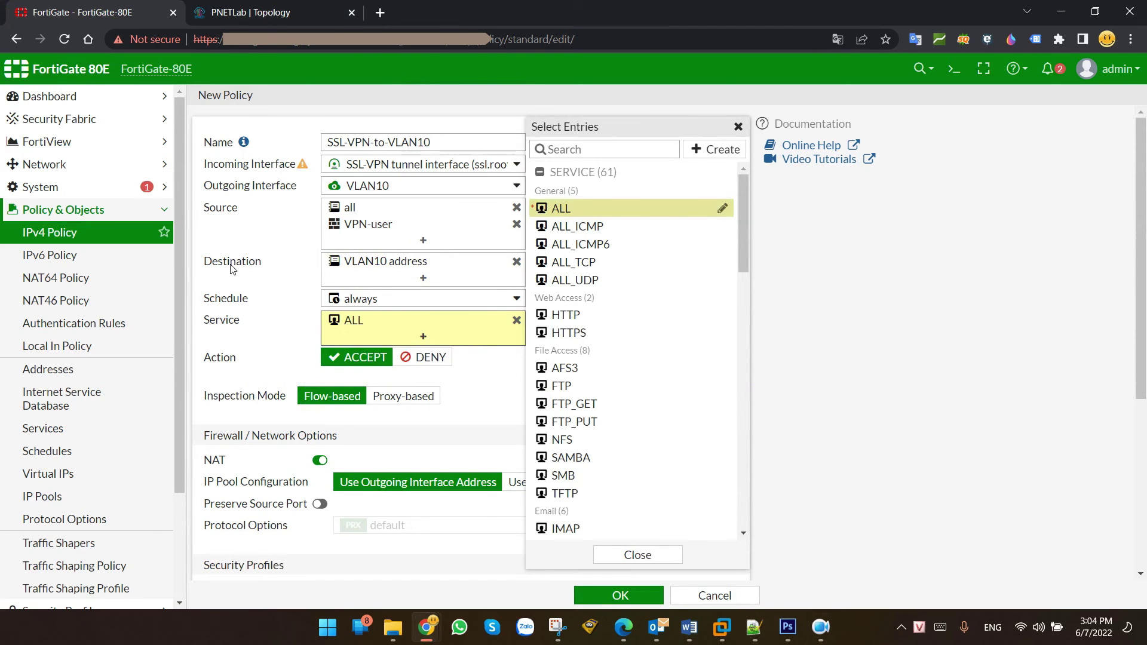
left_click(270, 263)
Step: Switch the policy's NAT off and back on, and save the policy
scroll(280, 287, "down", 3)
left_click(286, 312)
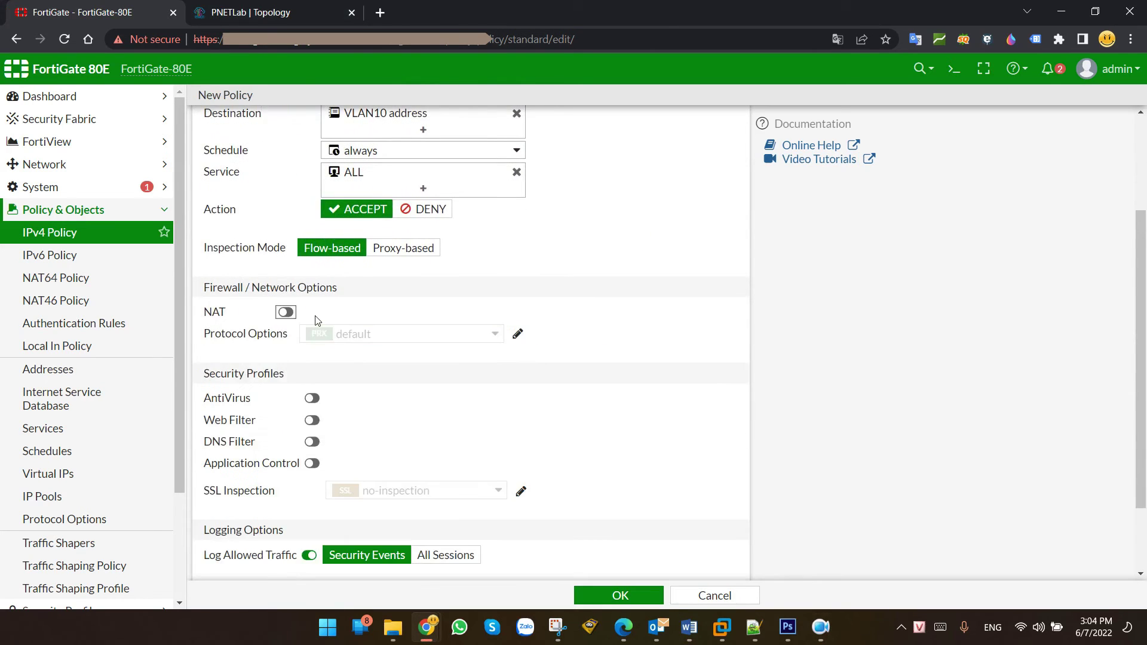
left_click(284, 317)
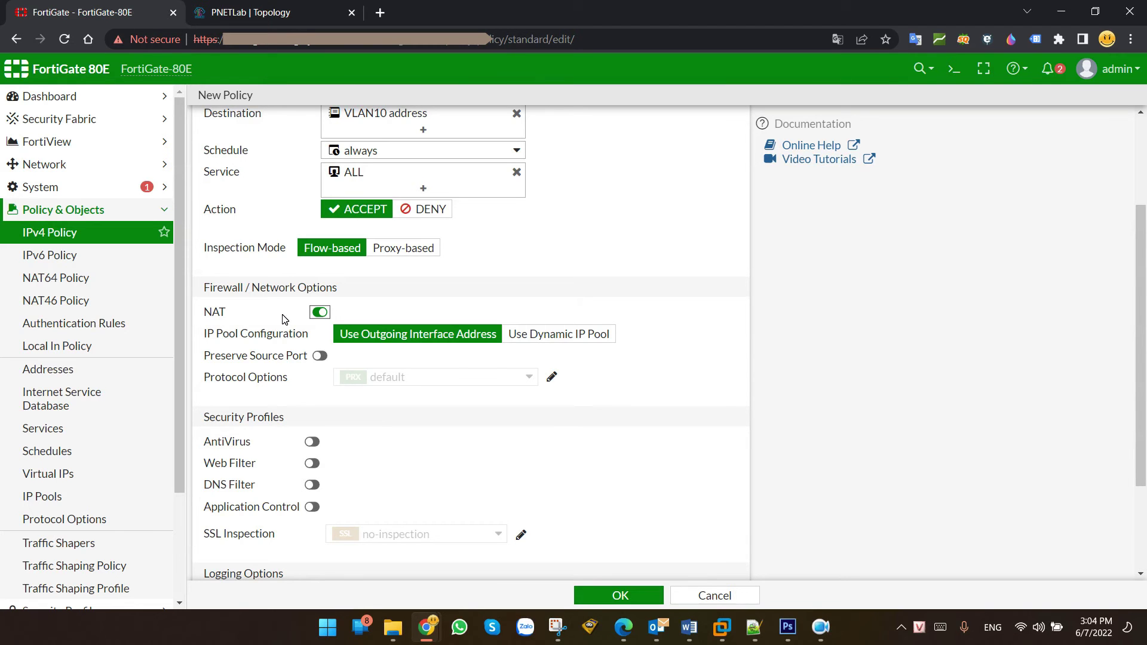
left_click(621, 594)
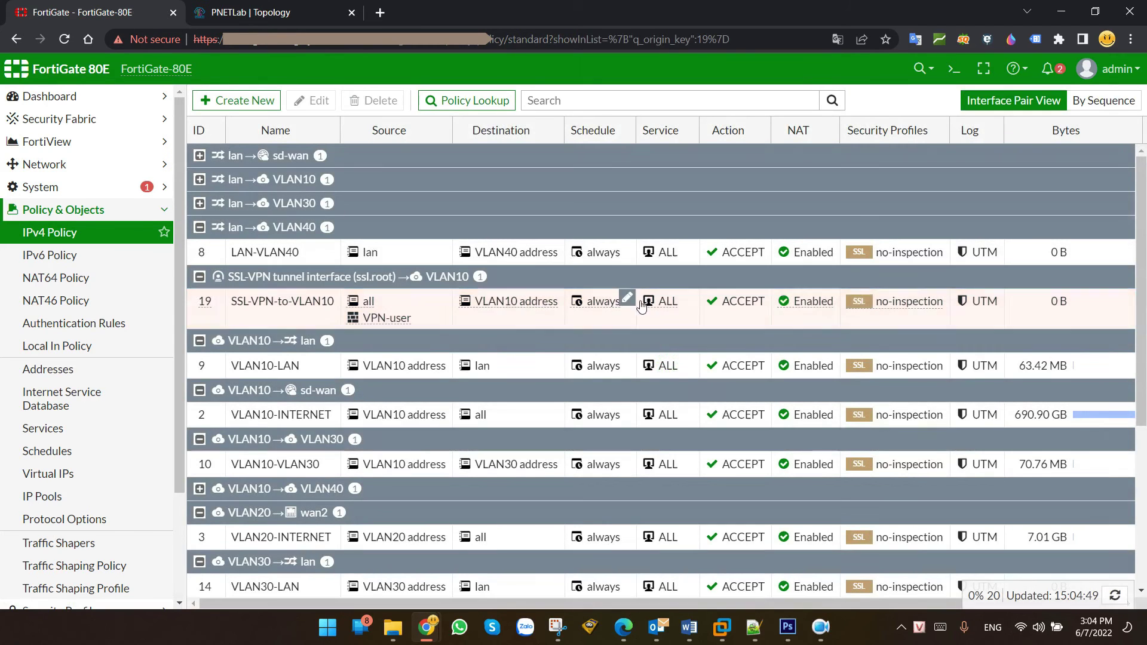
Step: Collapse the lan to VLAN40 group and the VLAN10 to lan, sd-wan and VLAN30 groups, and view the VPN-user group's details
left_click(275, 311)
left_click(199, 227)
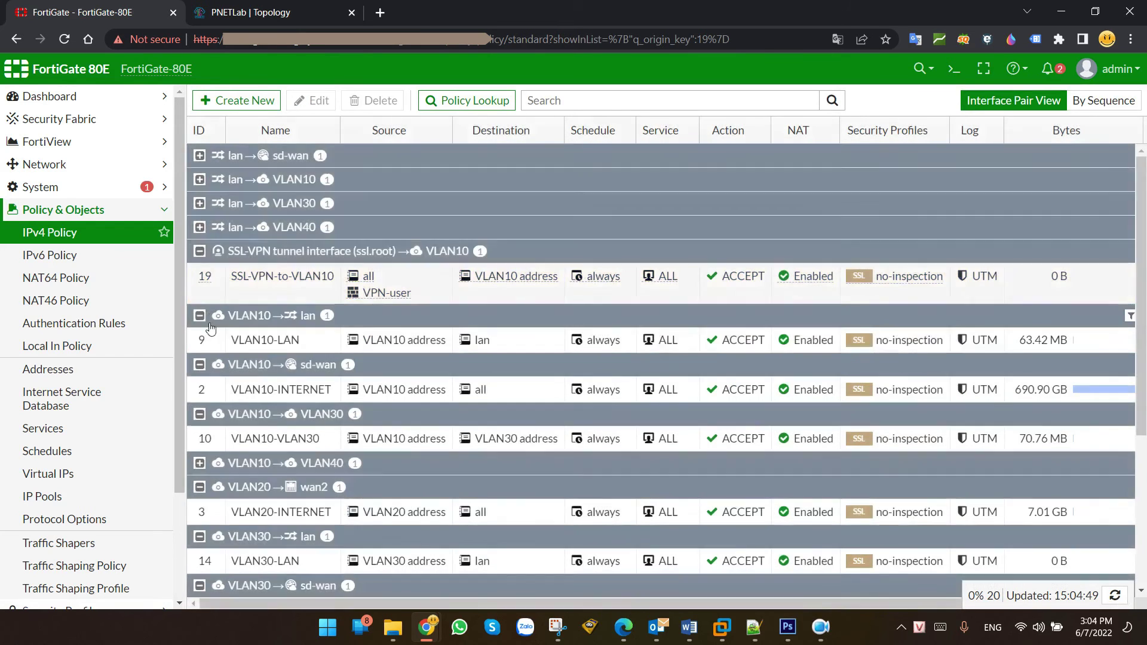
left_click(202, 321)
left_click(201, 341)
left_click(199, 363)
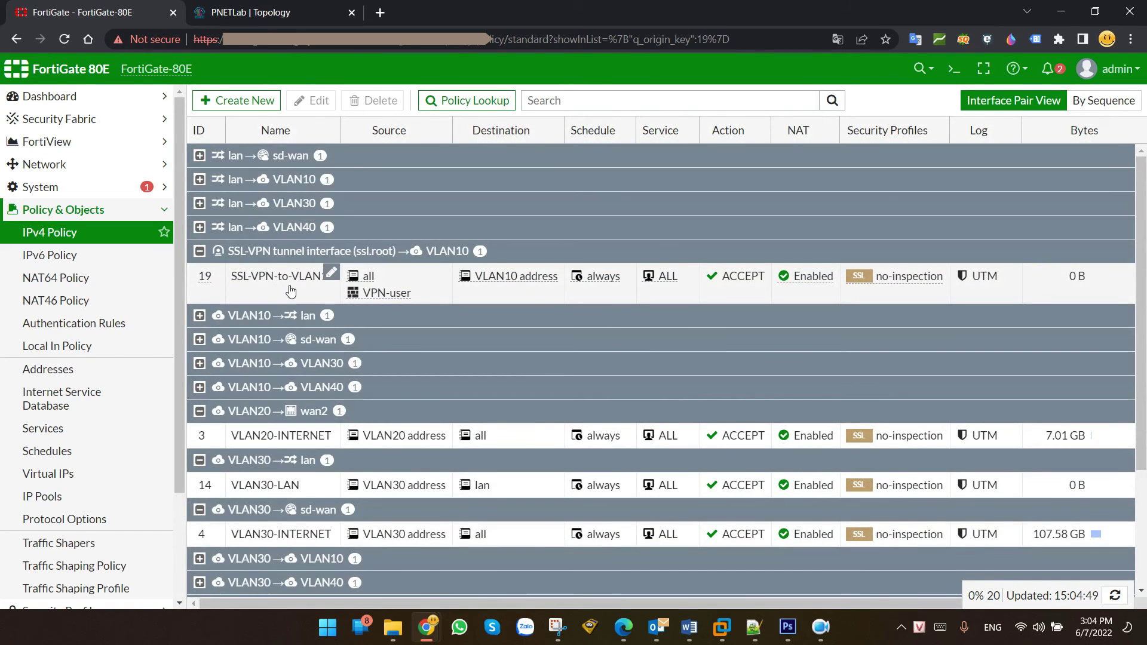
mouse_move(419, 293)
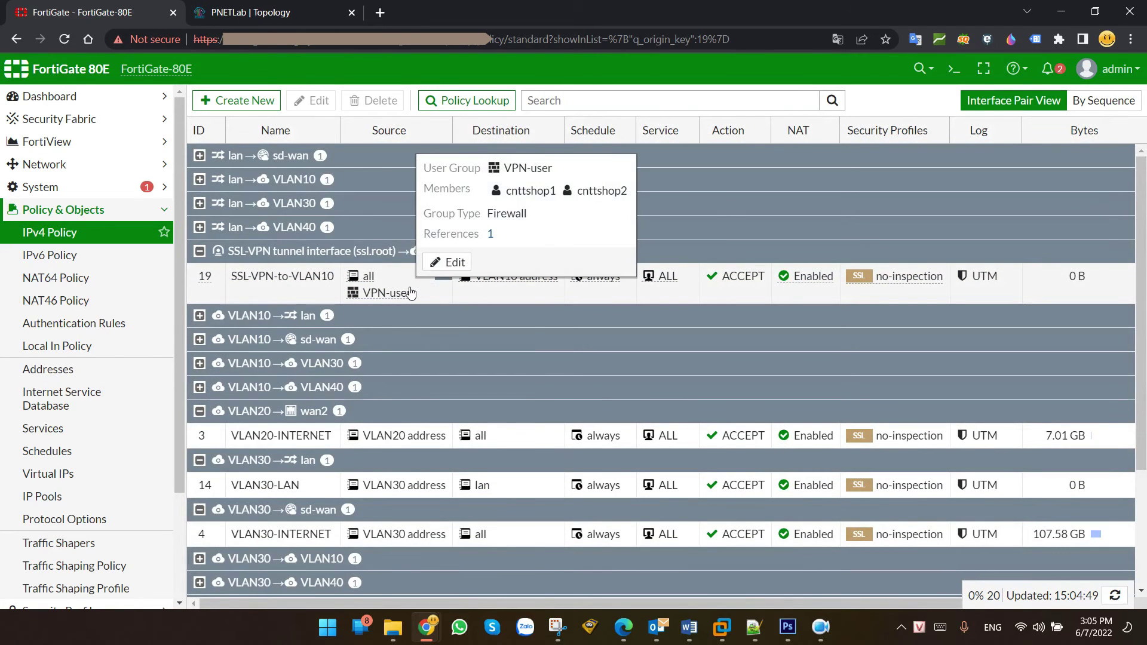
left_click(688, 627)
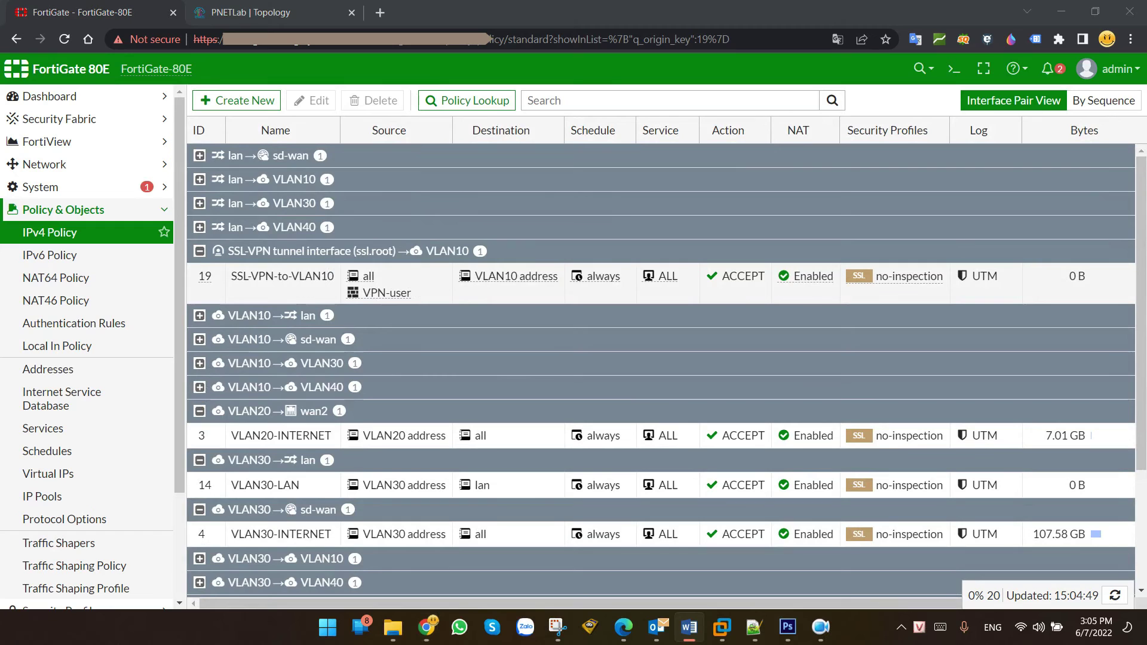
Step: Create an IPv4 policy named SSLVPN-to-Internet from SSL-VPN tunnel interface (ssl.root) to SD-WAN
left_click(251, 102)
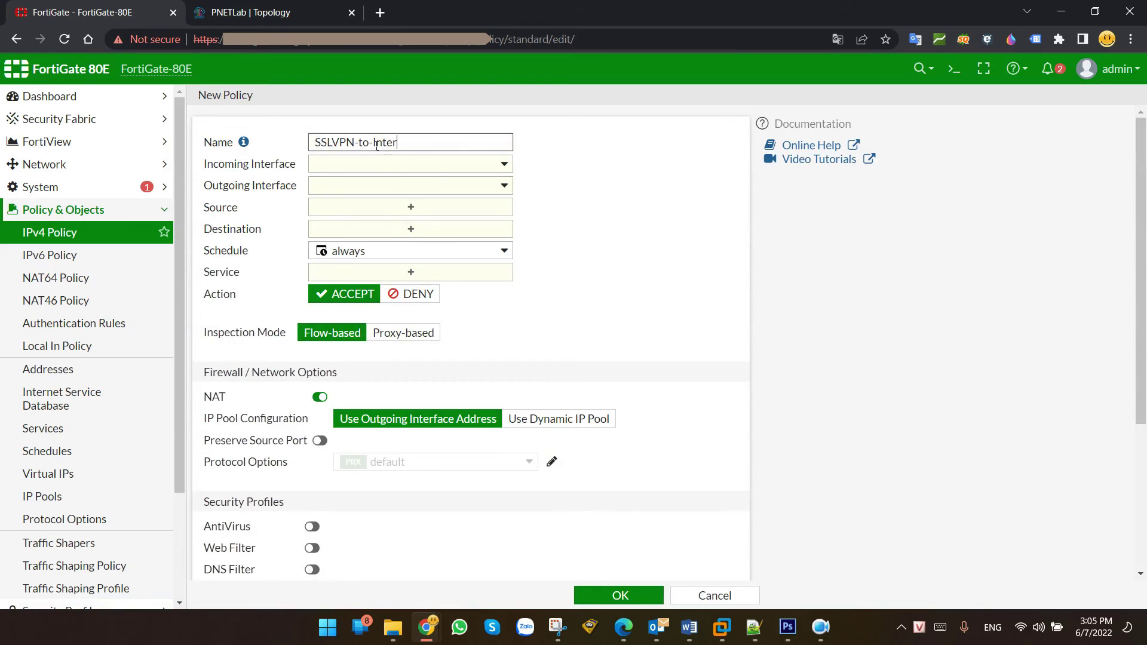
left_click(388, 167)
left_click(383, 221)
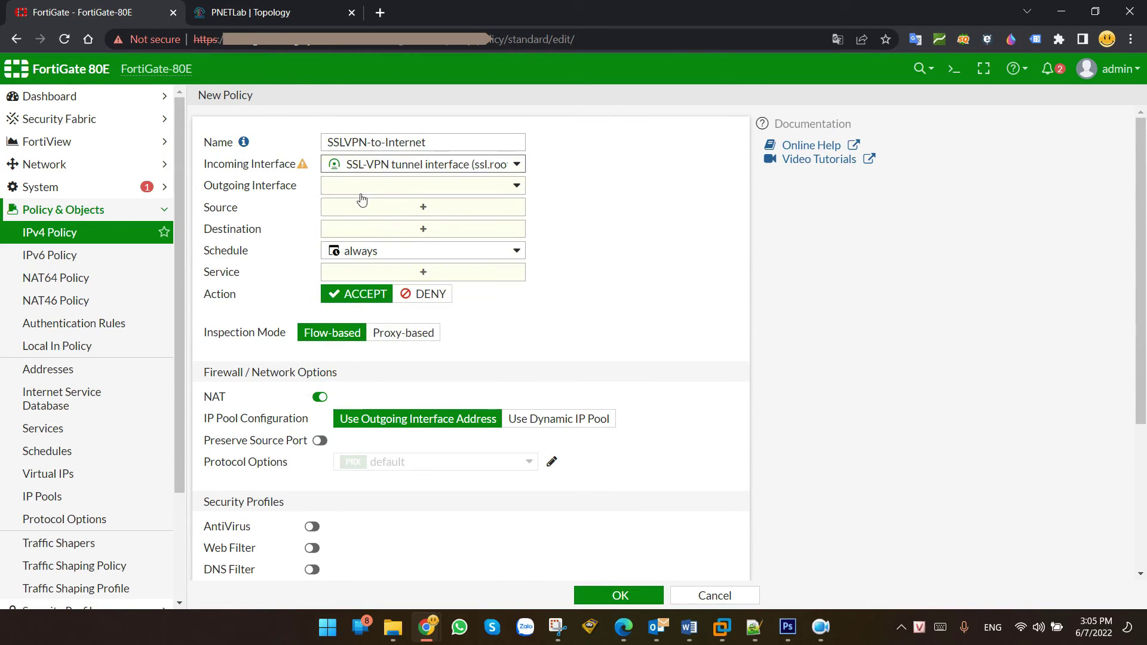
left_click(376, 187)
left_click(372, 264)
Step: Add the address all and the user group VPN-user as the source of the SSLVPN-to-Internet policy
left_click(377, 211)
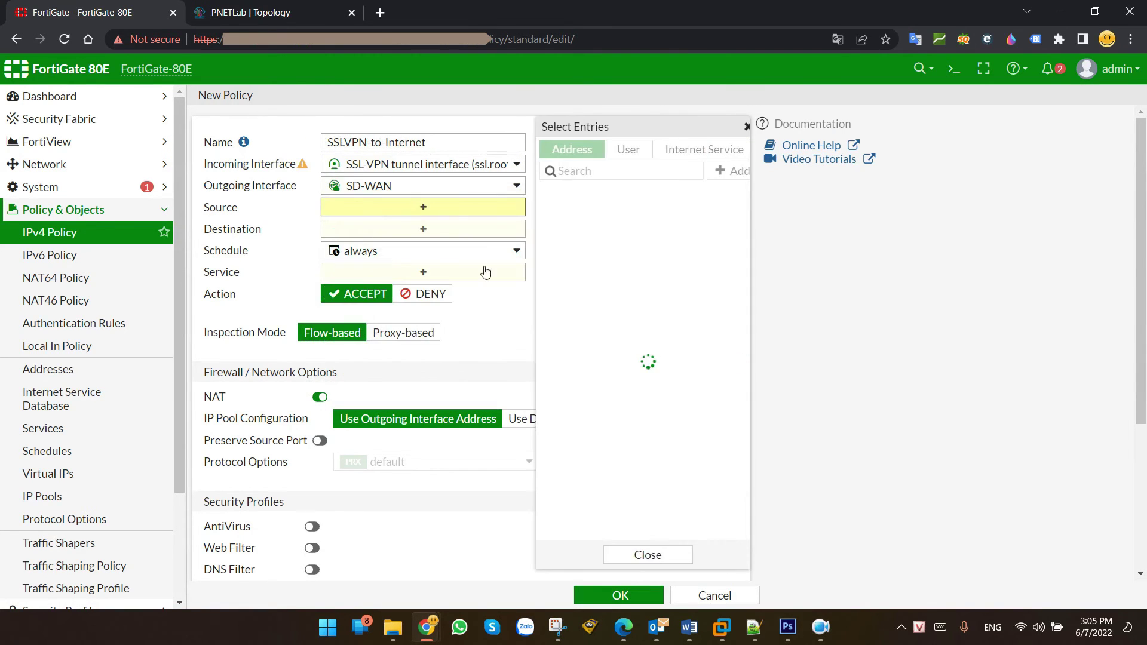
left_click(562, 211)
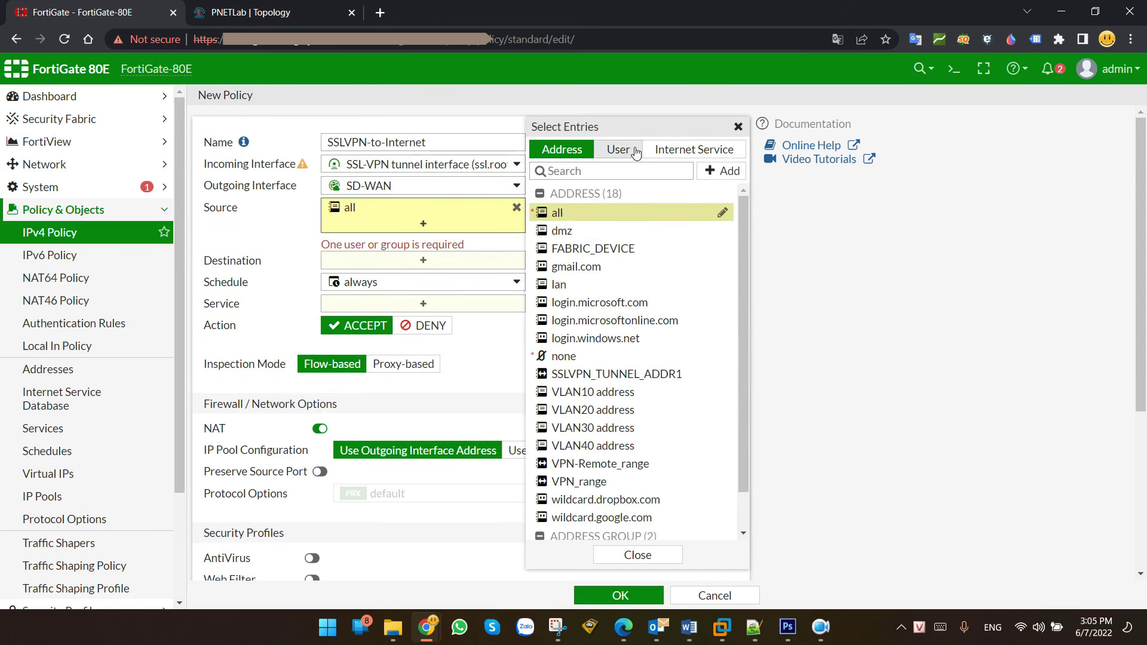
left_click(618, 149)
left_click(575, 339)
Step: Set the SSLVPN-to-Internet policy's destination to all and service to ALL, save it, and select it in the policy list
left_click(425, 264)
left_click(556, 213)
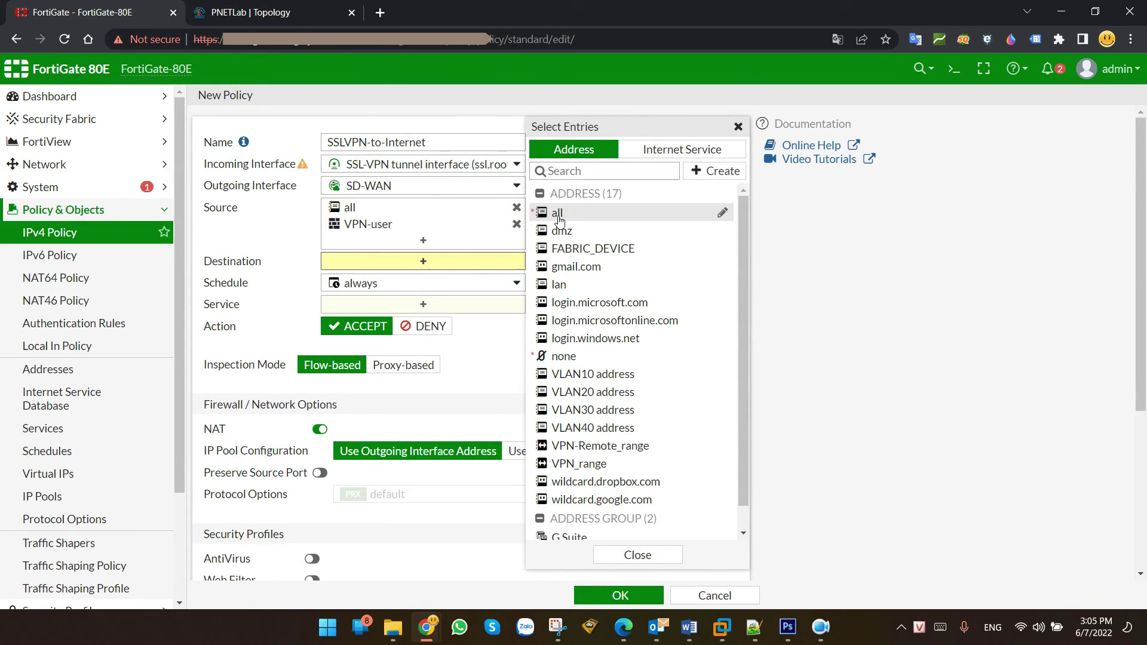
left_click(365, 320)
left_click(559, 212)
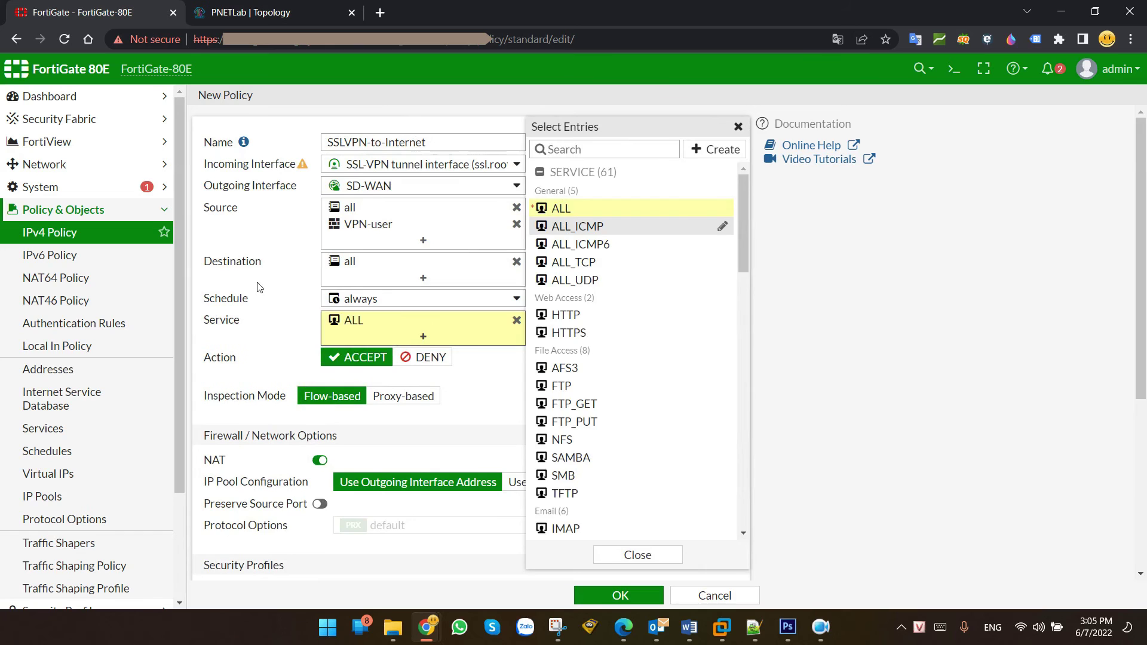
left_click(637, 555)
scroll(569, 521, "down", 5)
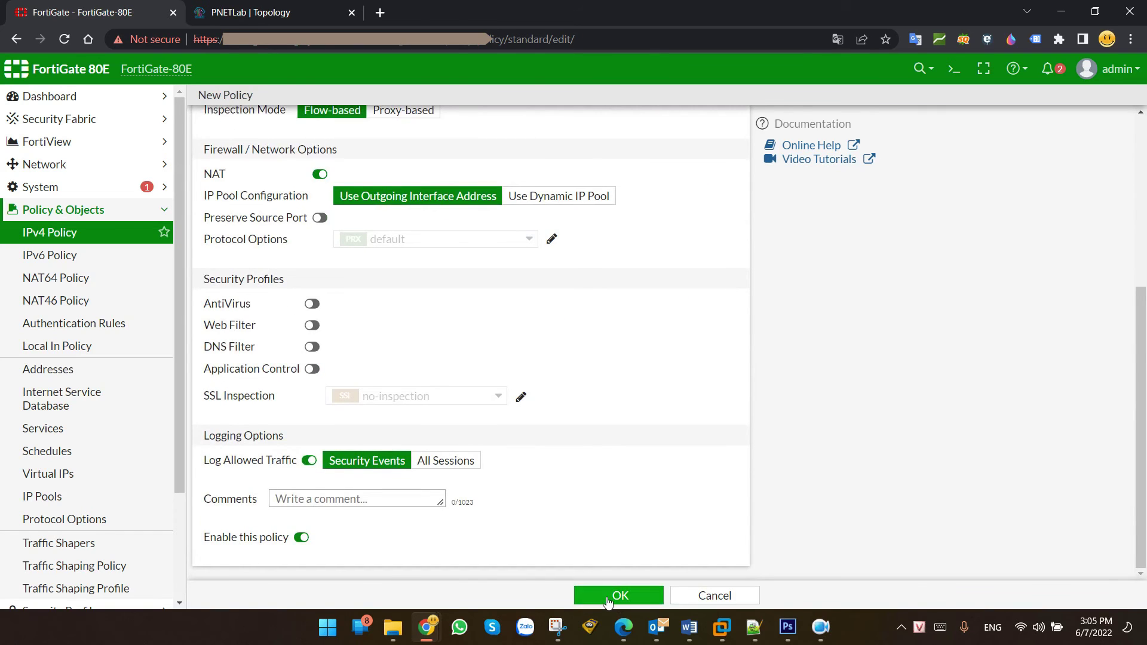
left_click(618, 592)
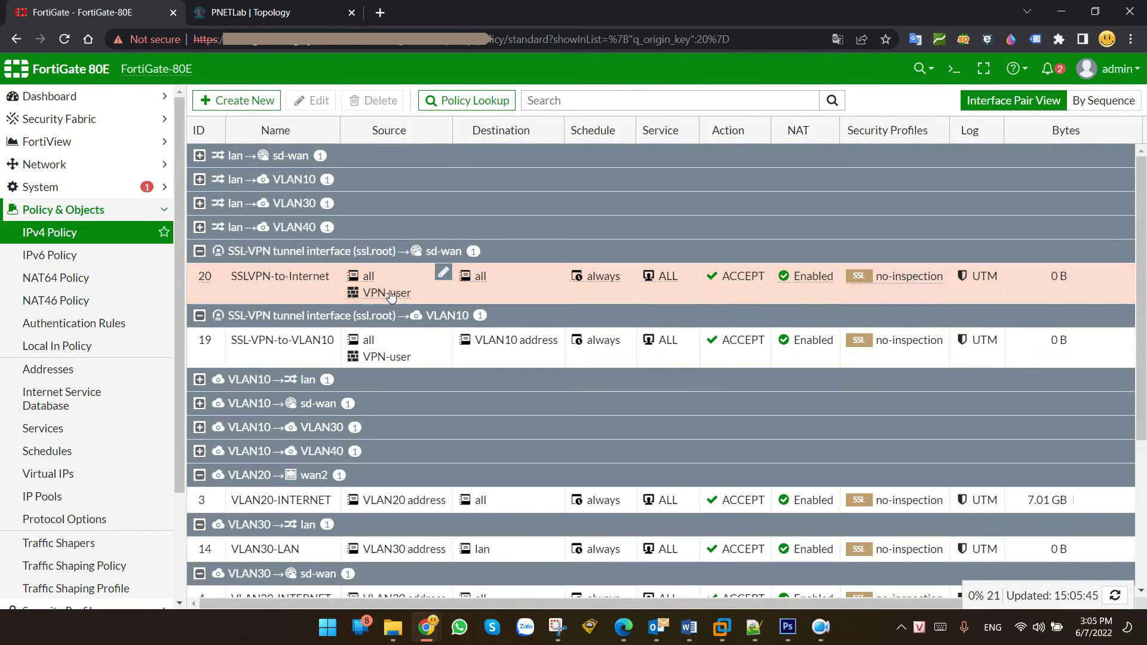
left_click(262, 285)
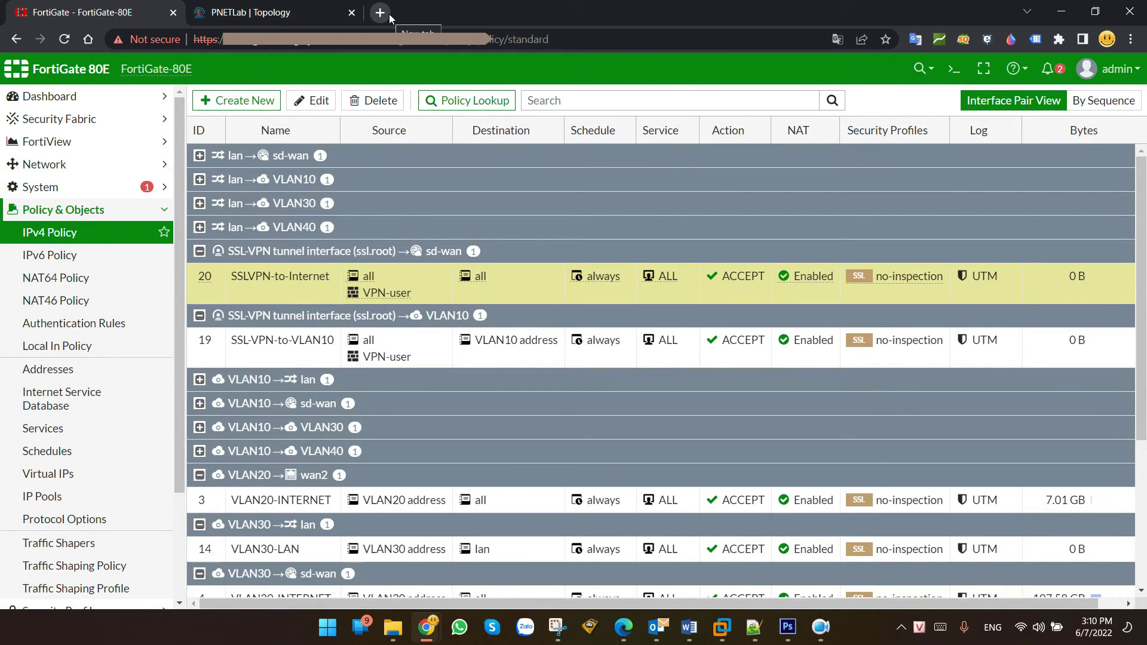
left_click(389, 13)
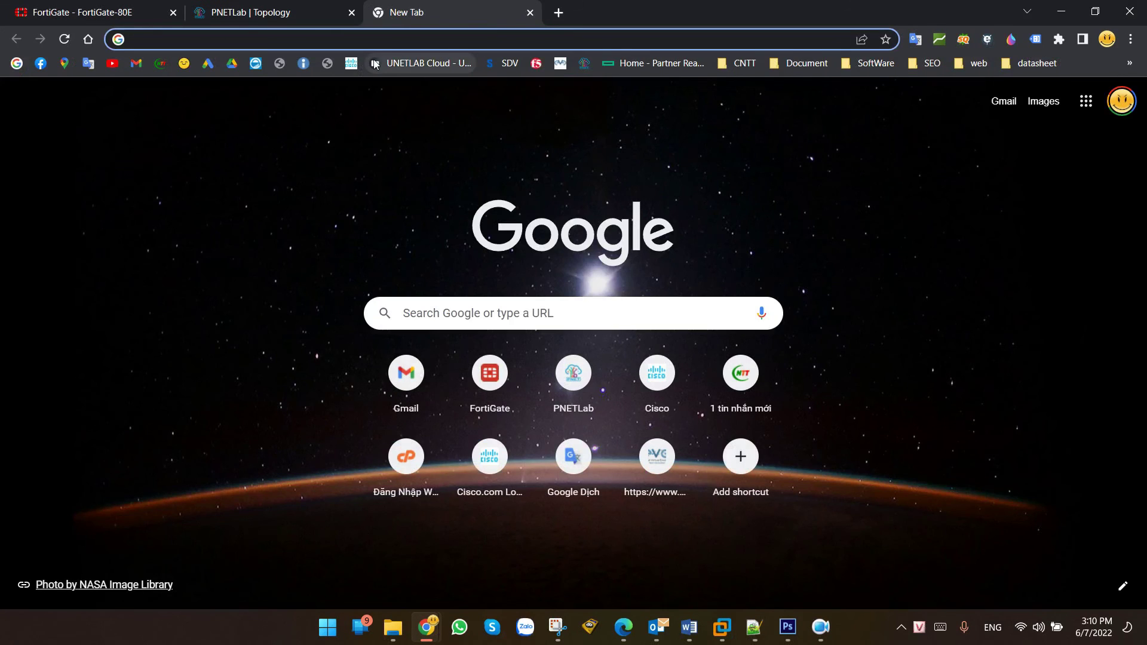
type("https")
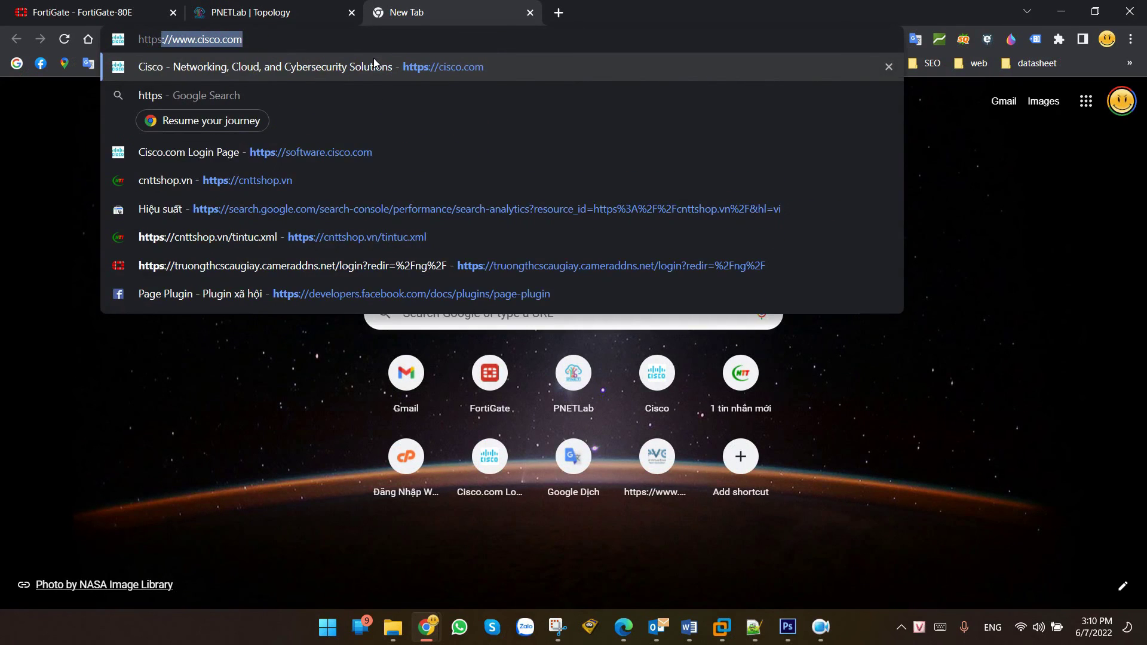
type("://123.24.169.199")
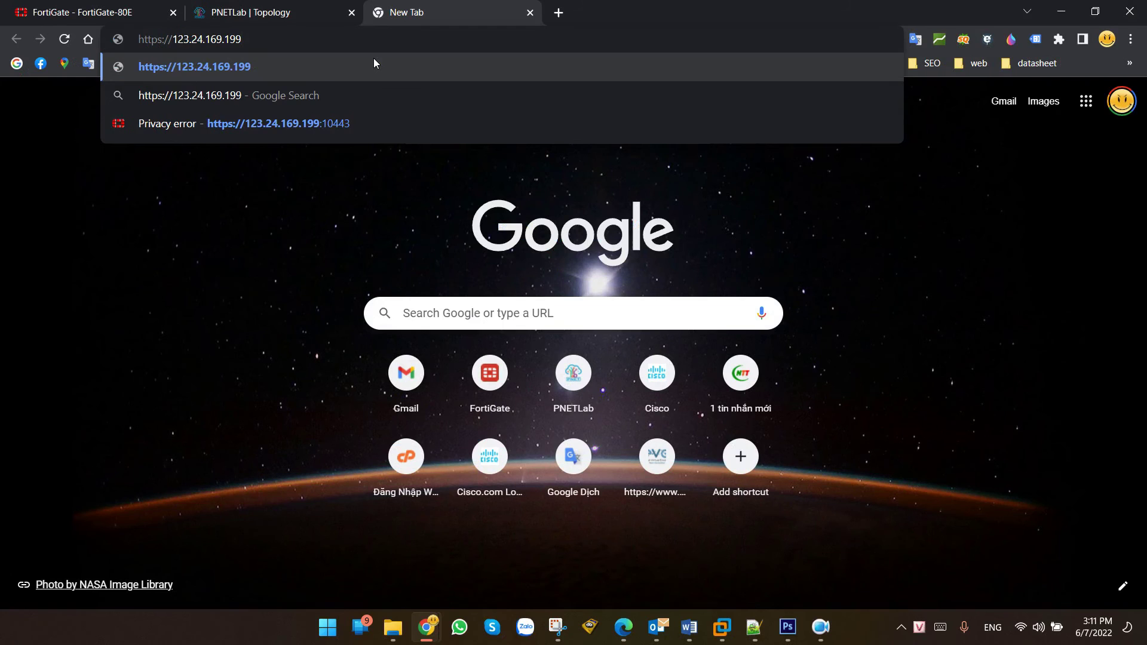
type(":")
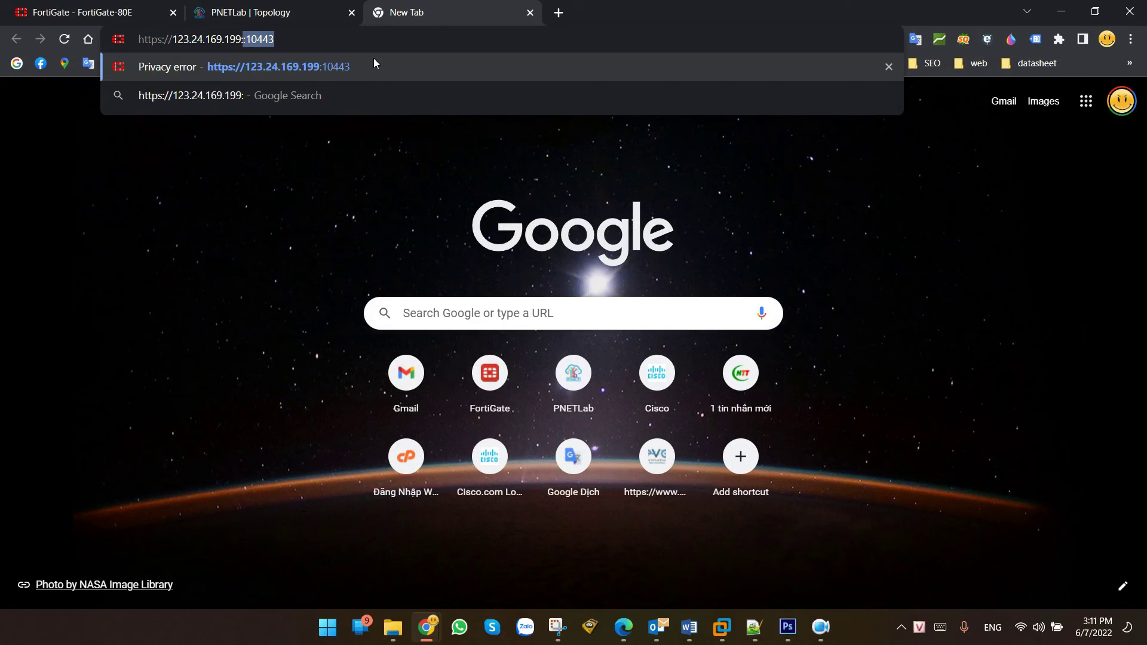
key("Return")
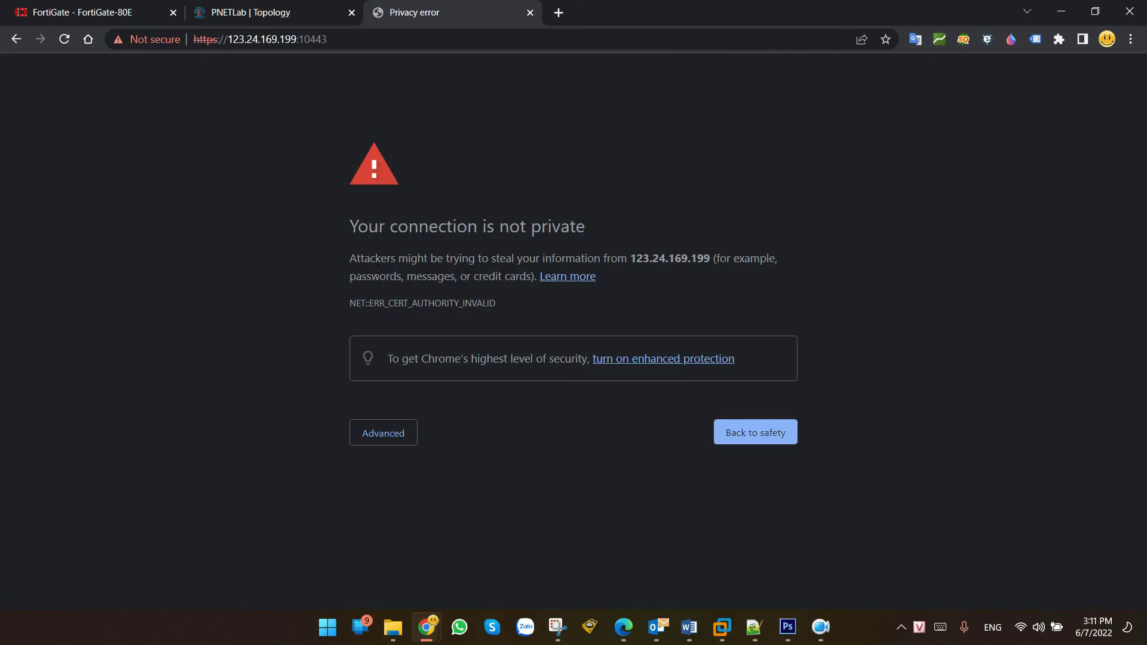
left_click(385, 434)
left_click(436, 549)
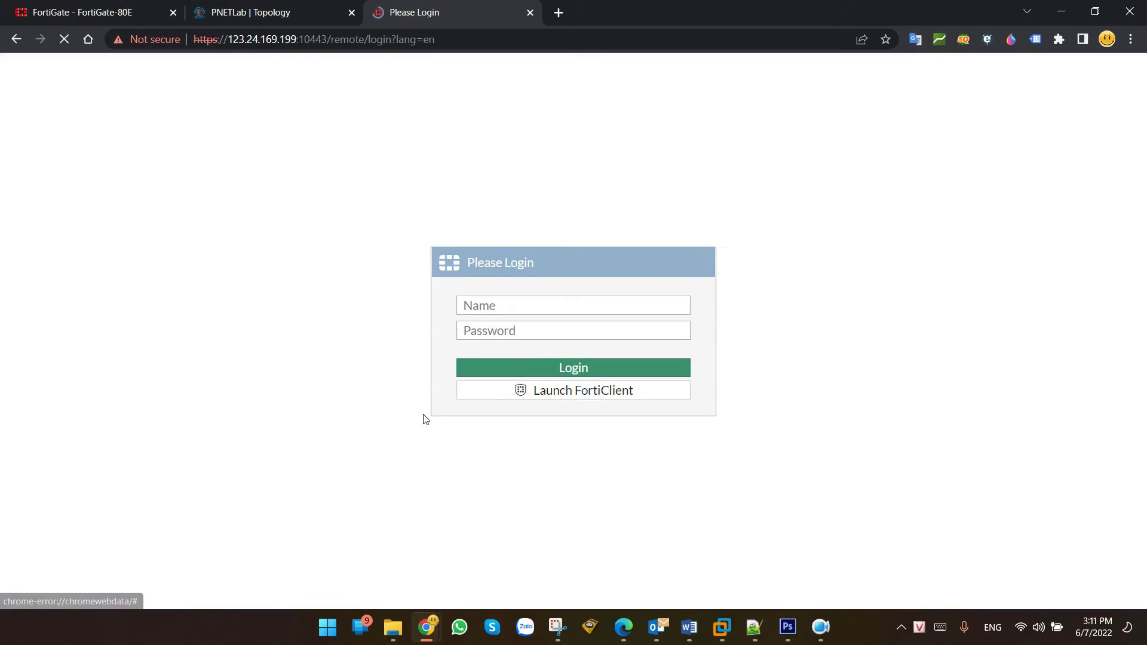
Step: Log in to the SSL-VPN portal with the VPN user's account name and password
left_click(522, 307)
type("cnttshop1")
key("Tab")
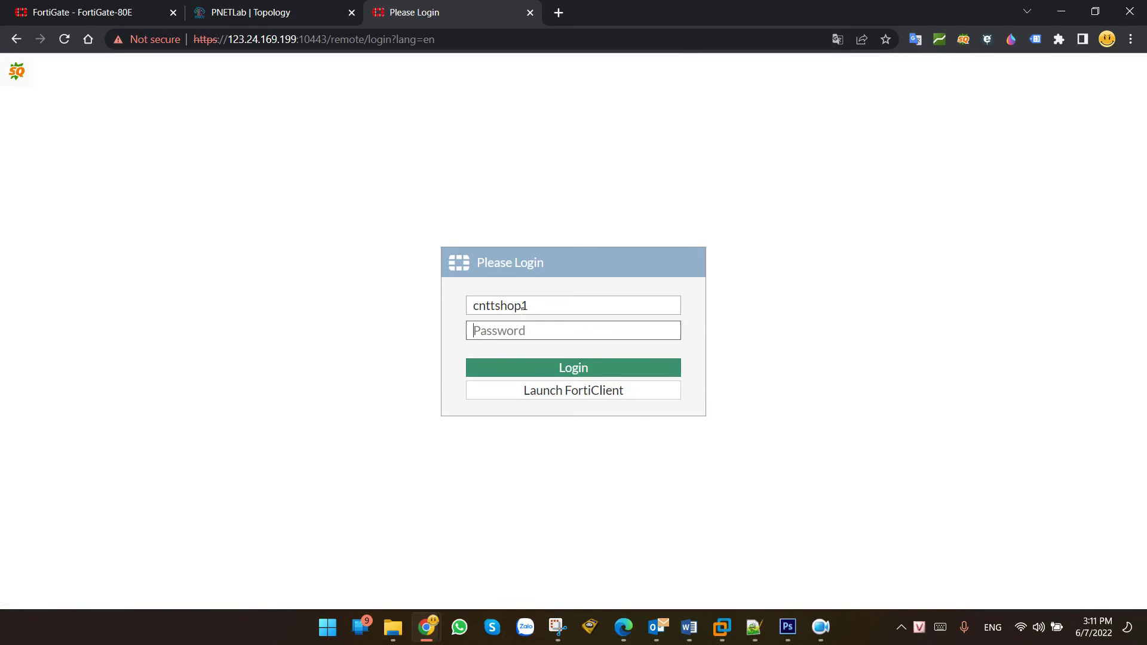
type("a")
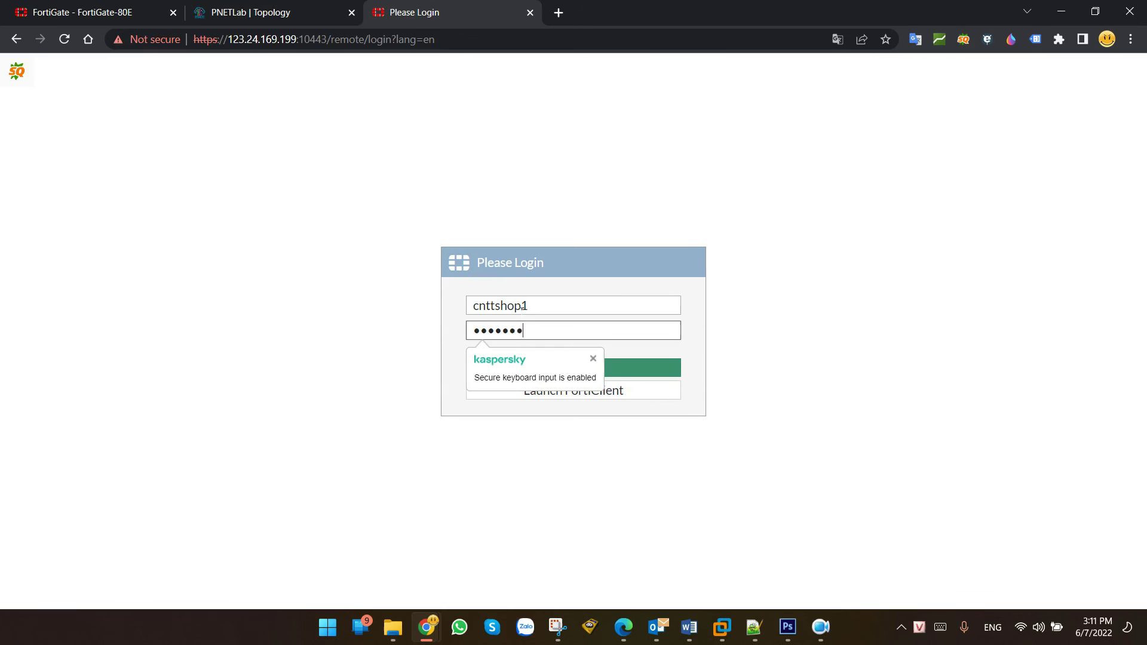
key("Return")
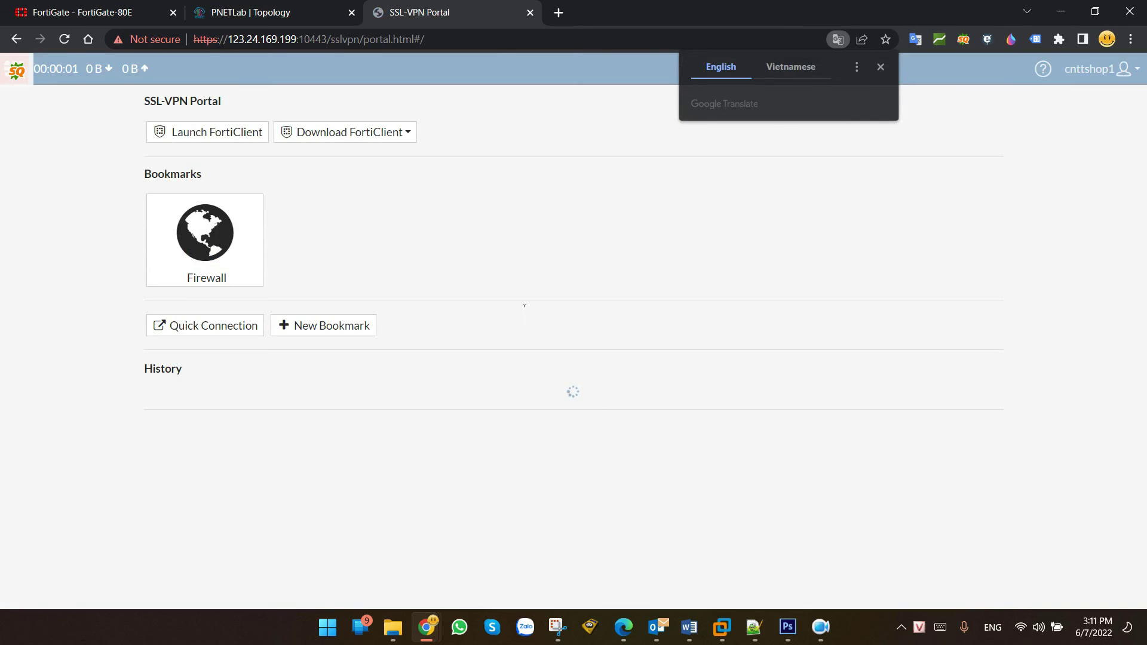
Step: Test the Firewall bookmark by opening its page from the portal, and close that page again
left_click(560, 205)
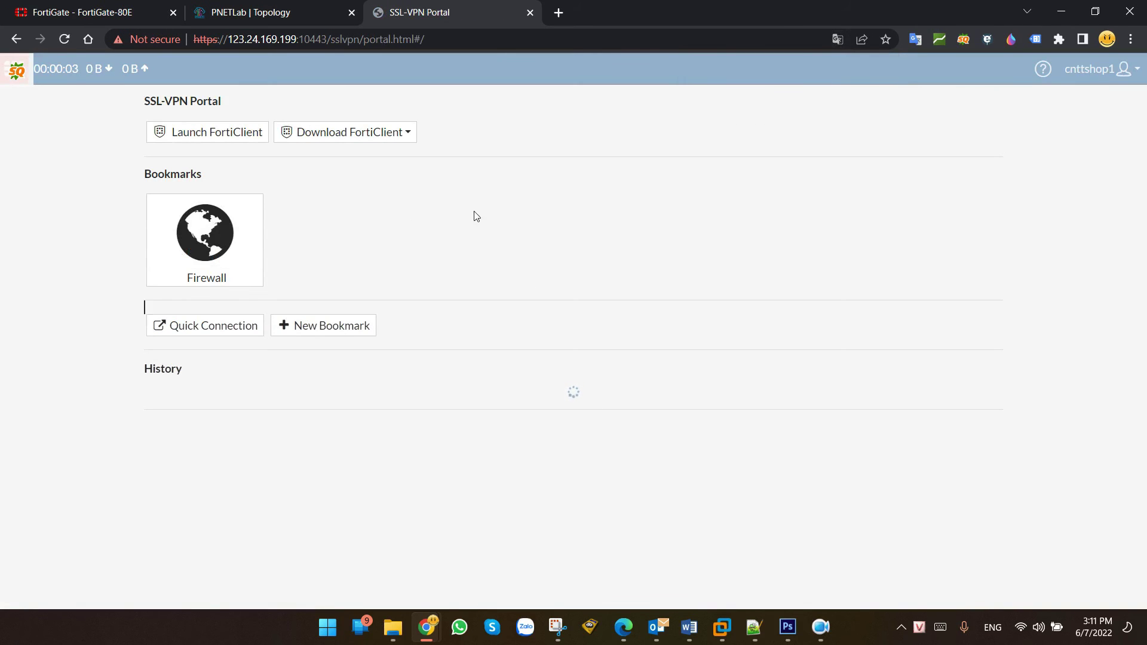
left_click(237, 251)
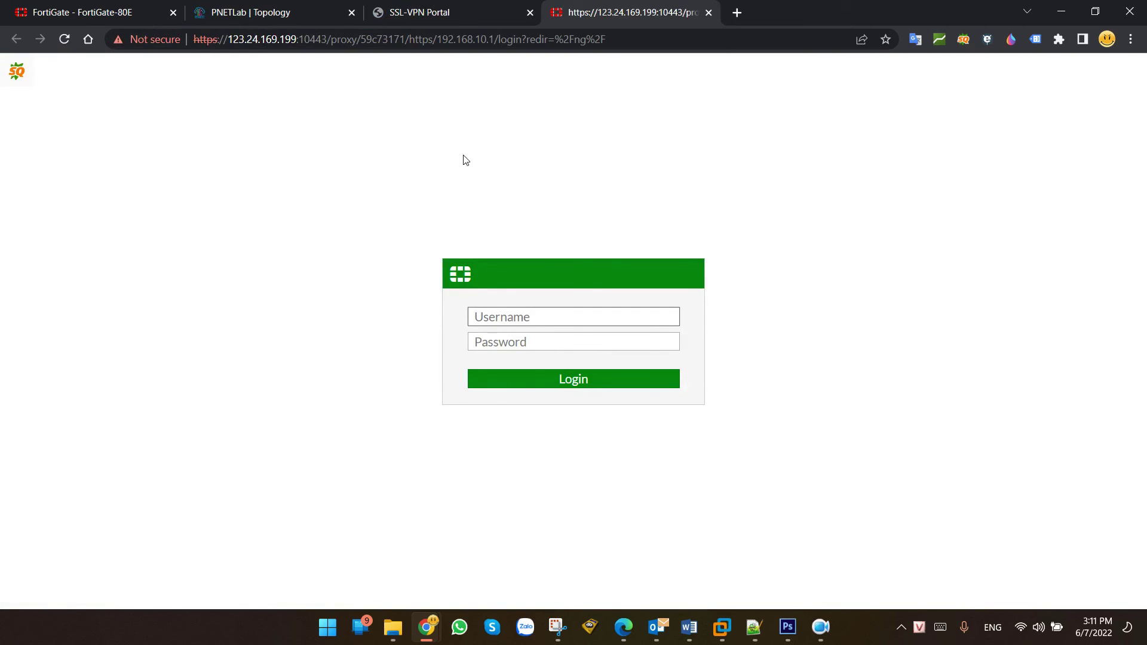
key("ctrl+w")
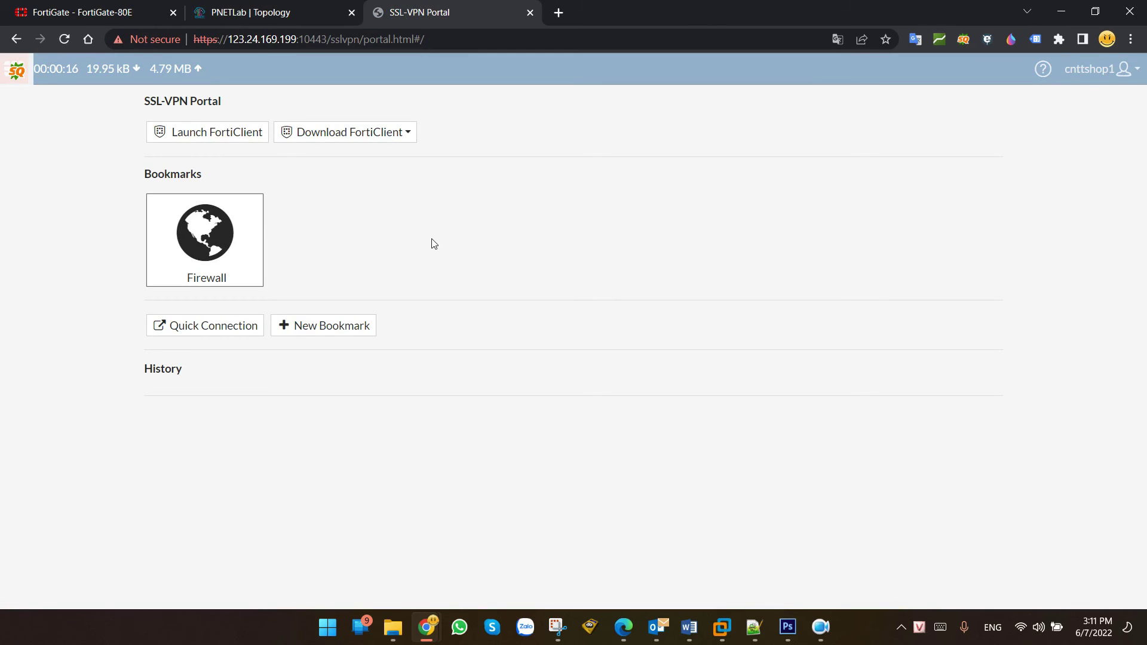
Step: Open the form for a new portal bookmark and examine the FTP, RDP and VNC bookmark types
left_click(337, 328)
left_click(367, 204)
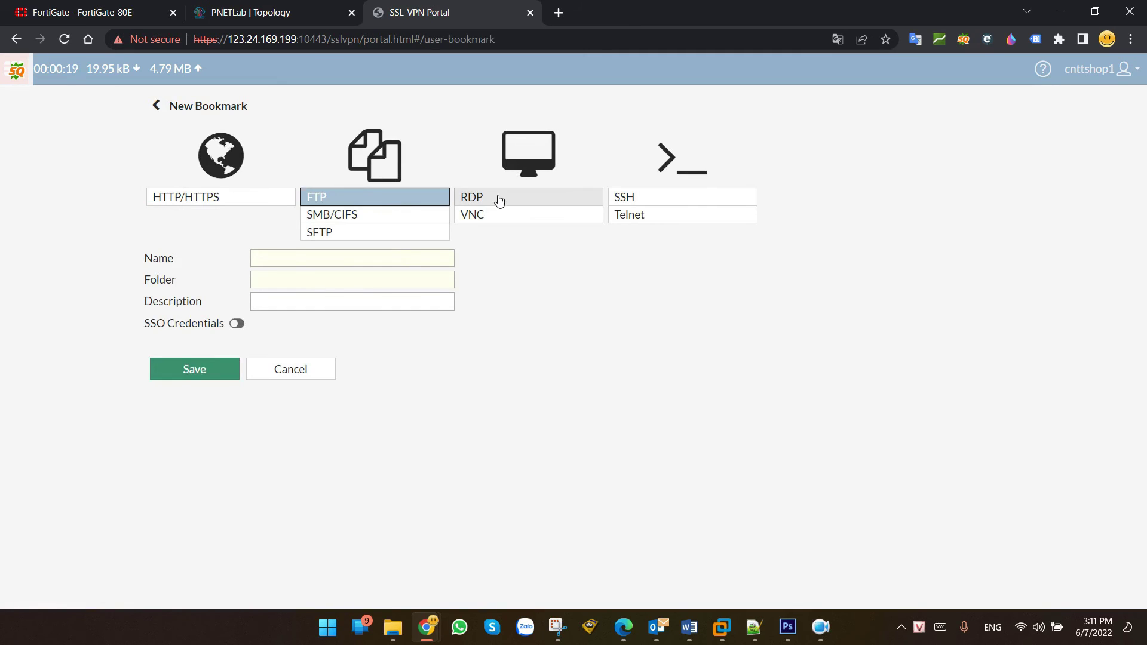
left_click(496, 197)
left_click(496, 221)
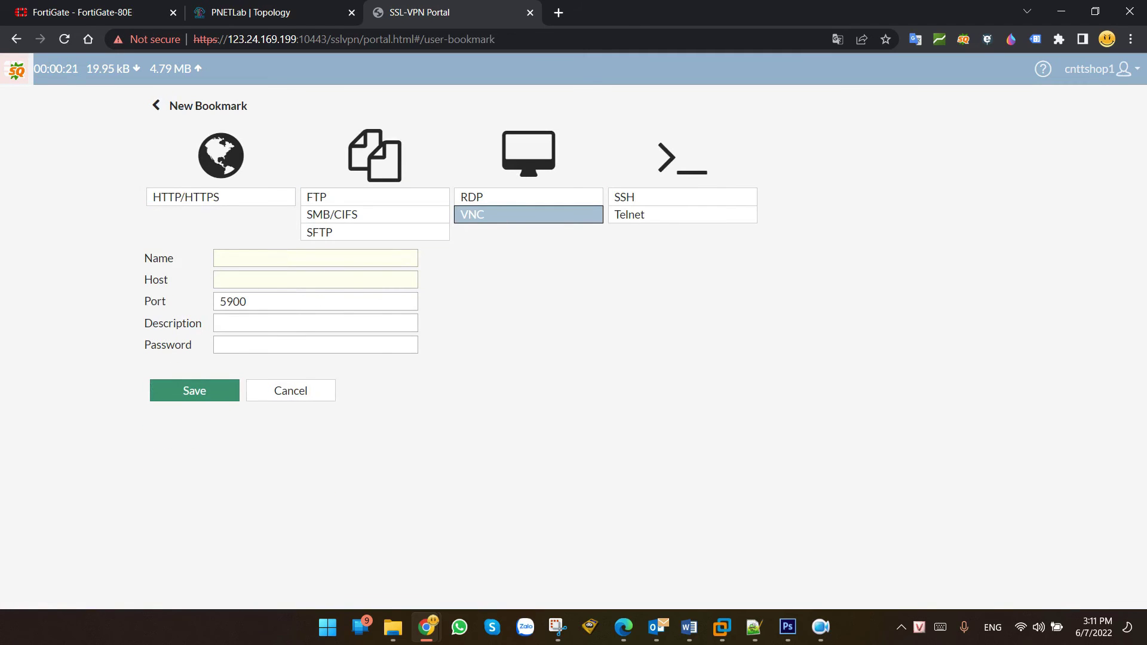
key("alt+Tab")
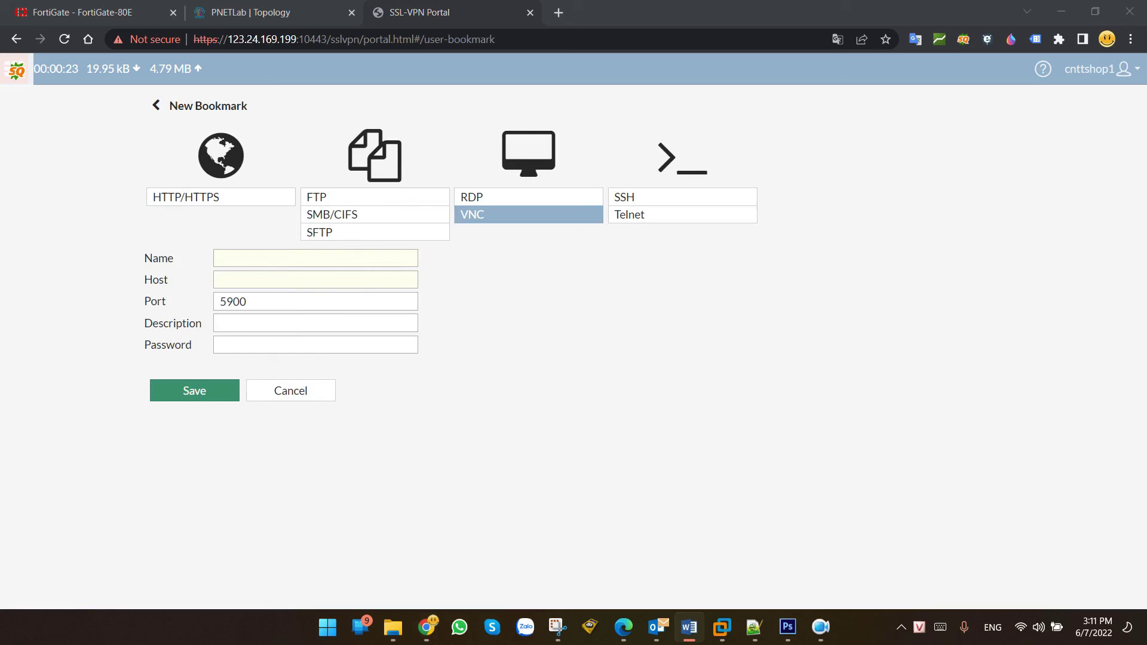
Step: Examine the SSH bookmark type and discard the new bookmark
left_click(683, 198)
left_click(299, 352)
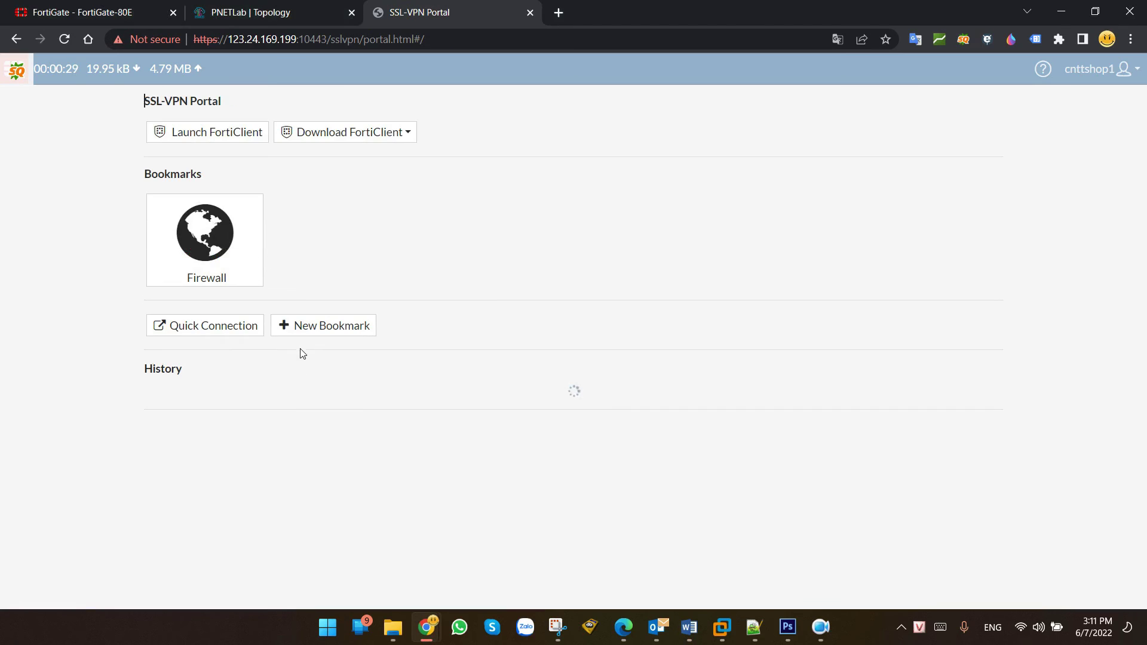
Step: Examine the FTP, SMB/CIFS and RDP options for a quick connection, and leave the form without launching anything
left_click(181, 333)
left_click(338, 199)
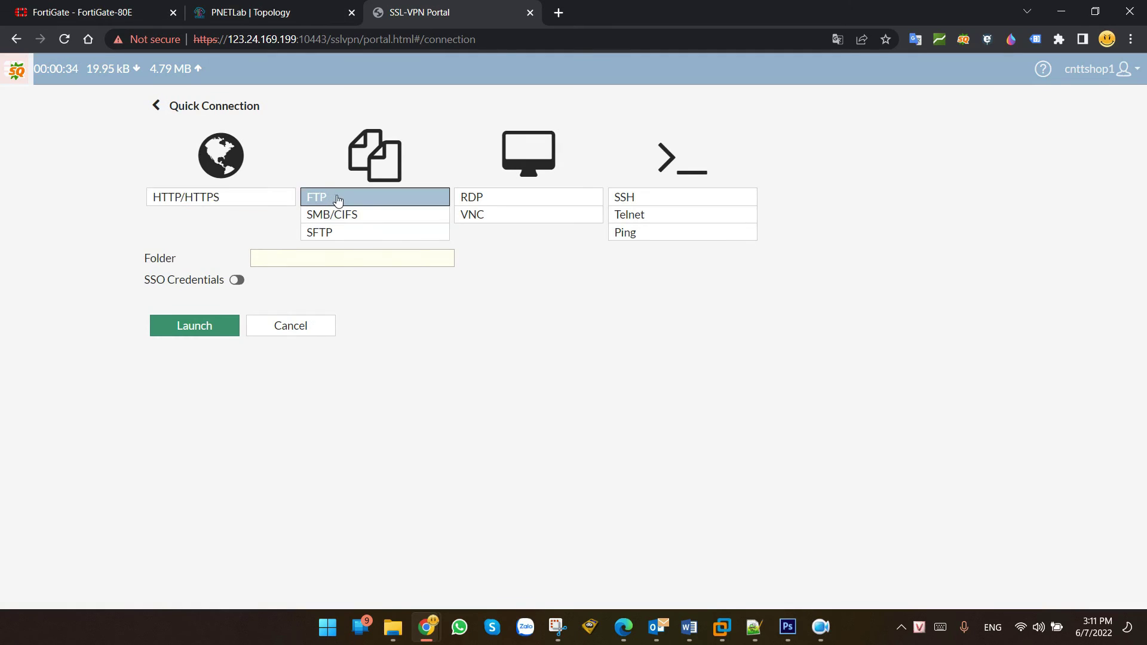
left_click(351, 220)
left_click(382, 202)
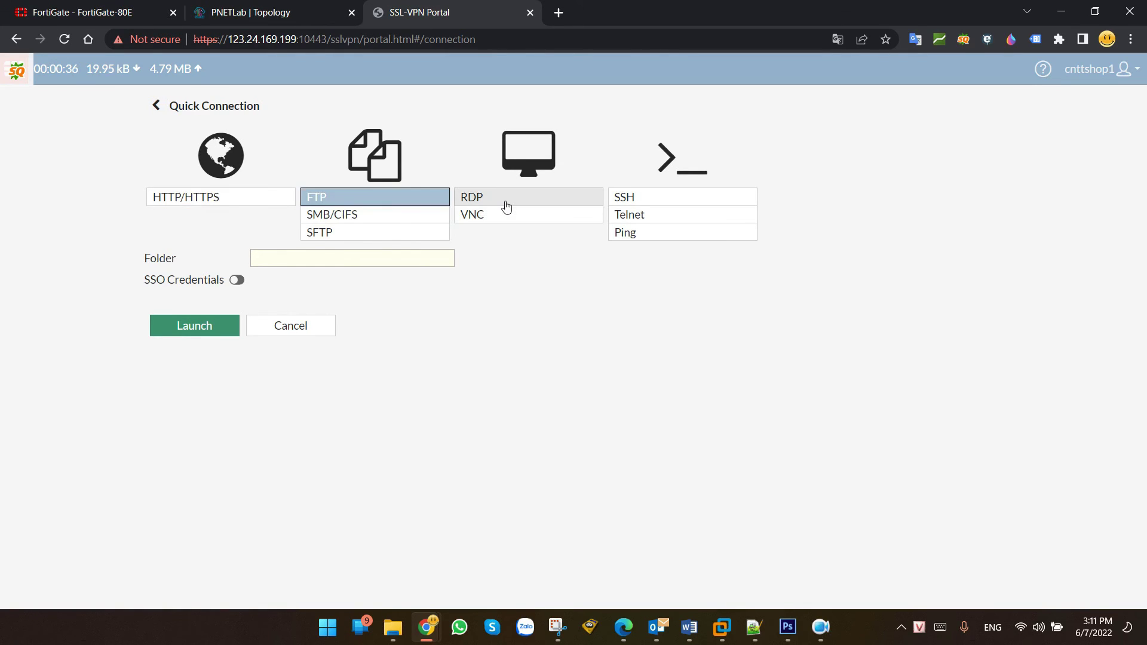
left_click(506, 207)
left_click(316, 263)
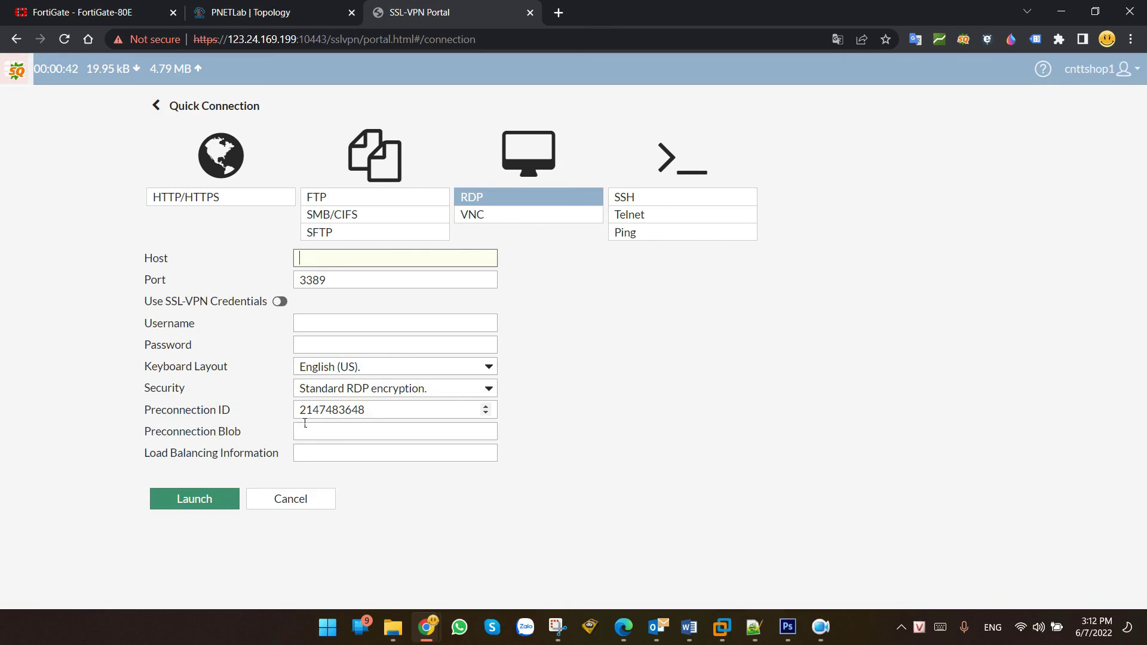
left_click(300, 501)
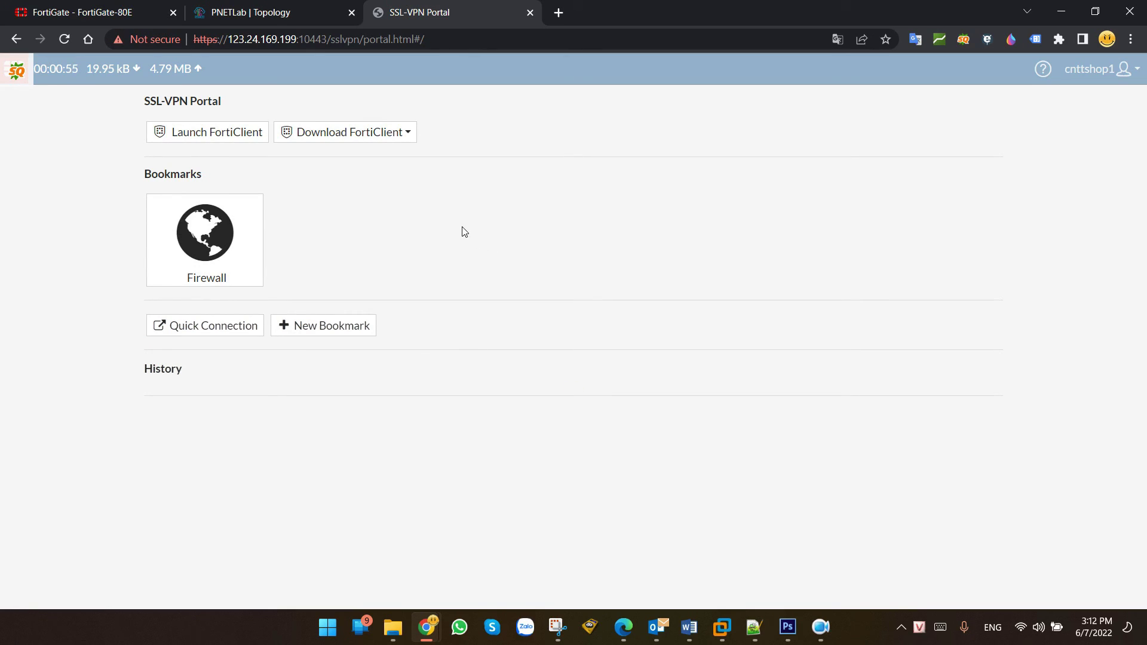
Step: Try the portal's FortiClient download for Windows and cancel saving the installer
left_click(338, 136)
left_click(318, 192)
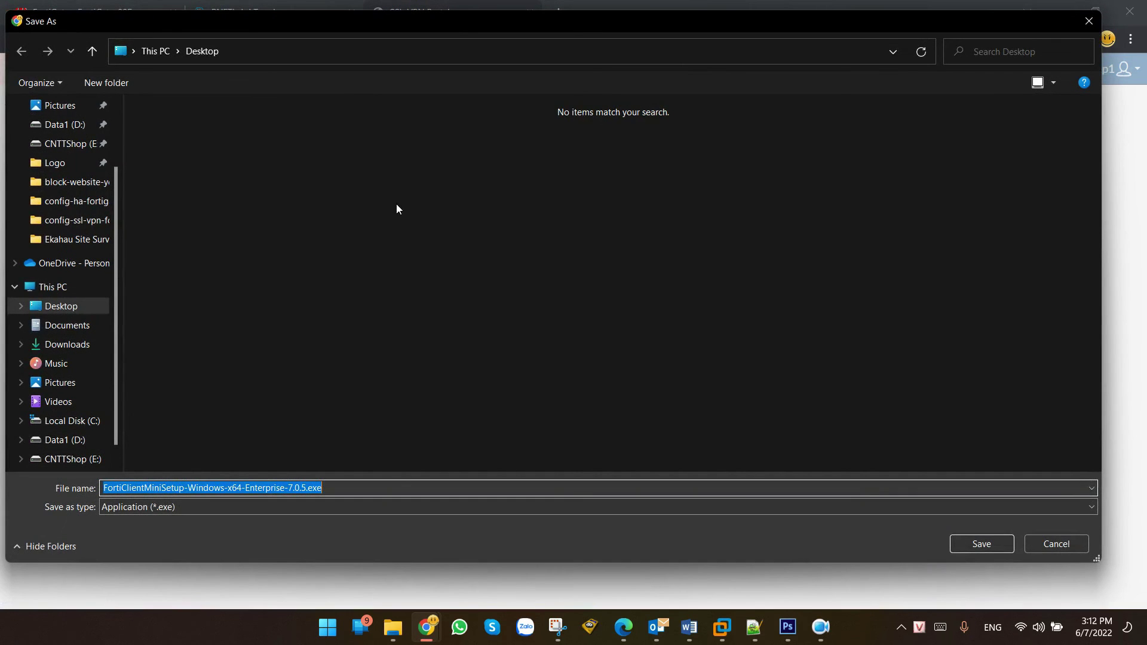
left_click(1057, 545)
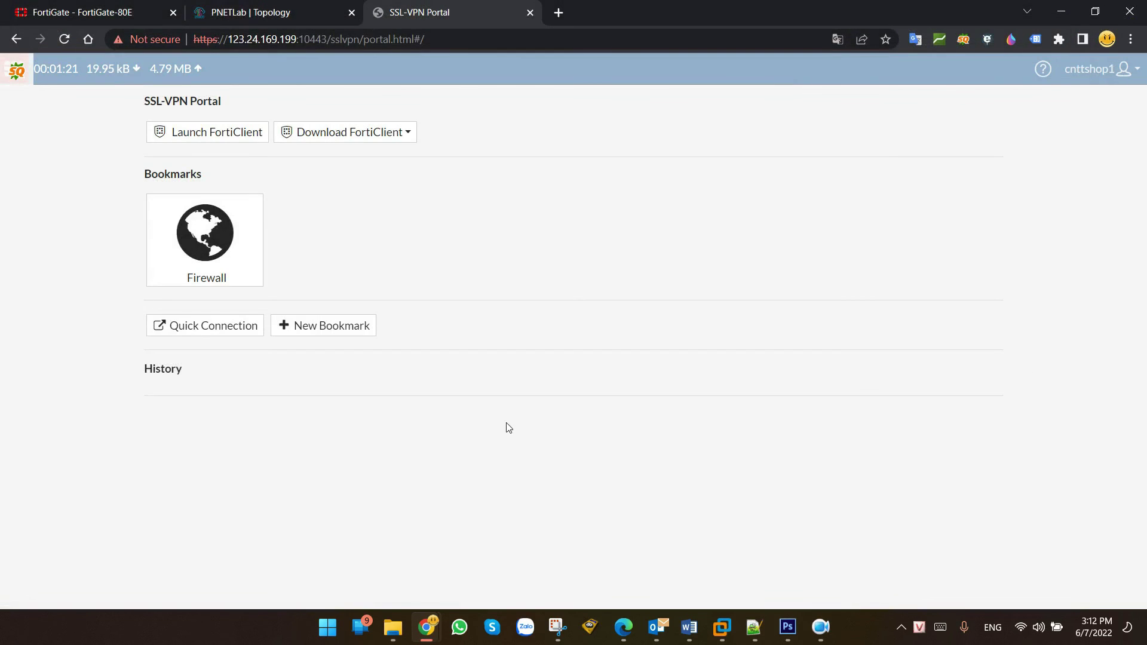
Step: Switch to the installed FortiClient VPN application and start configuring a new VPN connection
left_click(328, 631)
type("vpn")
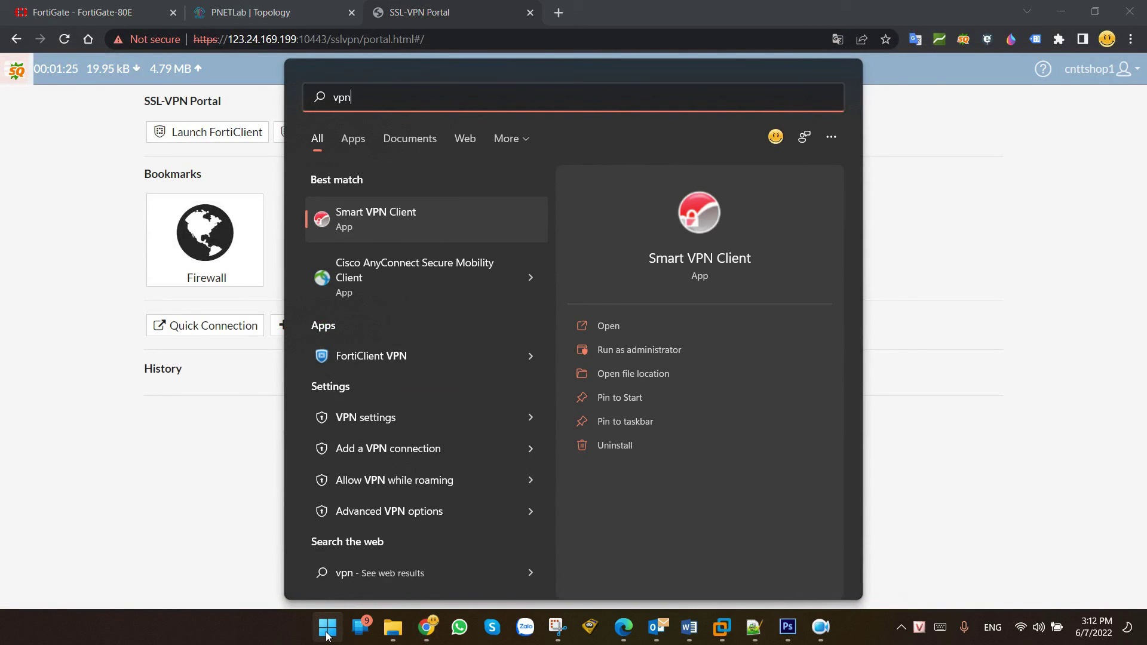
left_click(368, 357)
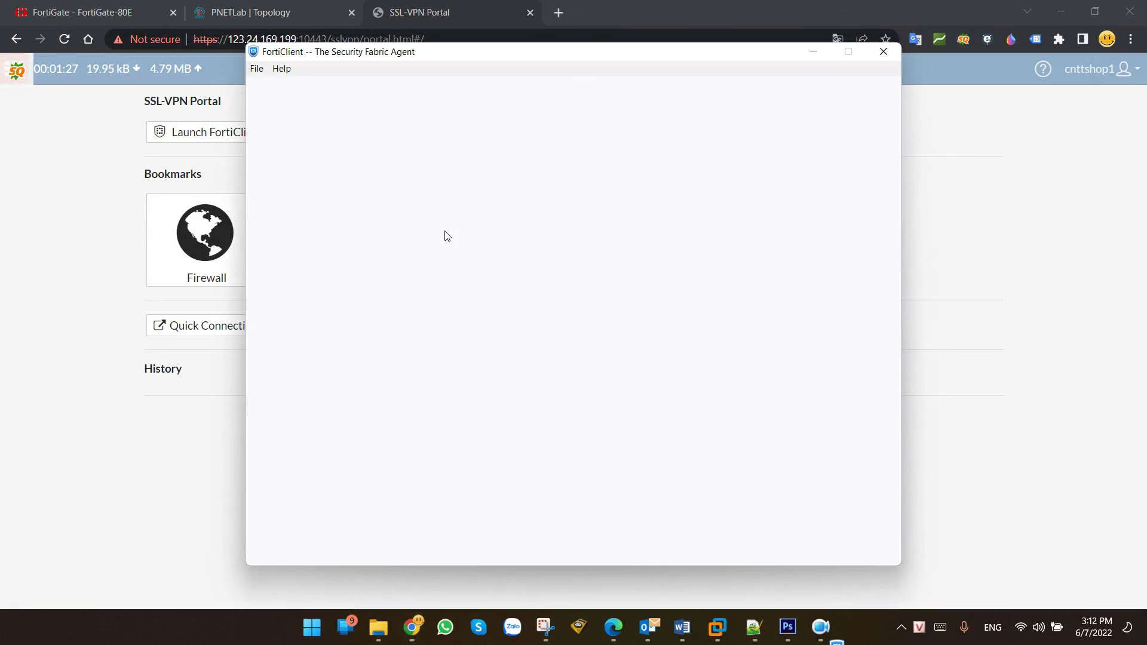
left_click_drag(584, 58, 600, 49)
left_click(588, 407)
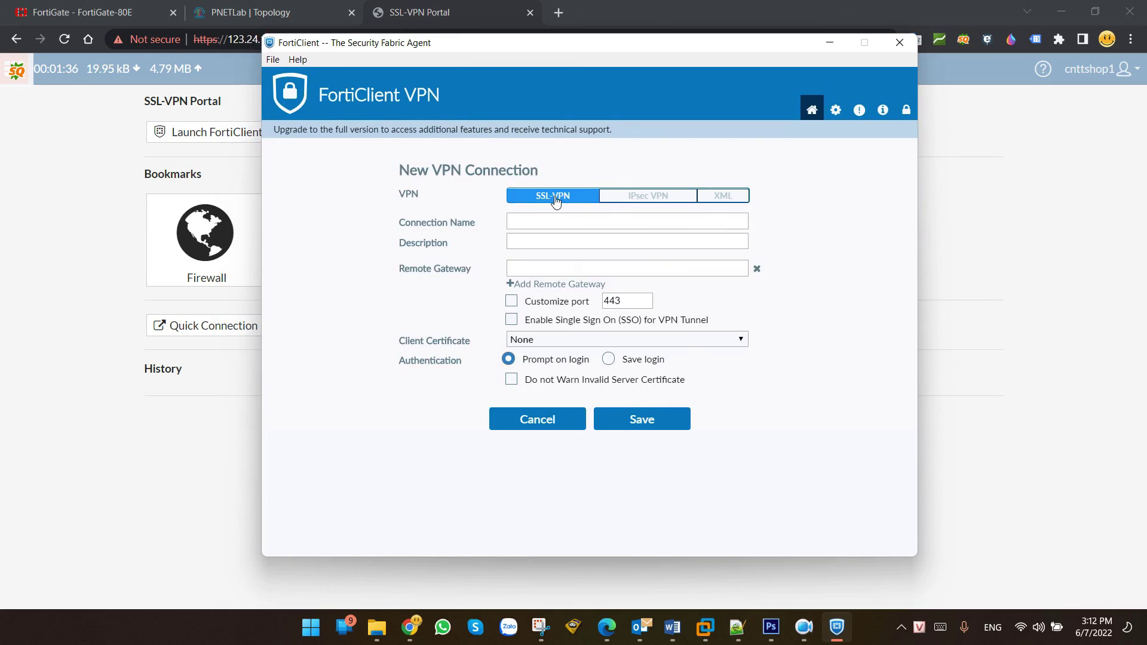
Step: Give the new SSL-VPN connection the name and description VPN-to-HQ
left_click(546, 223)
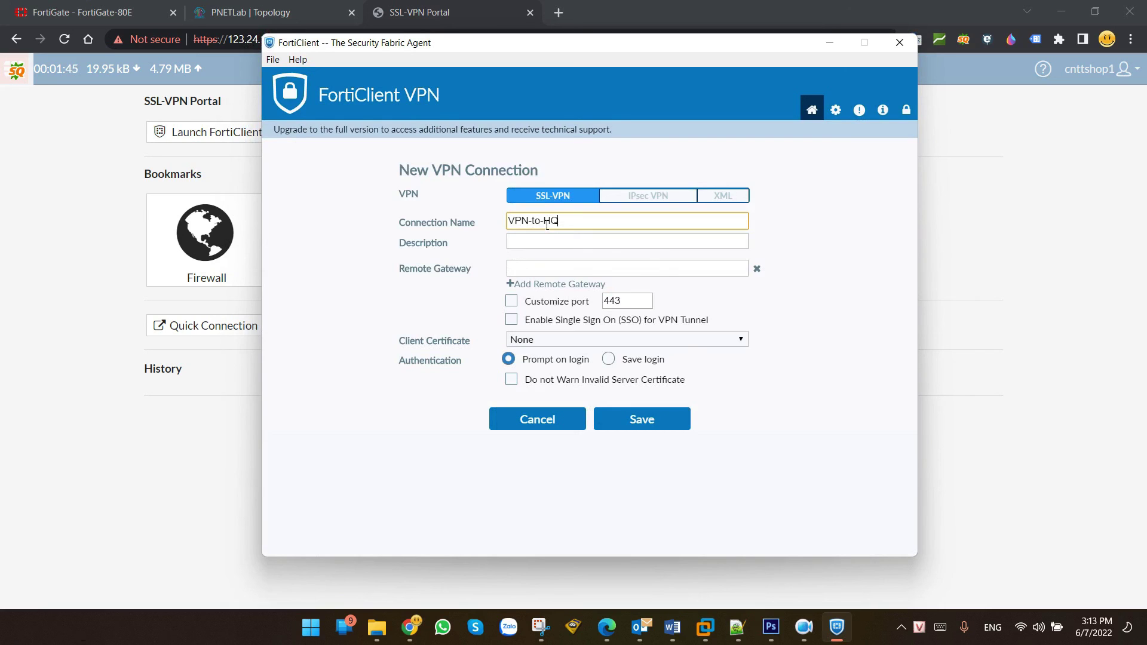
left_click(544, 244)
left_click_drag(560, 221, 496, 232)
key("ctrl+c")
left_click(526, 245)
key("ctrl+v")
Step: Set the remote gateway to 123.24.169.199, copied from the SSL-VPN portal's web address
left_click(540, 273)
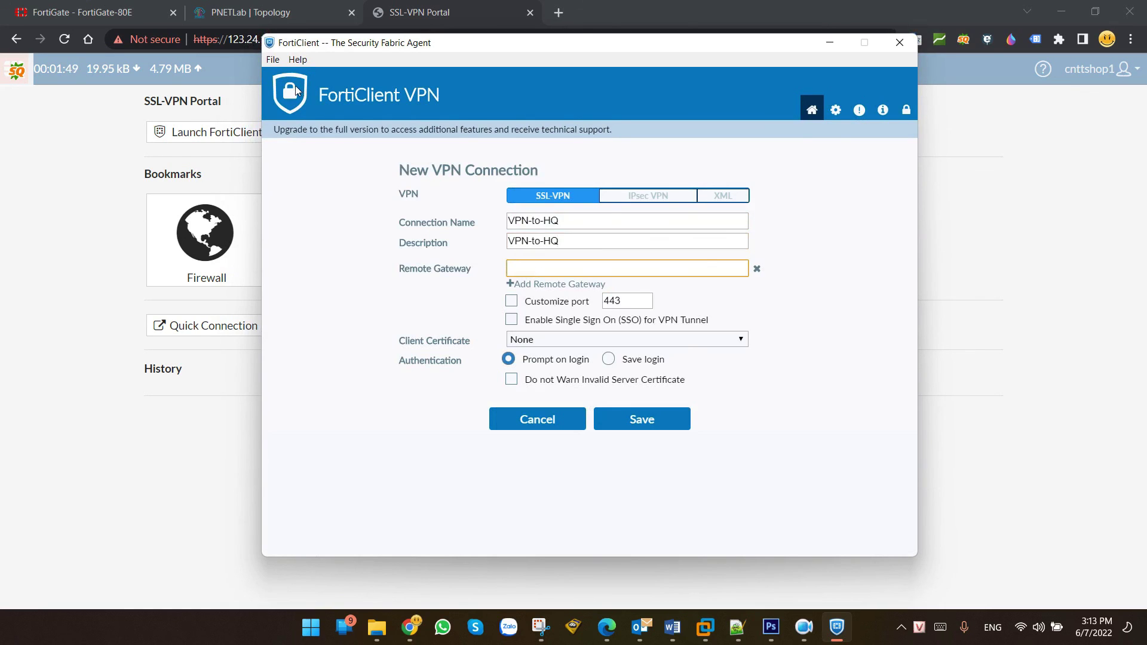
left_click(93, 169)
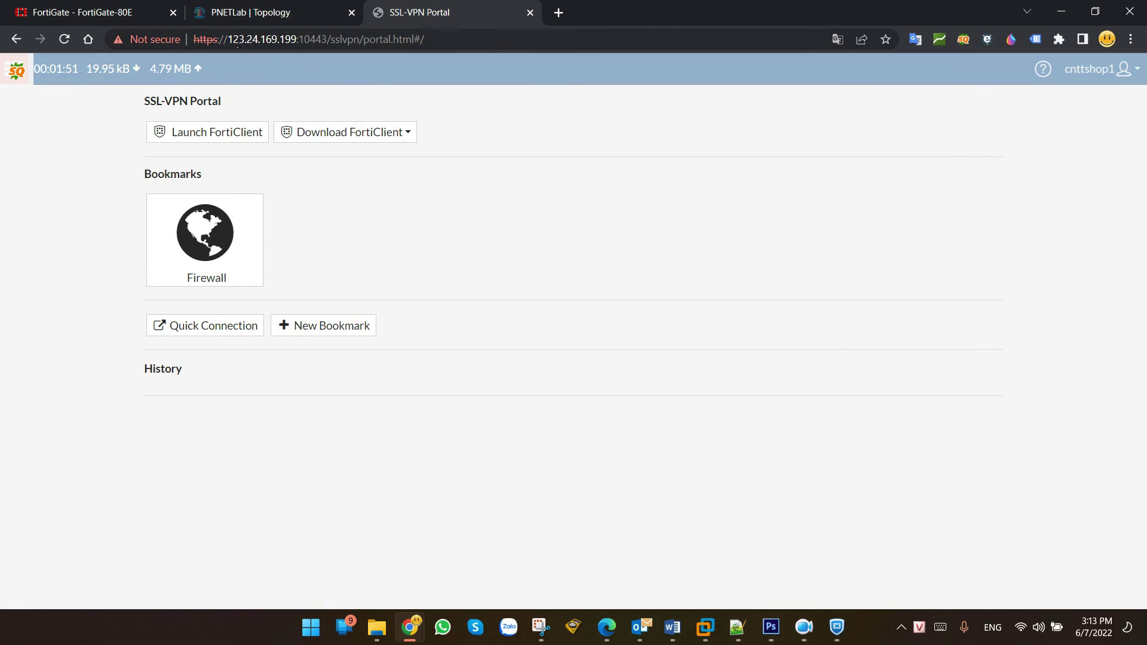
left_click_drag(228, 40, 305, 42)
key("ctrl+c")
left_click(837, 627)
key("ctrl+v")
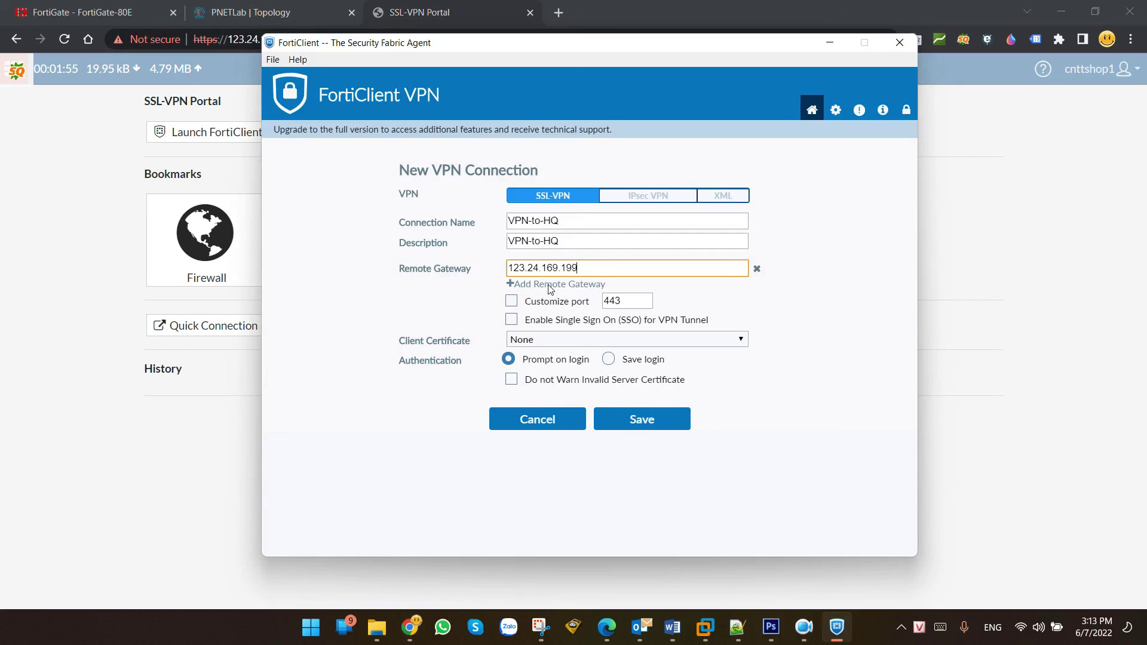
Step: Enable a custom port for the connection and set it to 10443
left_click(519, 306)
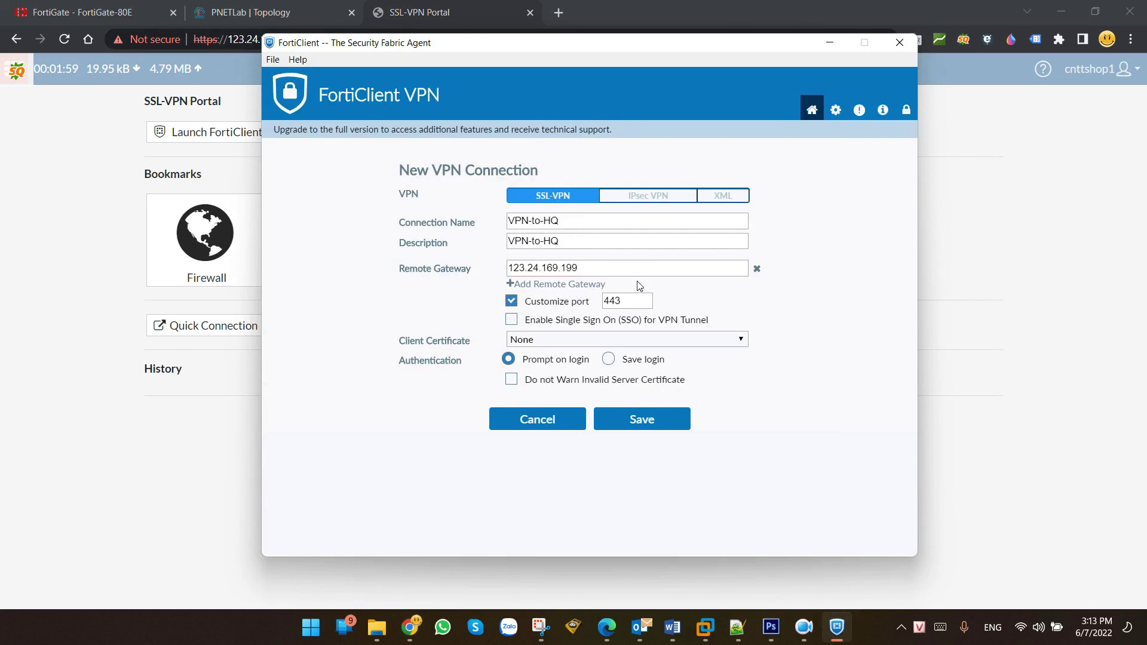
left_click(606, 301)
type("10")
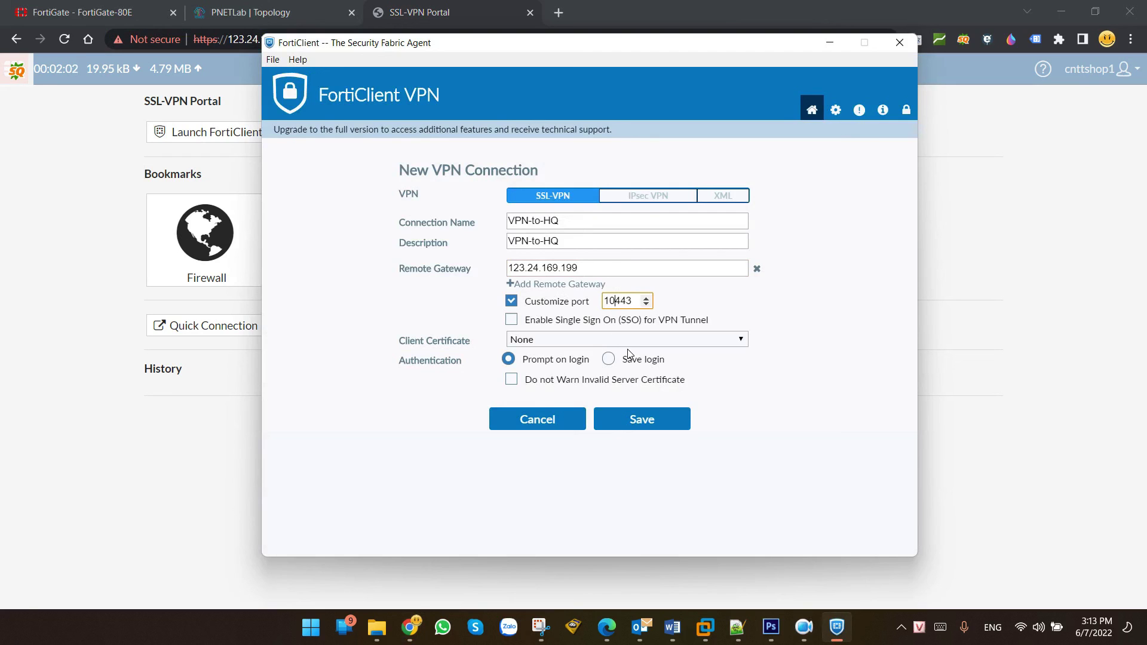
key("alt+Tab")
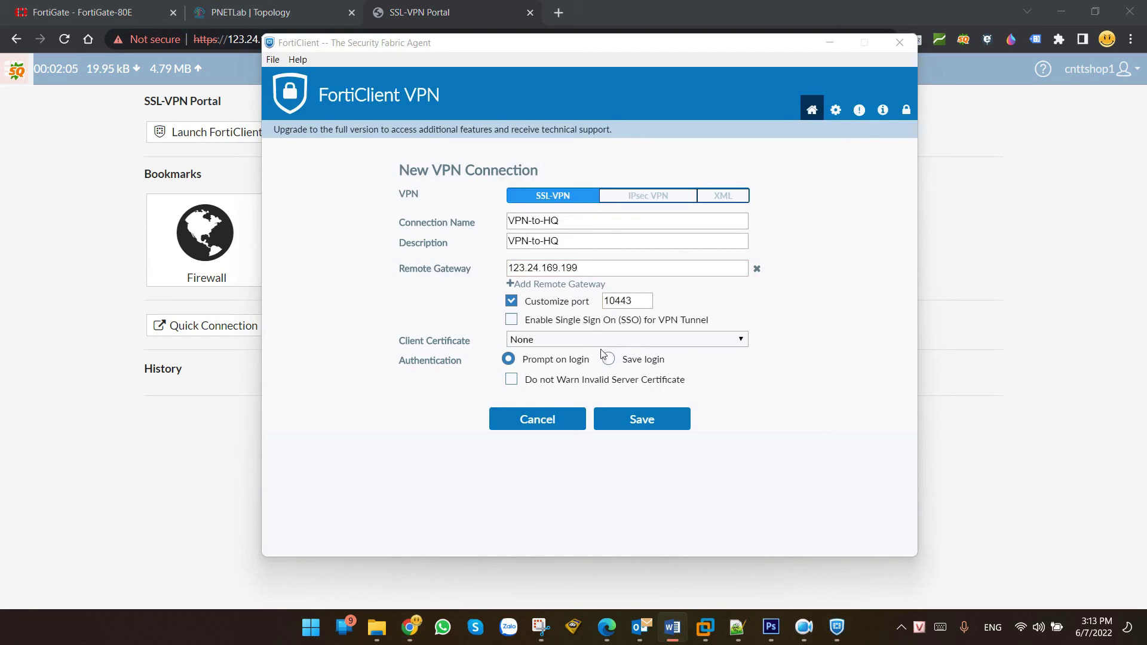
Step: Set authentication to Save login with the VPN user's account name, and save the connection without a client certificate
left_click(578, 342)
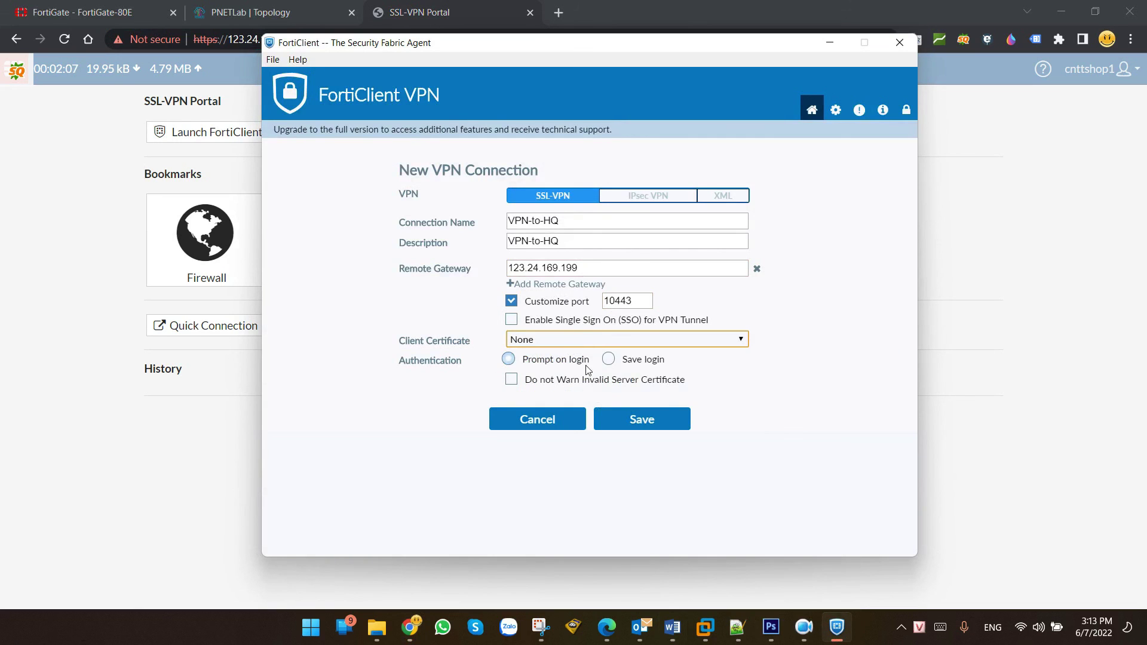
left_click(608, 360)
left_click(558, 385)
type("cnttshop1")
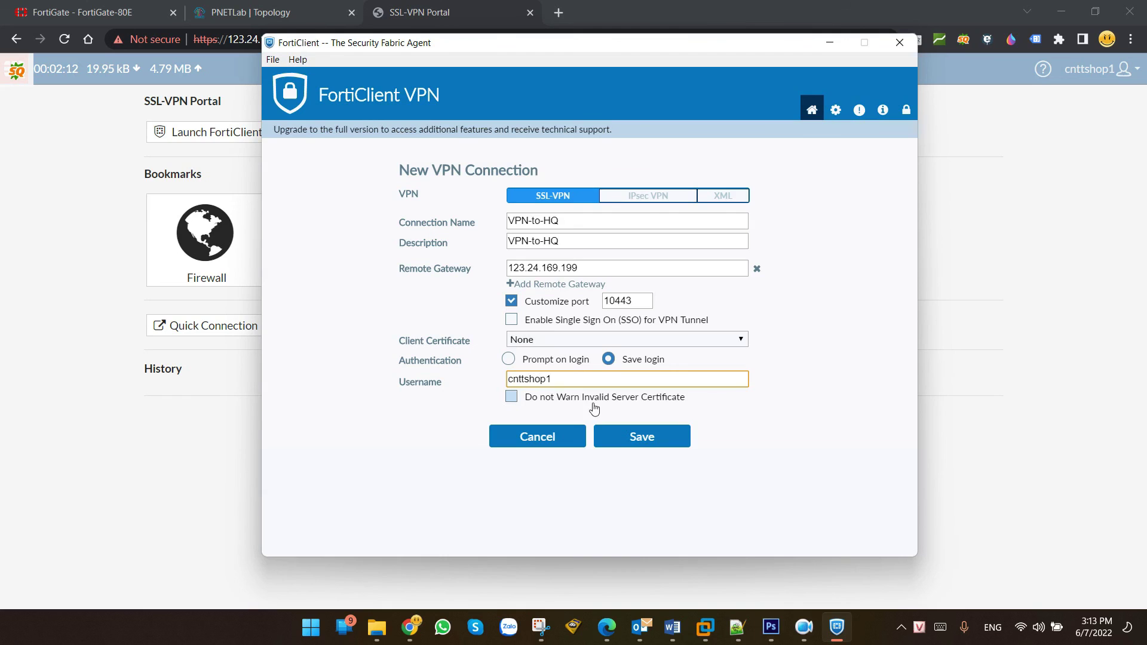
left_click(635, 436)
Step: Connect to VPN-to-HQ with the VPN user's password and accept the untrusted certificate alert
left_click(566, 383)
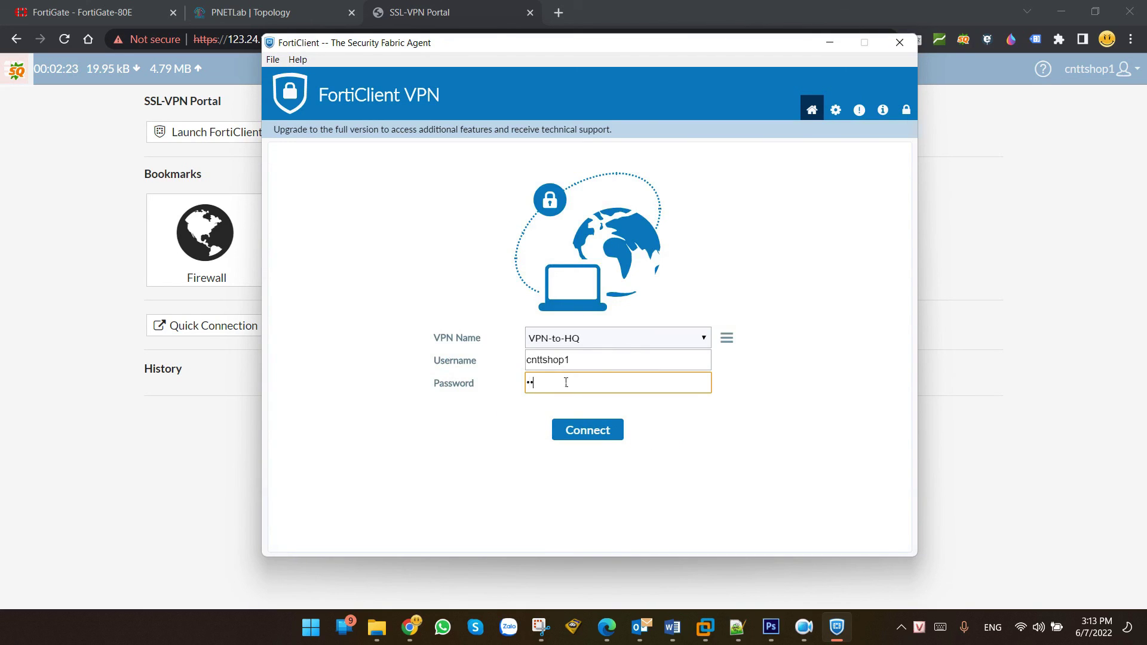
left_click(590, 429)
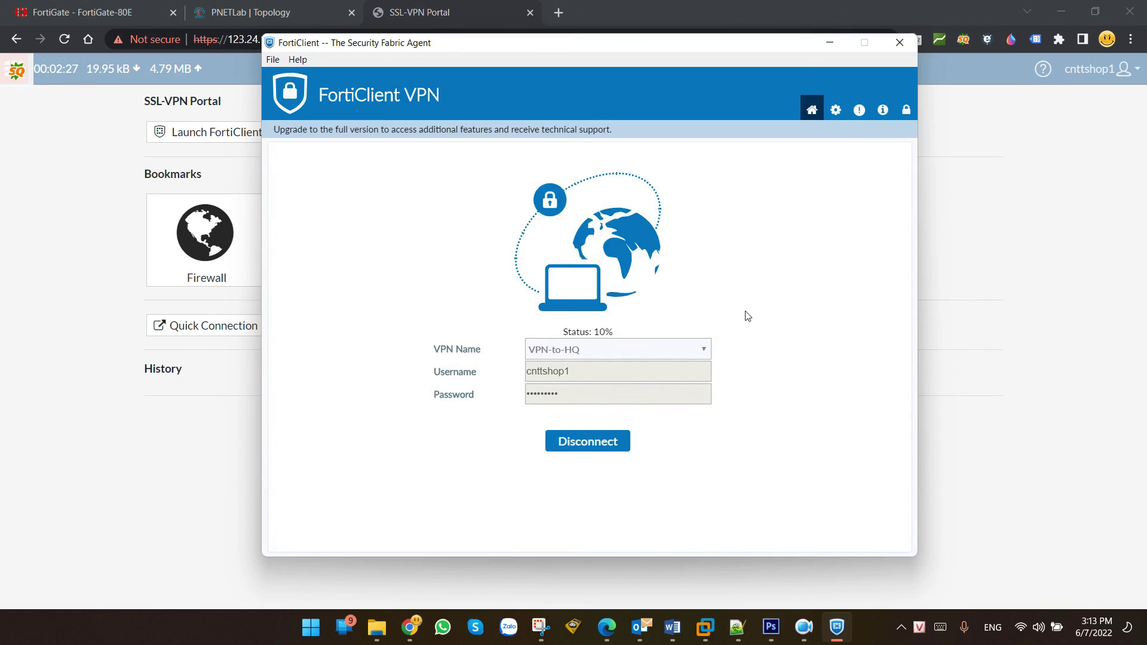
left_click_drag(656, 46, 920, 79)
left_click(434, 275)
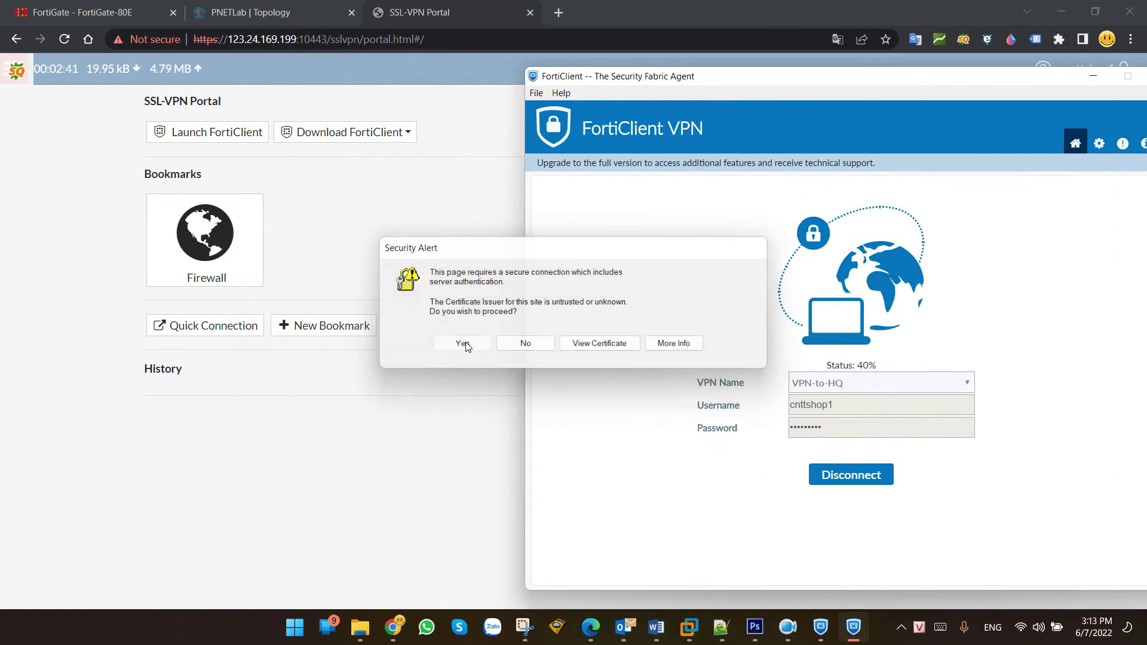
left_click(464, 342)
Step: Examine the IP address assigned to the VPN connection
left_click_drag(786, 81, 695, 72)
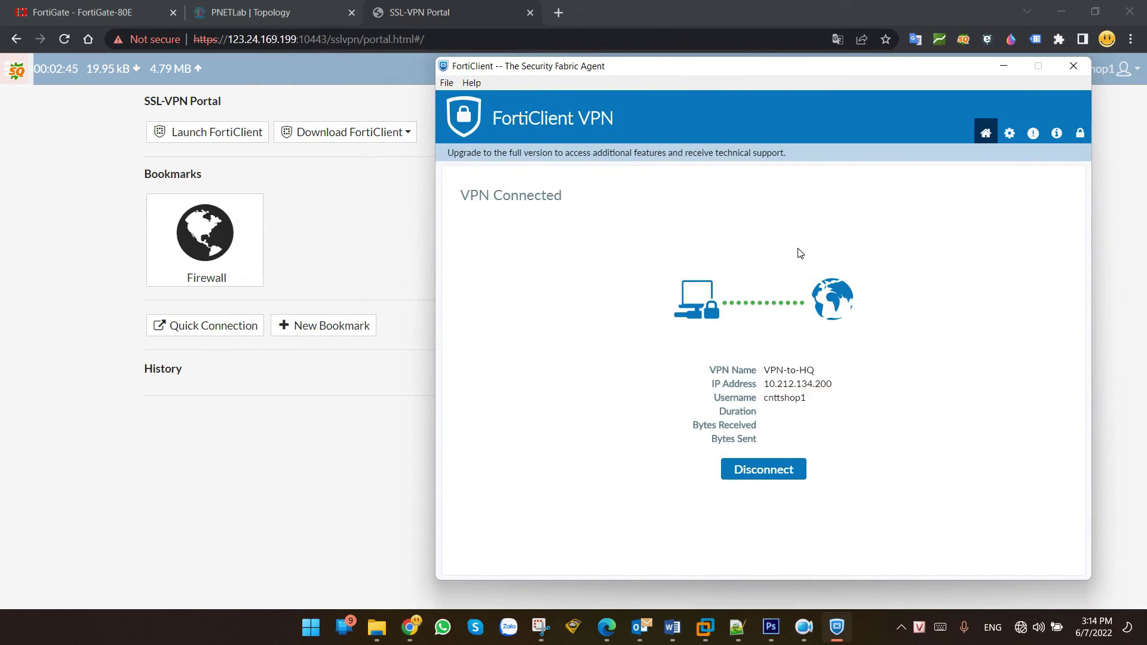
left_click_drag(765, 384, 854, 392)
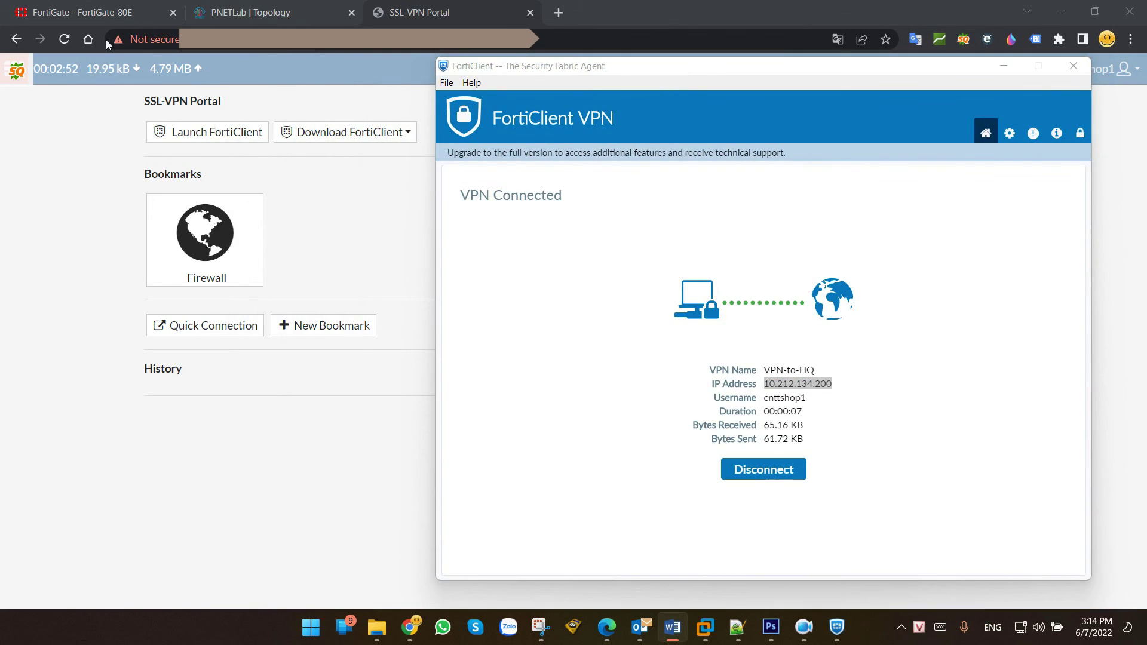
Step: Look up the VLAN10 interface's IP address under the lan switch in the FortiGate's interface list
left_click(93, 13)
left_click(45, 165)
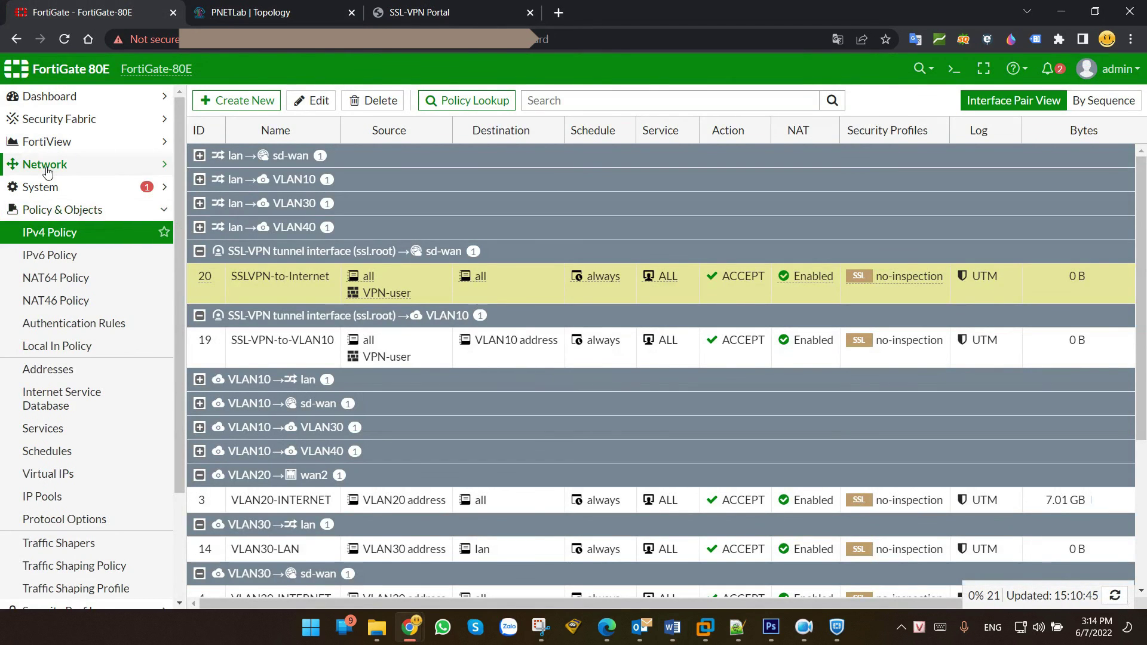
left_click(47, 187)
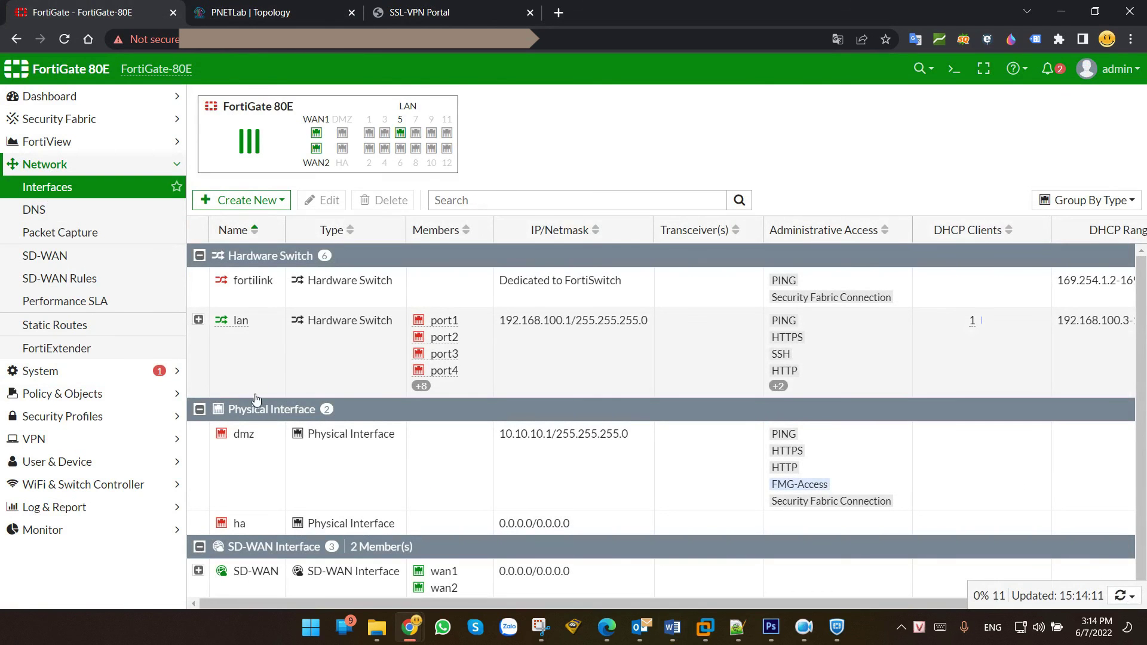
left_click(198, 320)
scroll(518, 304, "down", 3)
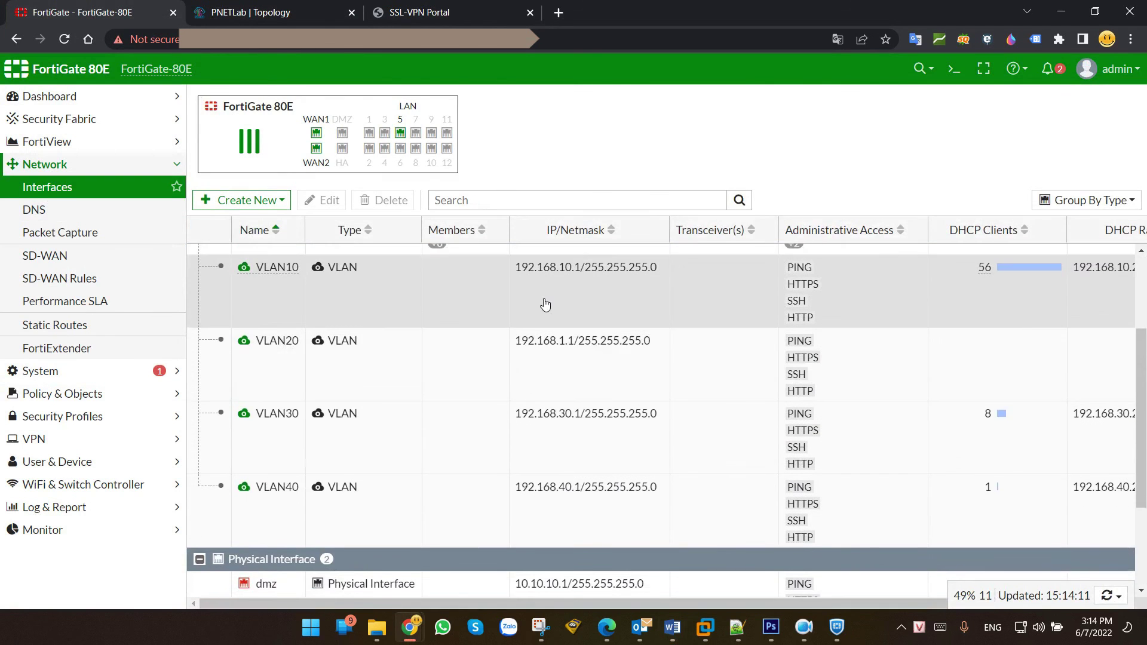
scroll(518, 304, "up", 1)
left_click_drag(515, 334, 583, 346)
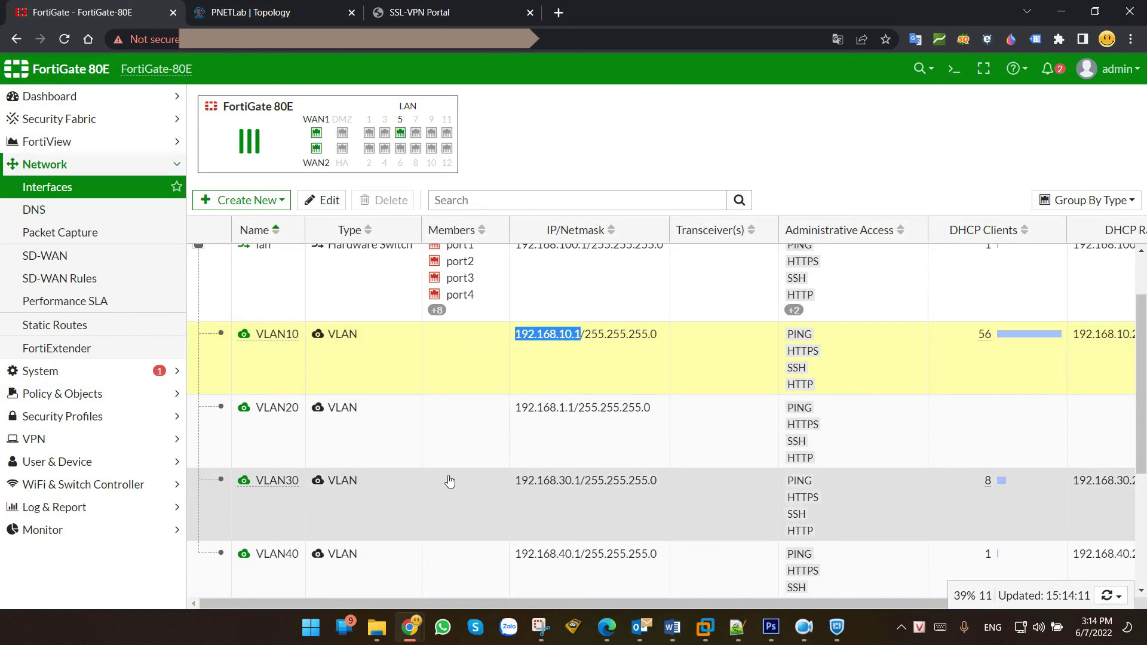
Step: Ping the VLAN10 gateway 192.168.10.1 from a Windows command prompt
key("super+r")
type("cmd")
key("Return")
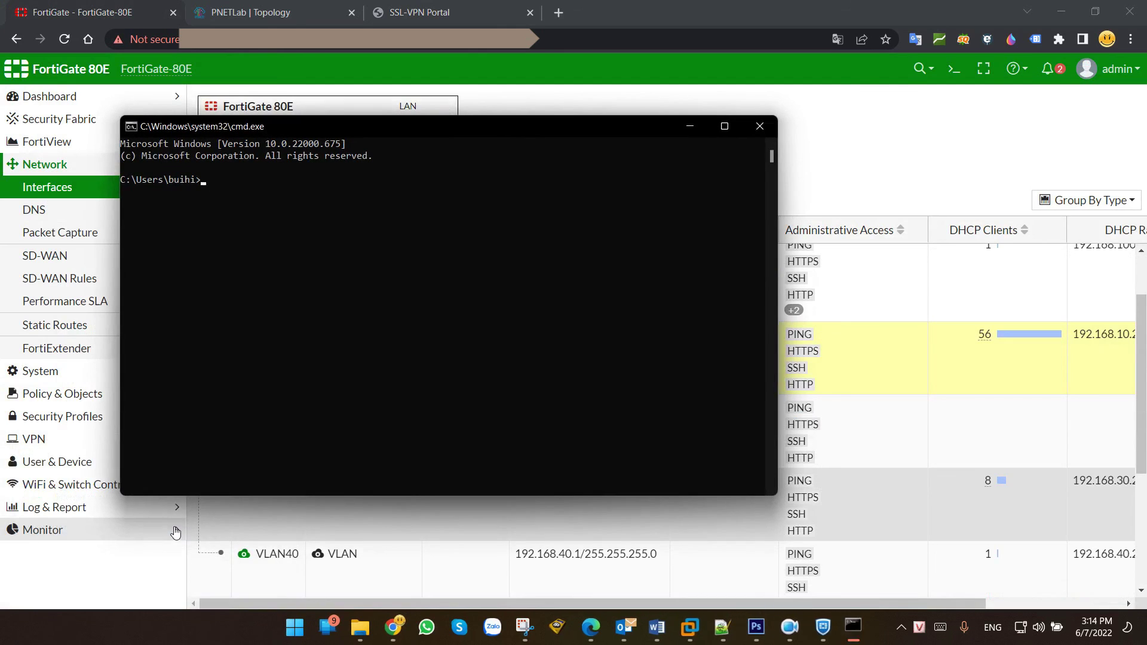
type("ping")
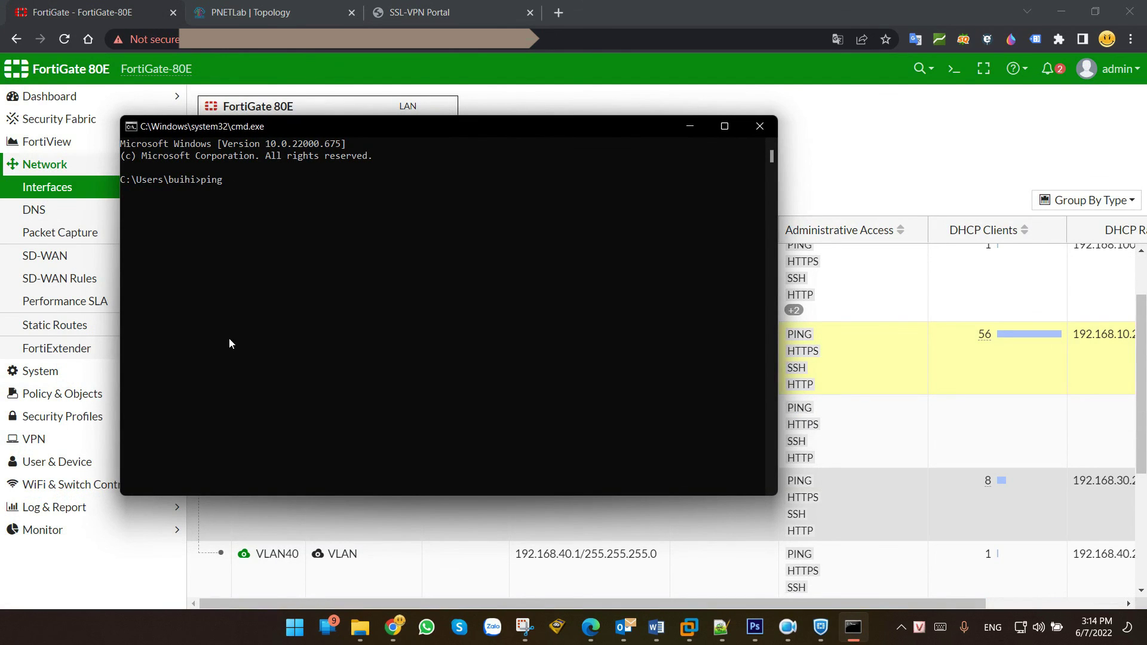
type(" 192.168.10.1")
key("Return")
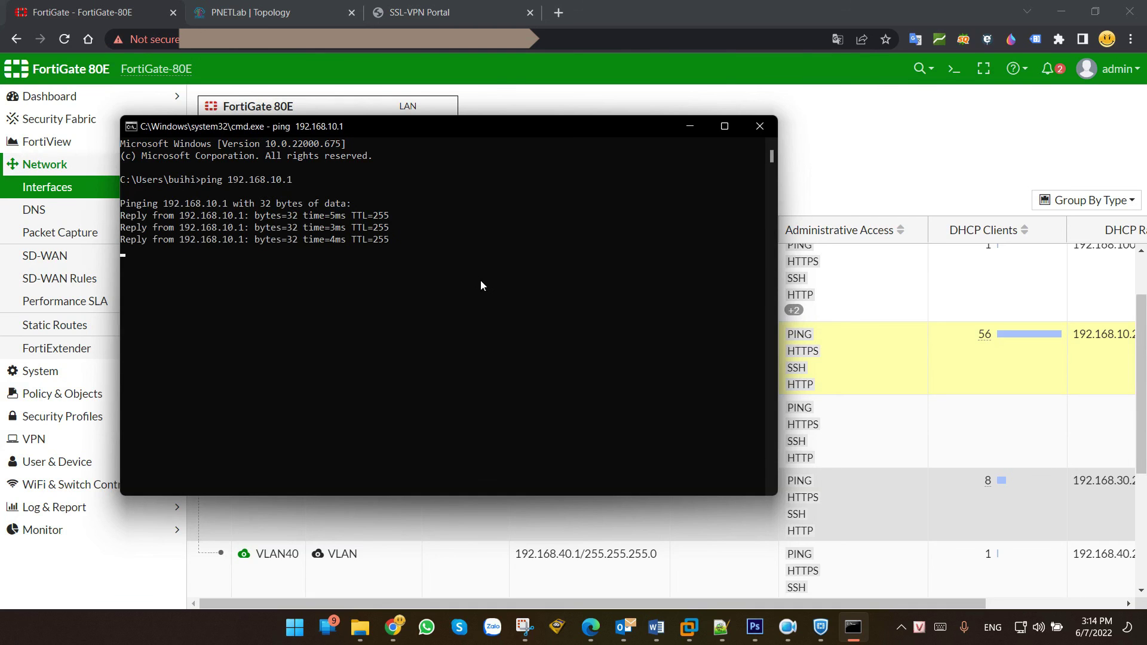
key("Return")
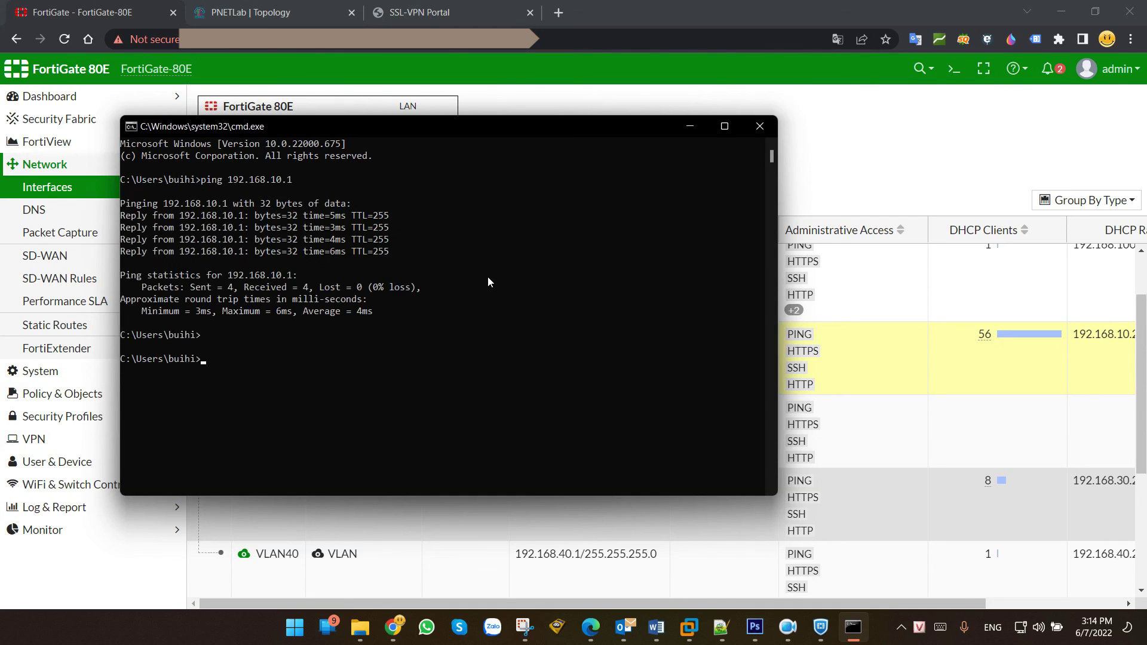
Step: Minimize the command prompt and return to the SSL-VPN portal page in the browser
left_click(689, 128)
left_click(455, 10)
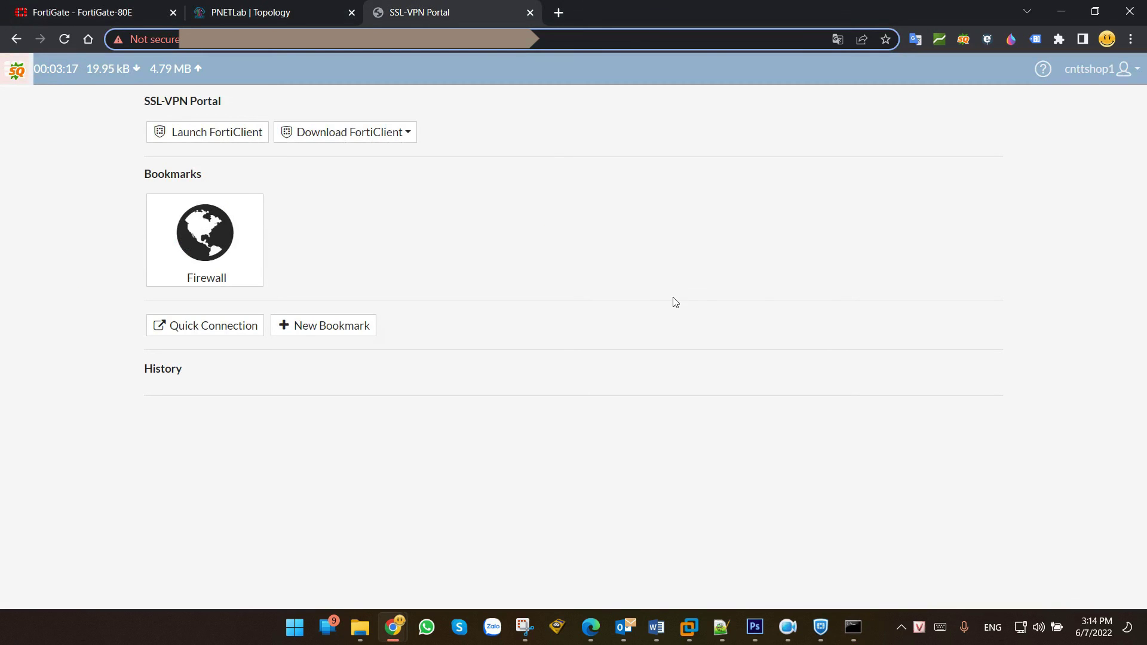
key("alt+Tab")
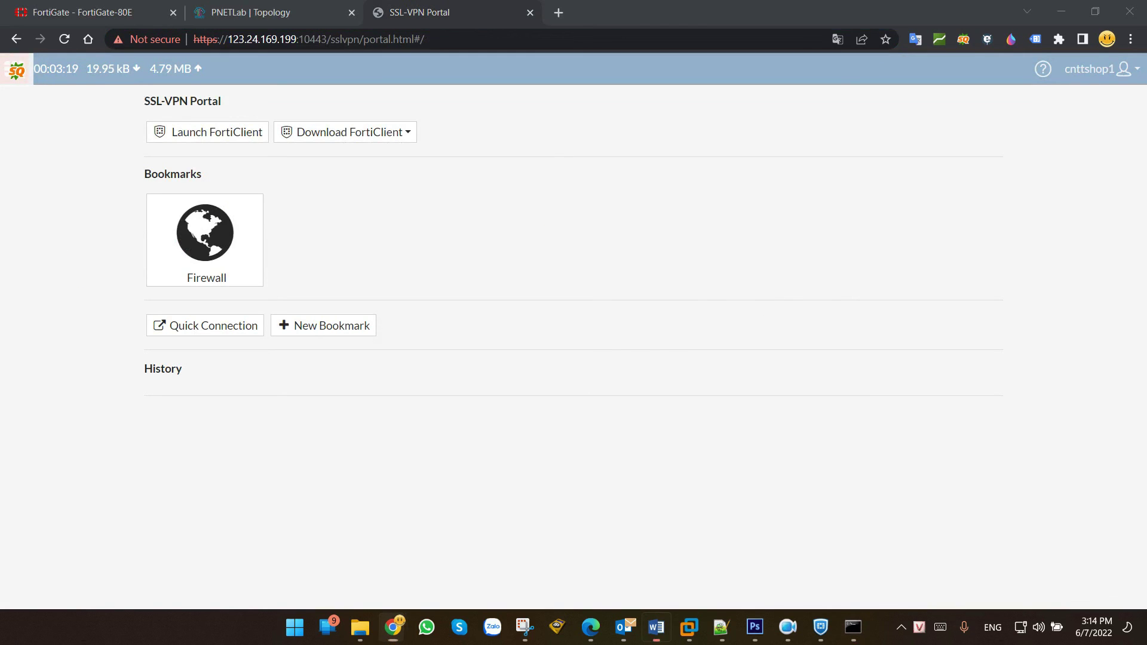